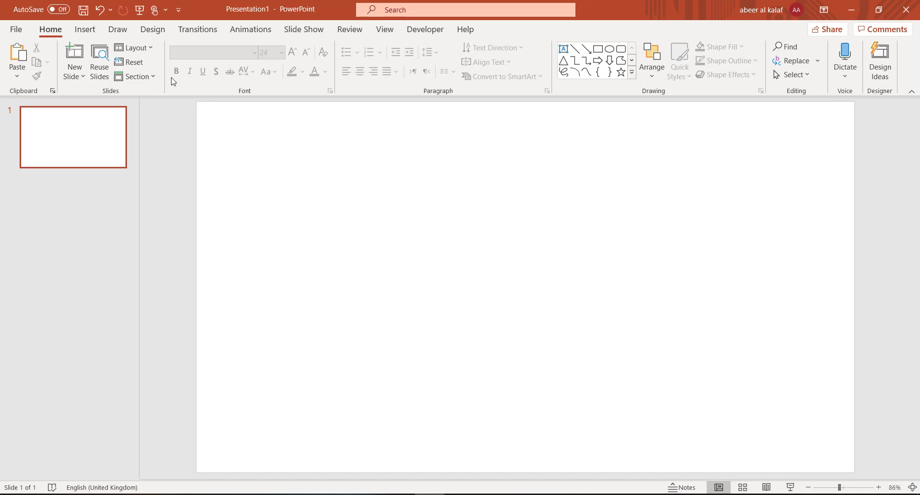
# Draw a 1.96-inch blue Rectangle square near the slide's top-left corner.
pyautogui.click(94, 37)
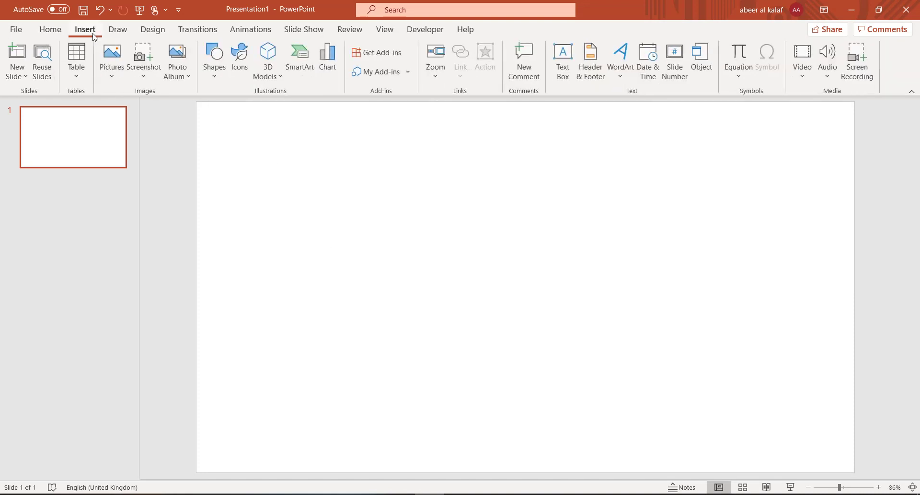
pyautogui.click(216, 76)
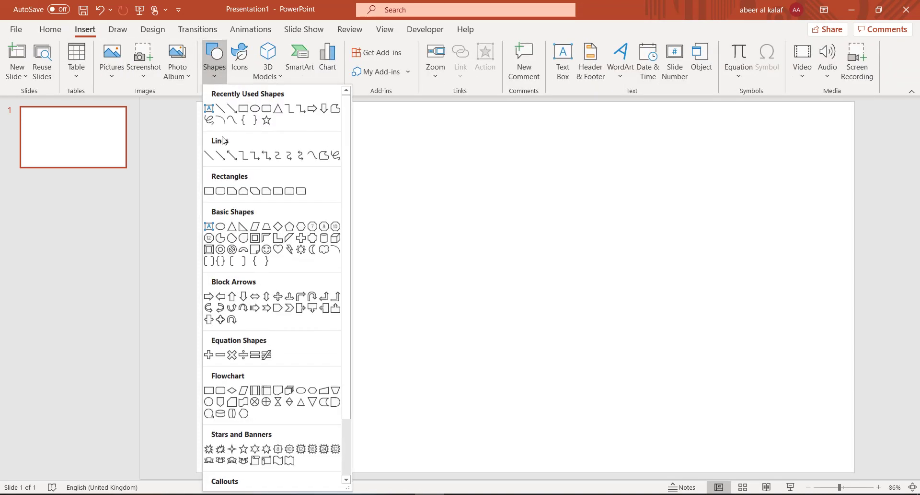
pyautogui.click(209, 191)
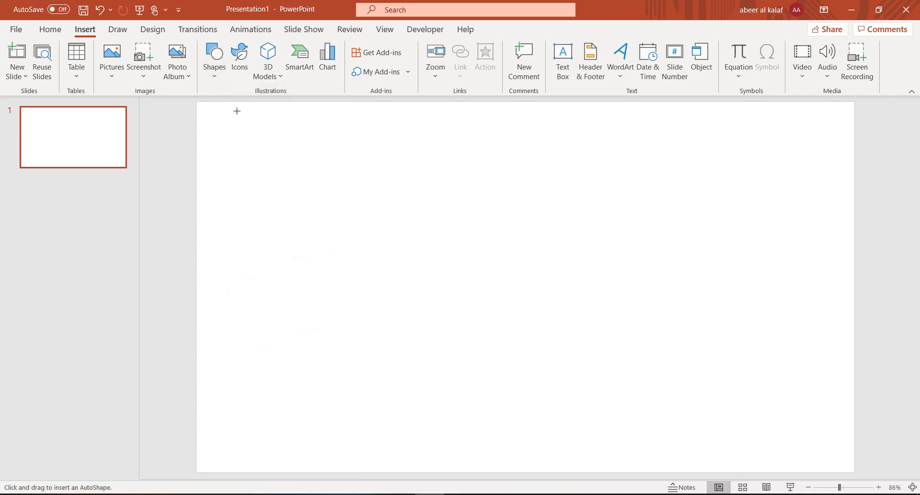
pyautogui.moveTo(225, 128); pyautogui.dragTo(321, 192)
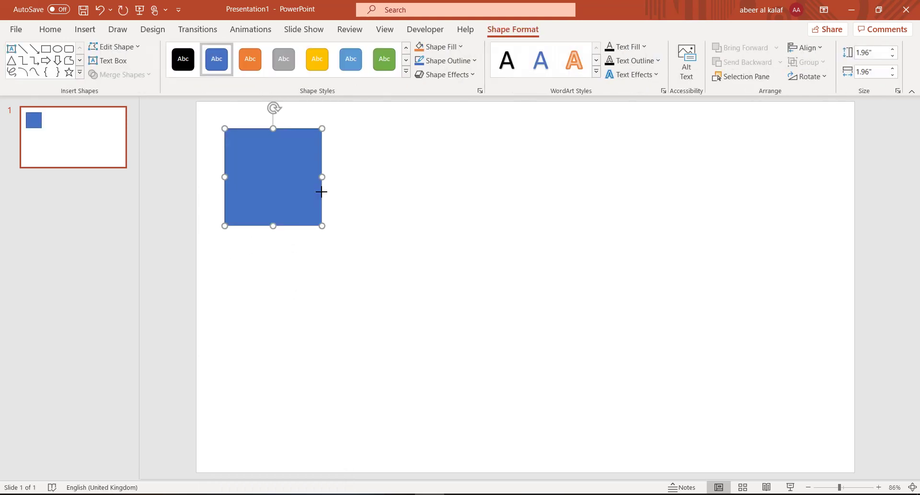
# Draw a small blue oval circle centred on the square's right edge.
pyautogui.click(95, 33)
pyautogui.click(211, 77)
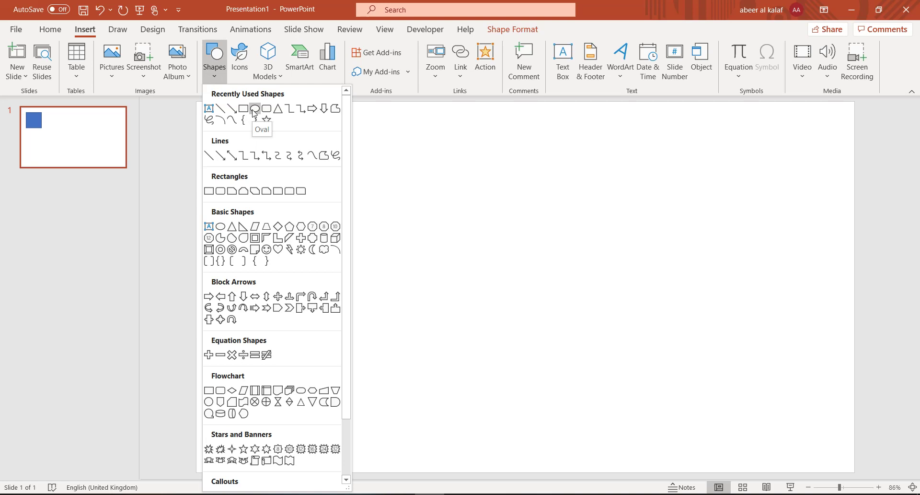
pyautogui.click(255, 110)
pyautogui.moveTo(329, 166); pyautogui.dragTo(308, 182)
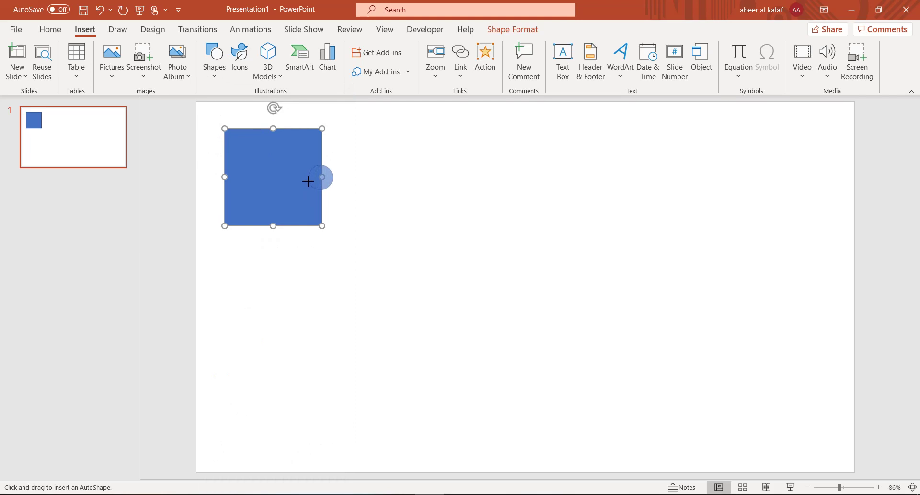
pyautogui.moveTo(308, 181); pyautogui.dragTo(323, 179)
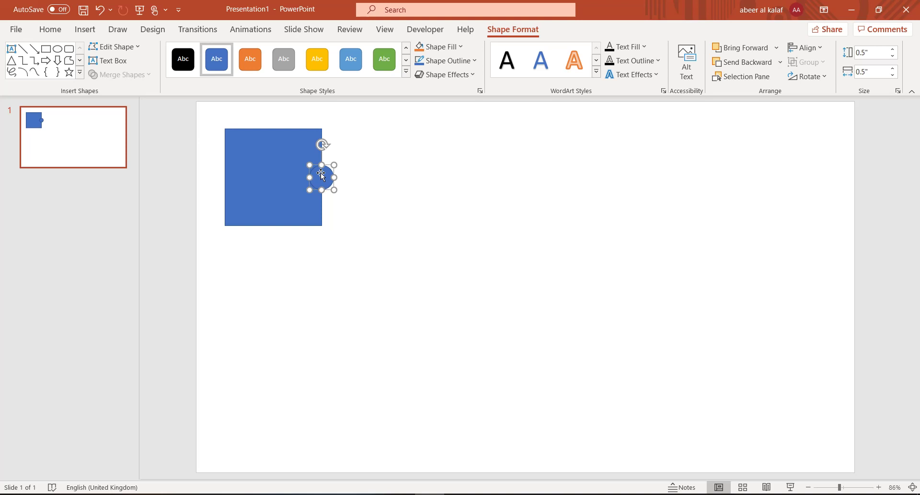
# Copy the circle onto the bottom edge, then select the right circle together with the square.
pyautogui.moveTo(322, 175); pyautogui.dragTo(270, 222)
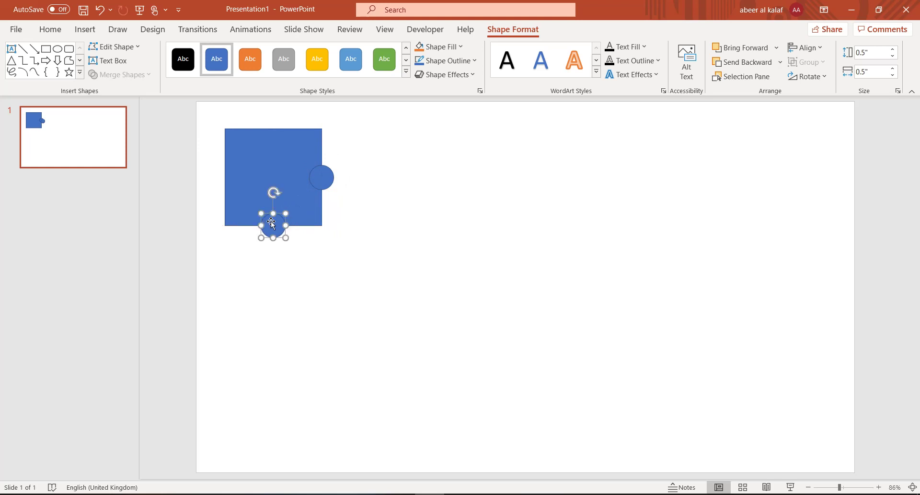
pyautogui.click(322, 180)
pyautogui.moveTo(323, 181); pyautogui.dragTo(310, 176)
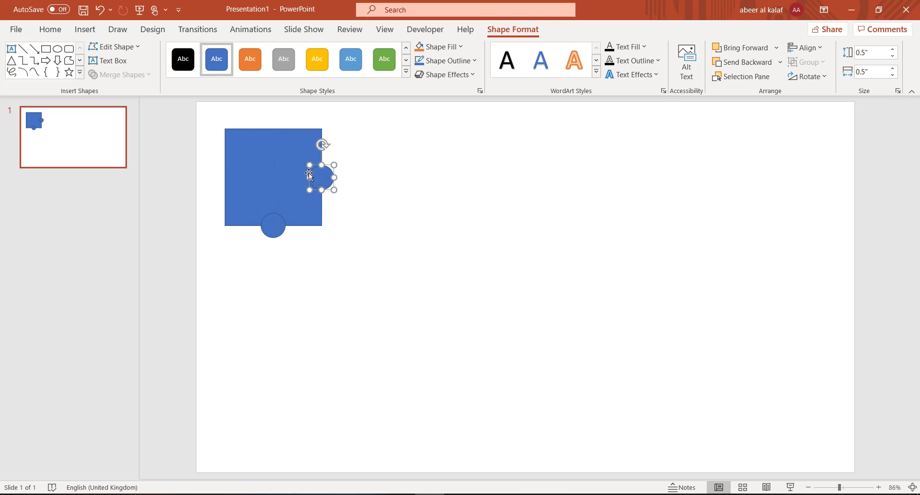
pyautogui.keyDown('shift'); pyautogui.click(284, 160); pyautogui.keyUp('shift')
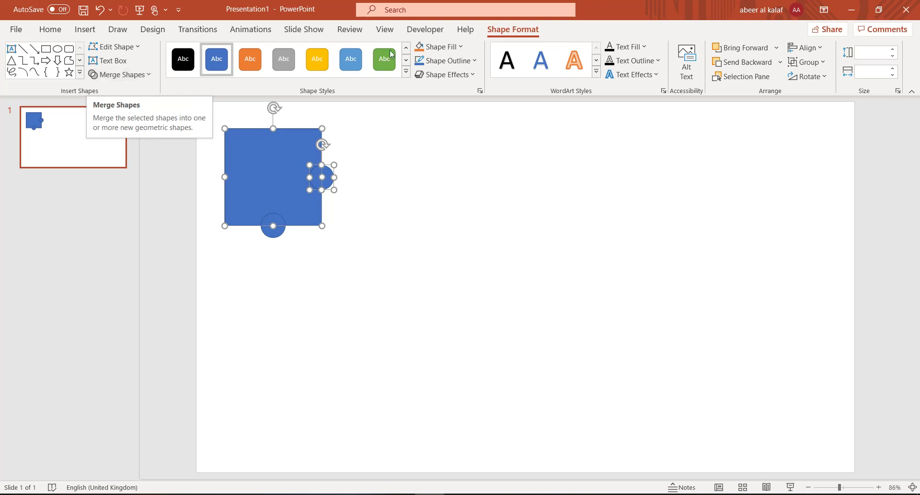
# Union the square with the right circle, subtract the bottom circle, and shift the 1.96 x 2.21 inch piece right.
pyautogui.click(147, 85)
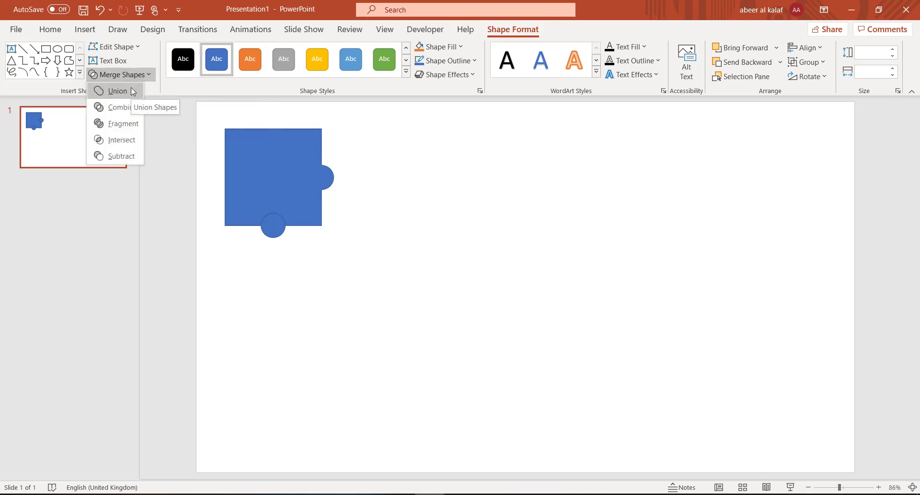
pyautogui.click(133, 90)
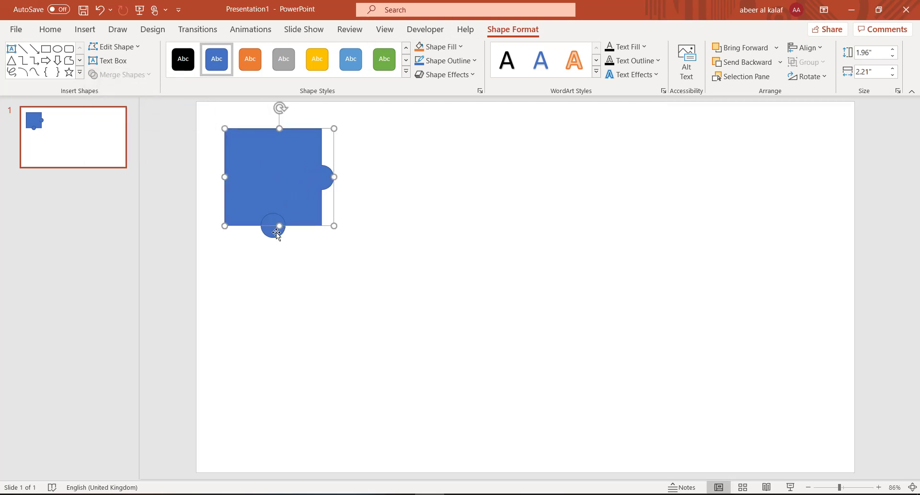
pyautogui.hotkey('ctrl', 'z')
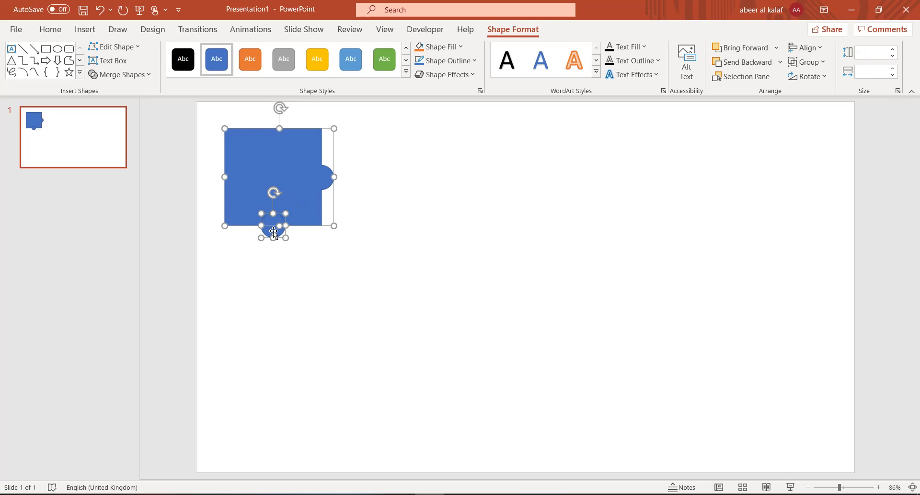
pyautogui.click(140, 78)
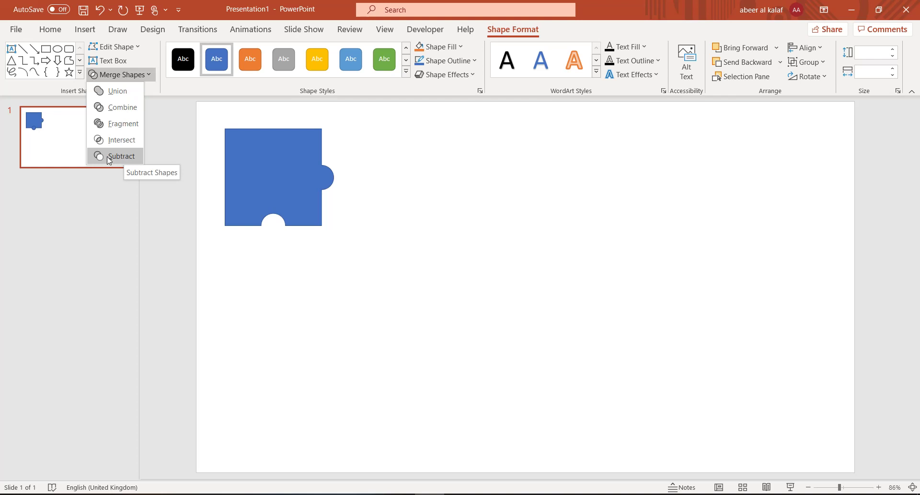
pyautogui.click(124, 153)
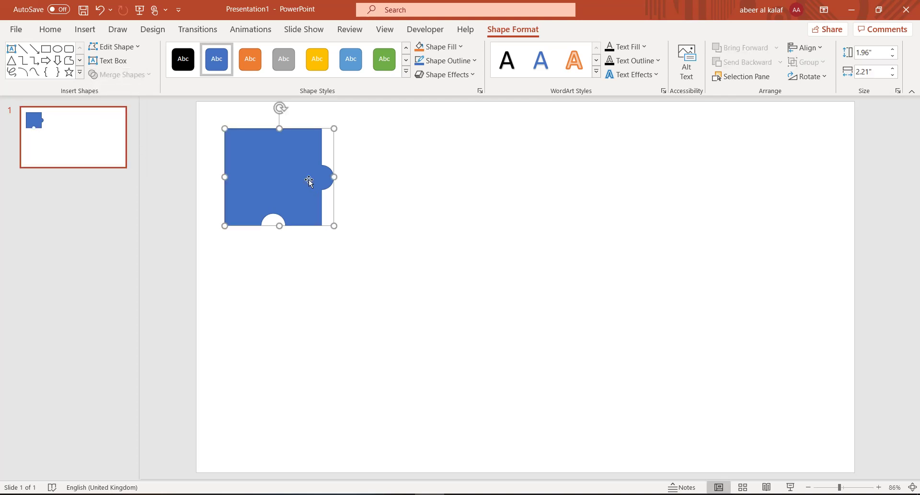
pyautogui.moveTo(308, 181); pyautogui.dragTo(336, 176)
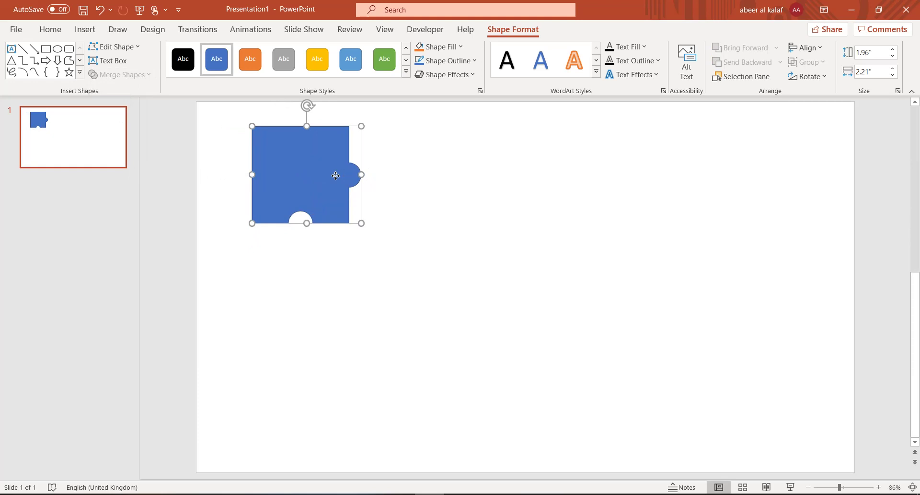
# Duplicate the puzzle piece, rotate the copy right 90°, and fit it against the first piece's right side.
pyautogui.moveTo(336, 176); pyautogui.dragTo(433, 175)
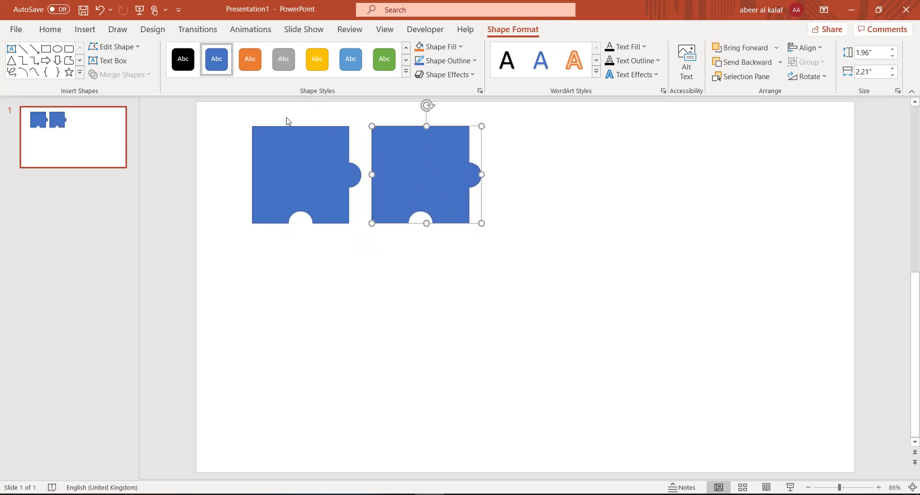
pyautogui.click(51, 30)
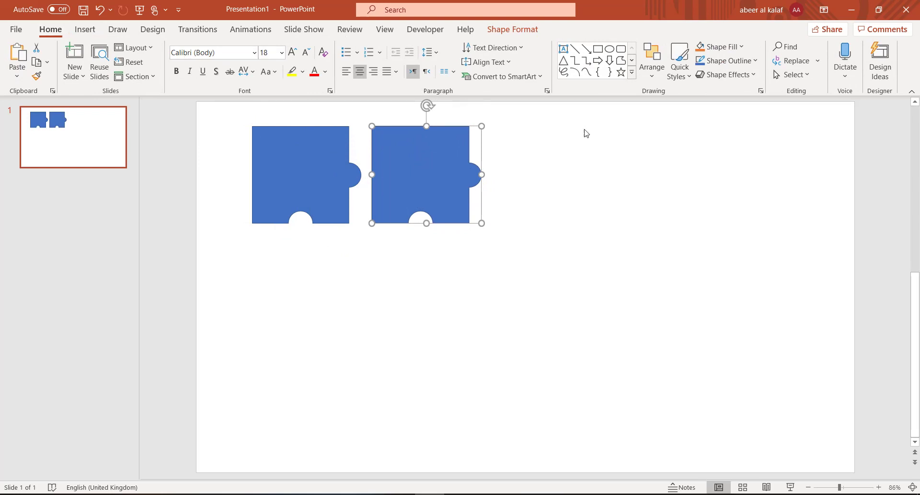
pyautogui.click(653, 84)
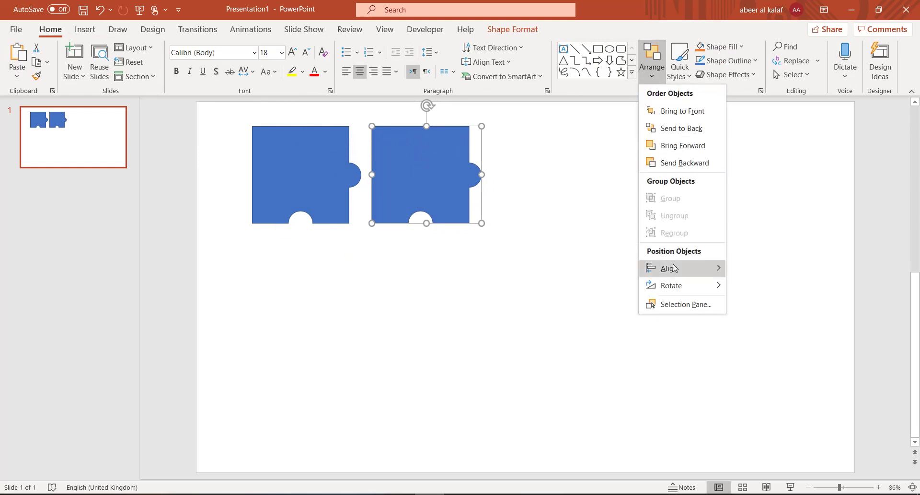
pyautogui.moveTo(674, 267)
pyautogui.moveTo(678, 285)
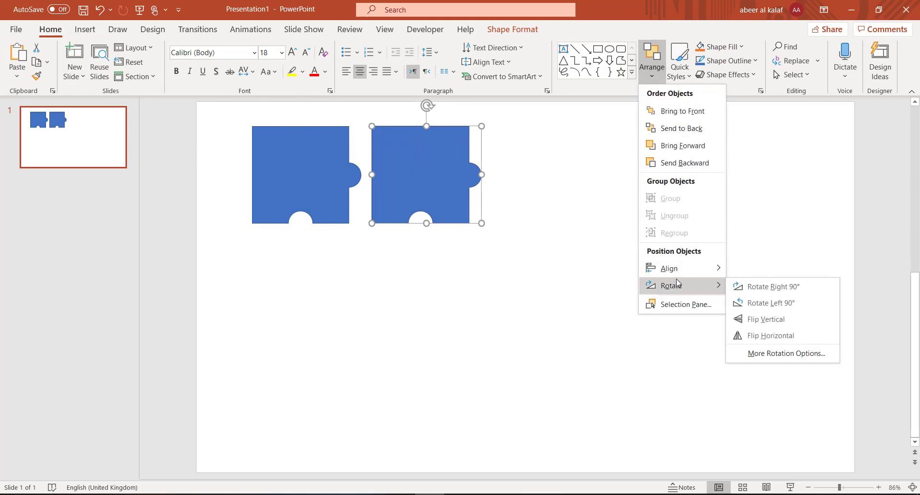
pyautogui.click(758, 287)
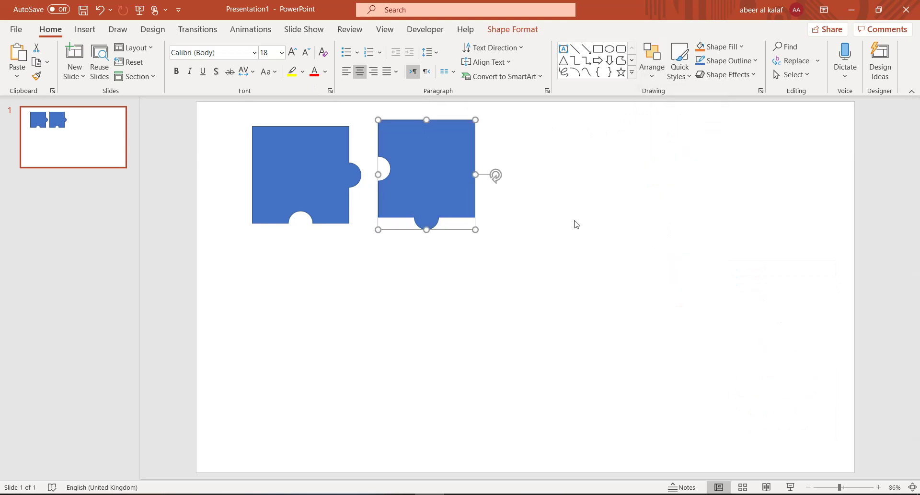
pyautogui.moveTo(433, 174); pyautogui.dragTo(410, 180)
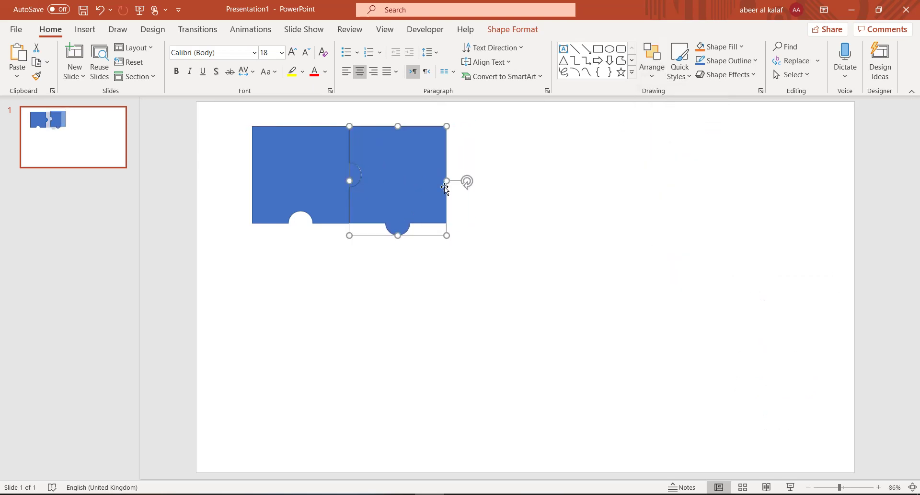
pyautogui.click(503, 214)
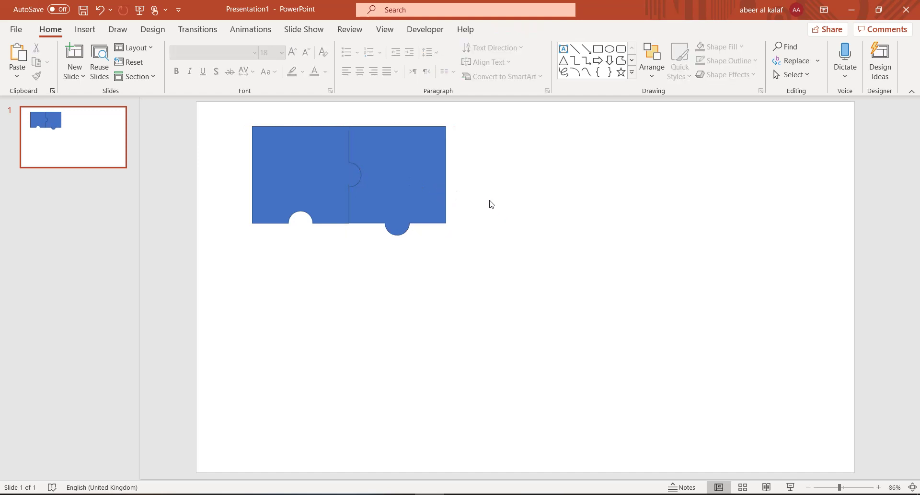
pyautogui.click(321, 175)
# Duplicate the left piece, rotate it left 90°, and snap it under the top-left piece.
pyautogui.moveTo(320, 174); pyautogui.dragTo(309, 270)
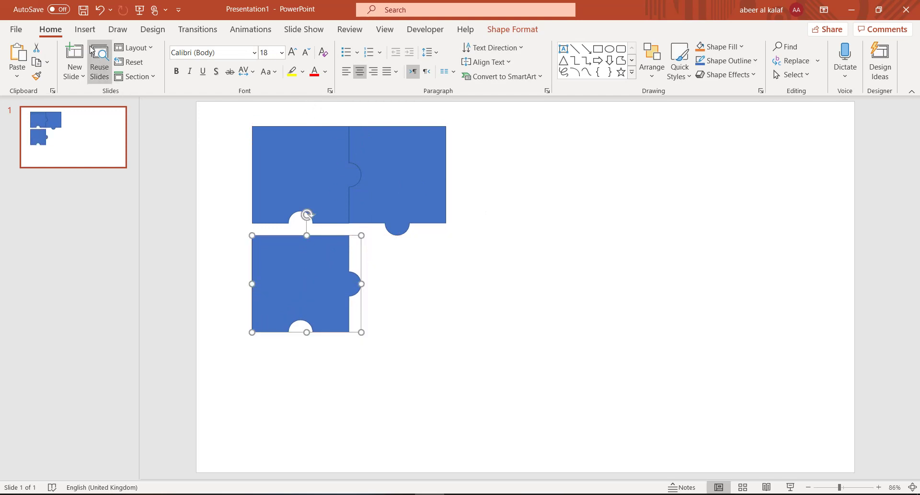
pyautogui.click(651, 79)
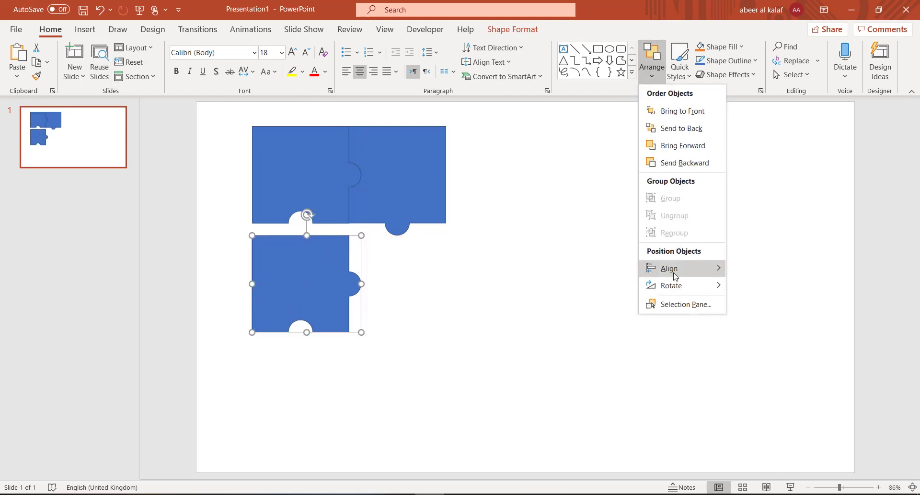
pyautogui.moveTo(679, 286)
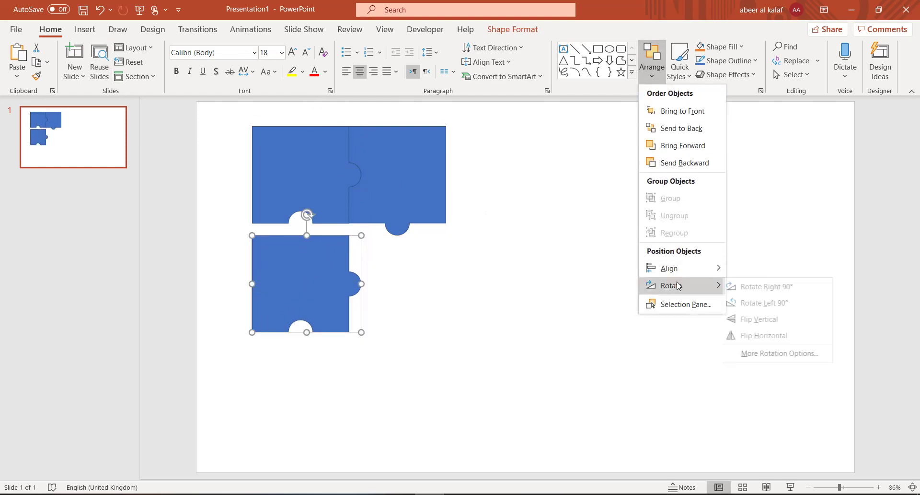
pyautogui.click(759, 311)
pyautogui.moveTo(294, 285); pyautogui.dragTo(286, 263)
# Flip the fourth piece horizontally and vertically and fit it into the empty bottom-right quadrant.
pyautogui.moveTo(332, 167); pyautogui.dragTo(430, 282)
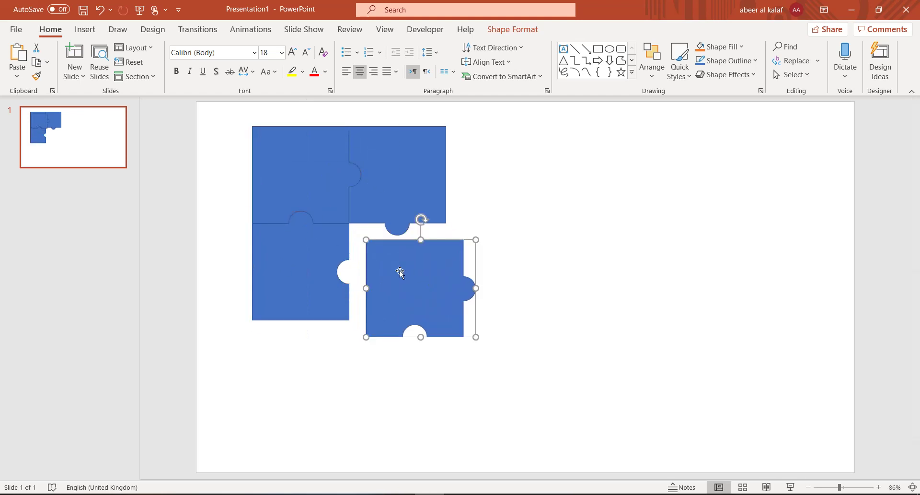
pyautogui.click(652, 67)
pyautogui.moveTo(683, 283)
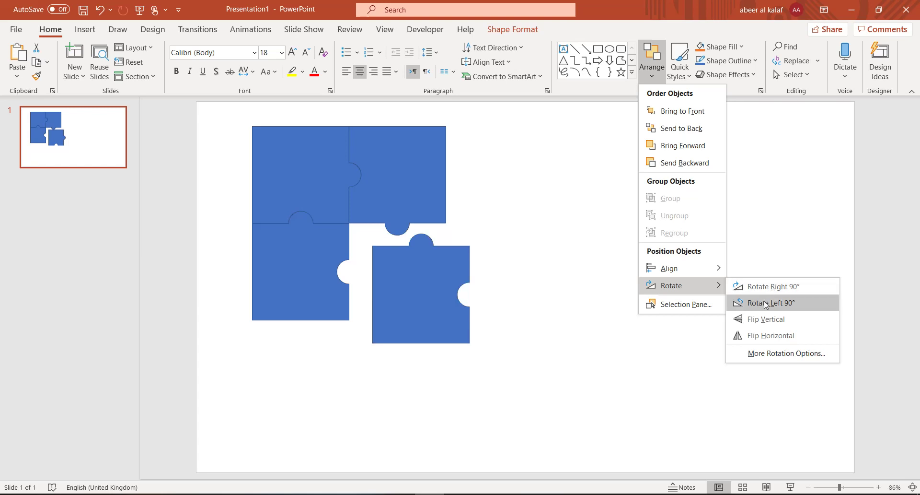
pyautogui.click(758, 330)
pyautogui.moveTo(464, 286); pyautogui.dragTo(456, 285)
pyautogui.click(652, 59)
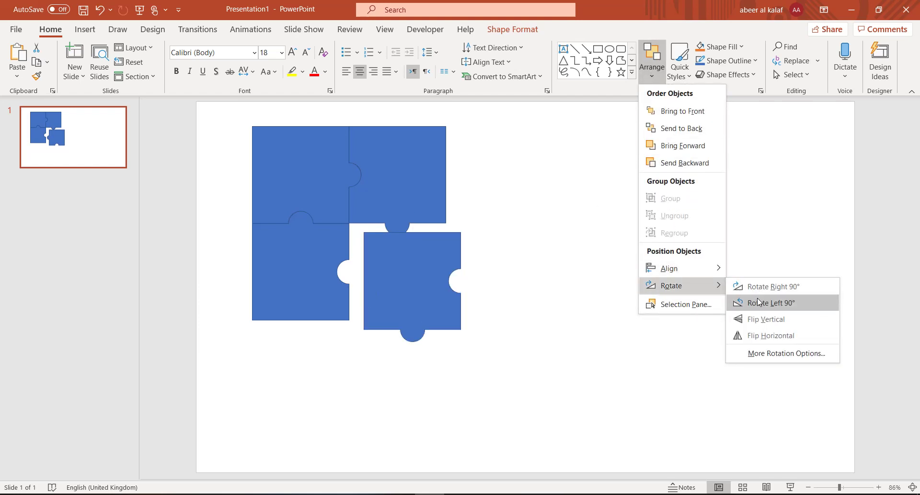
pyautogui.click(752, 318)
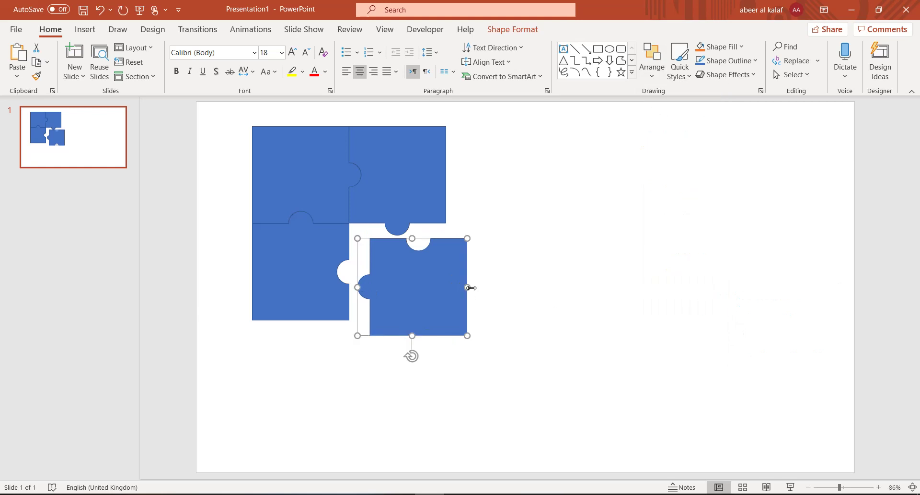
pyautogui.moveTo(441, 273); pyautogui.dragTo(418, 261)
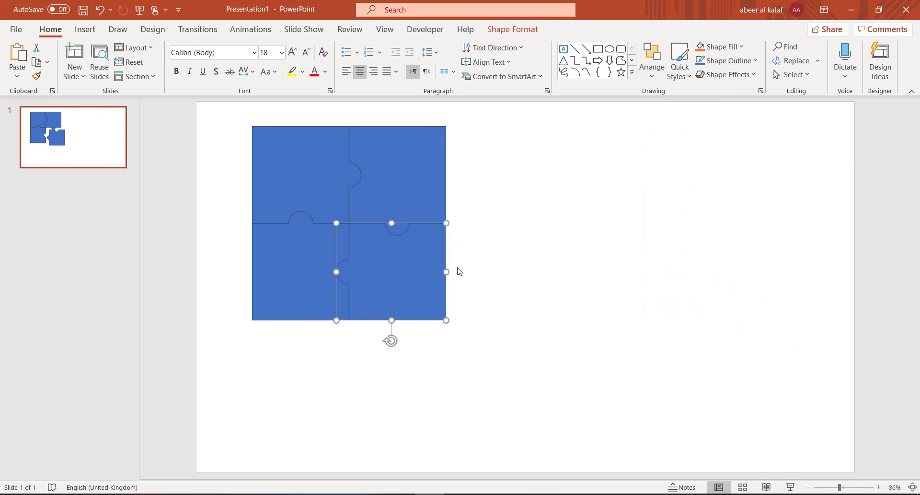
pyautogui.click(515, 272)
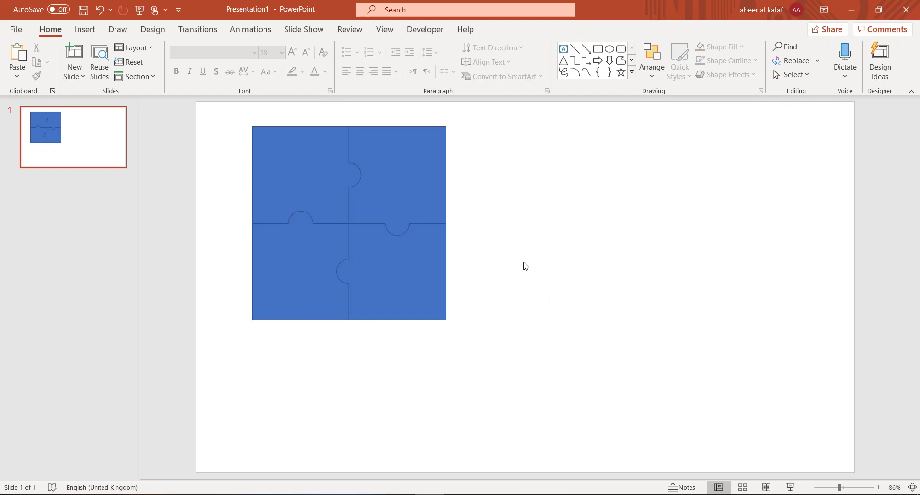
pyautogui.click(92, 30)
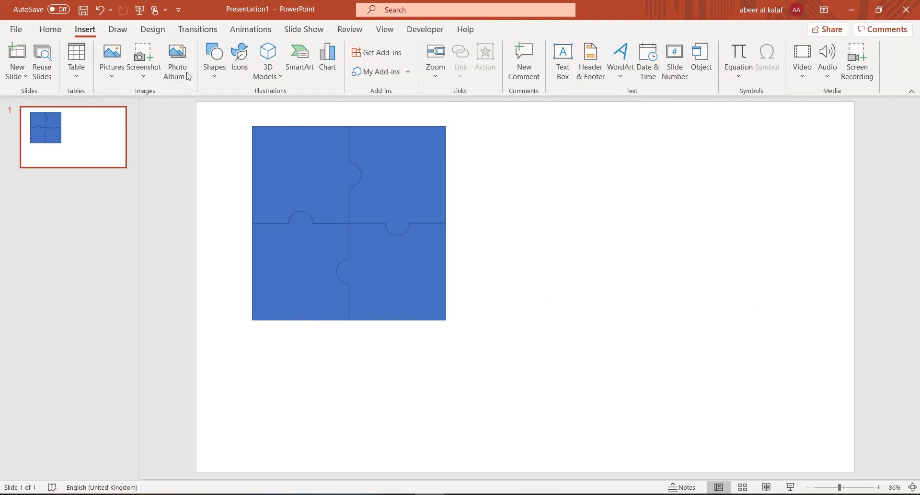
# Insert the bird picture from the Desktop and move it to the right of the puzzle square.
pyautogui.click(112, 70)
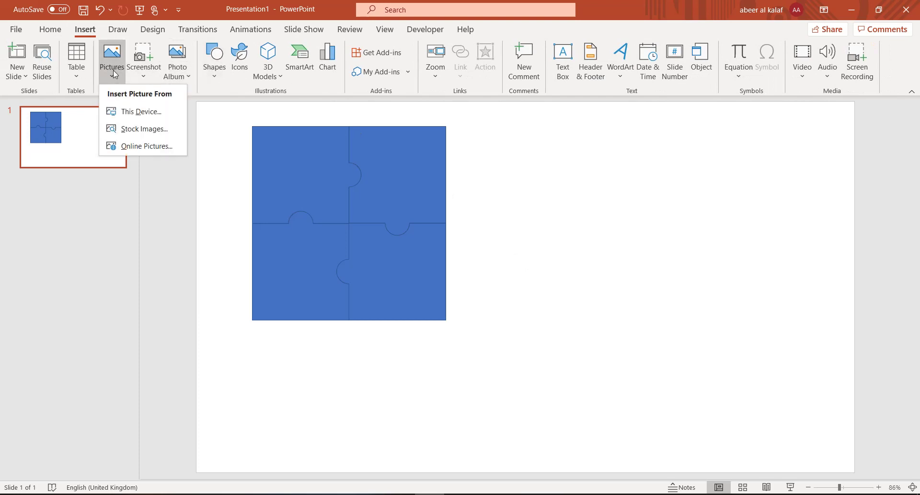
pyautogui.click(139, 111)
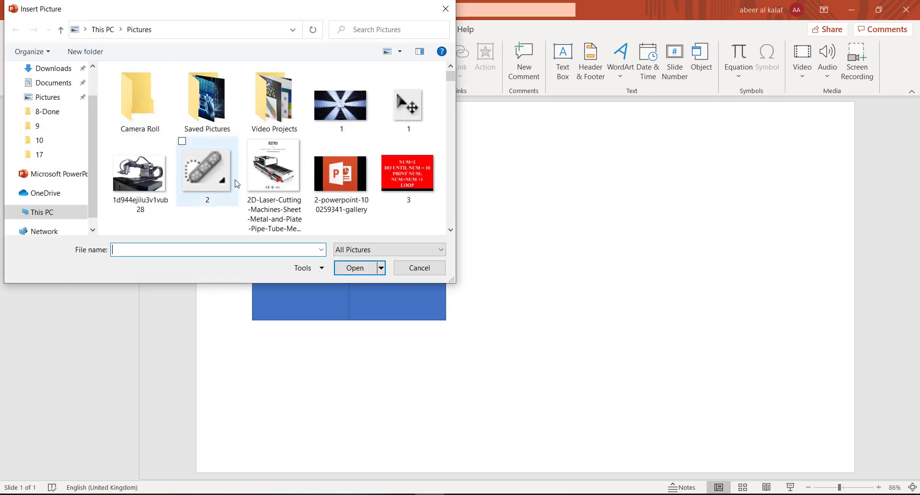
pyautogui.scroll(1, 62, 96)
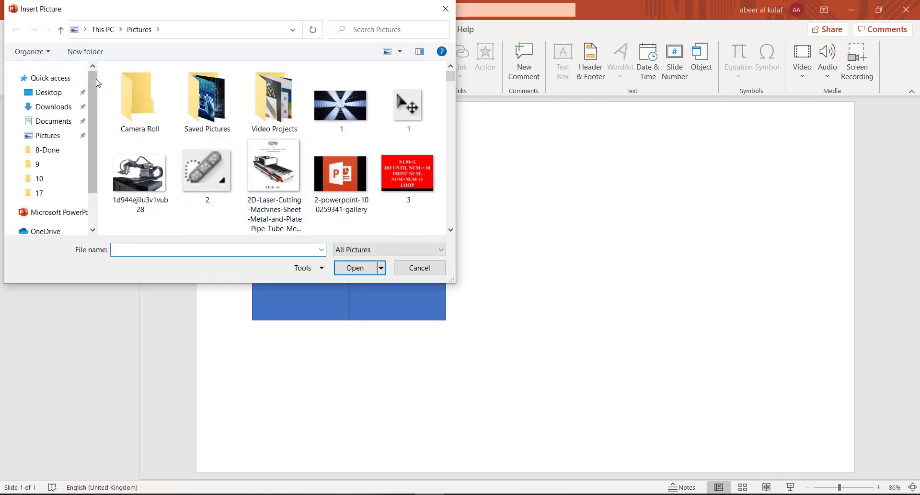
pyautogui.click(64, 97)
pyautogui.doubleClick(169, 171)
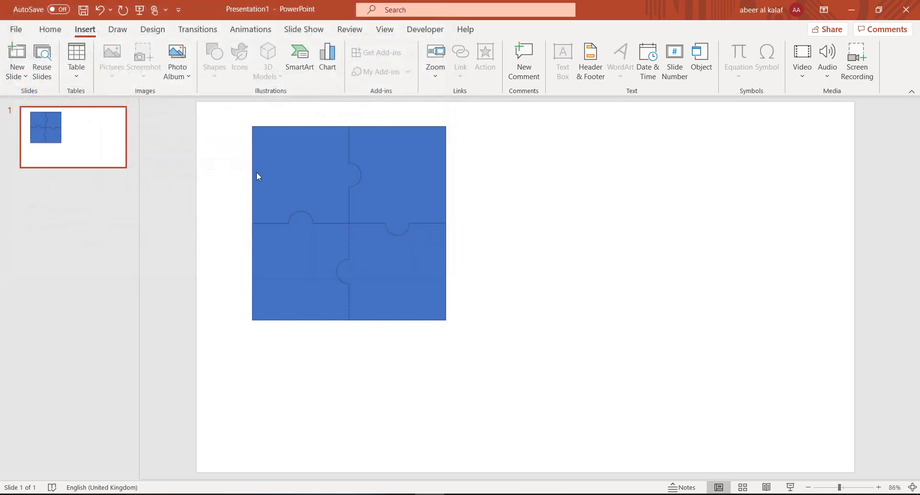
pyautogui.moveTo(489, 216); pyautogui.dragTo(603, 209)
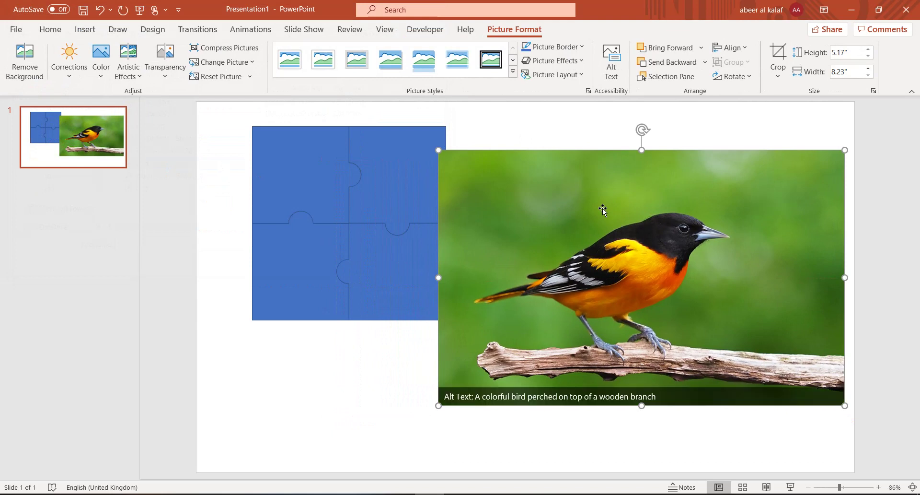
# Crop the bird photo to a 1:1 aspect ratio, align it over the puzzle, and resize it to 3.93 inches.
pyautogui.click(781, 78)
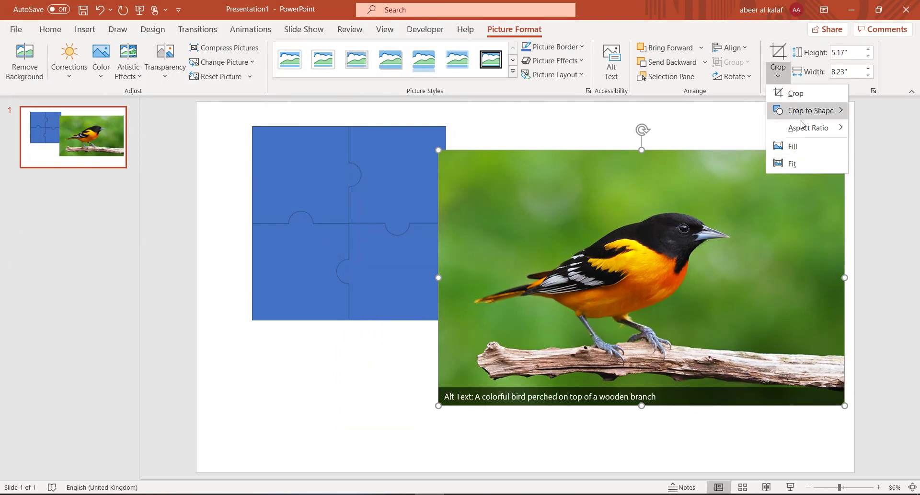
pyautogui.moveTo(804, 129)
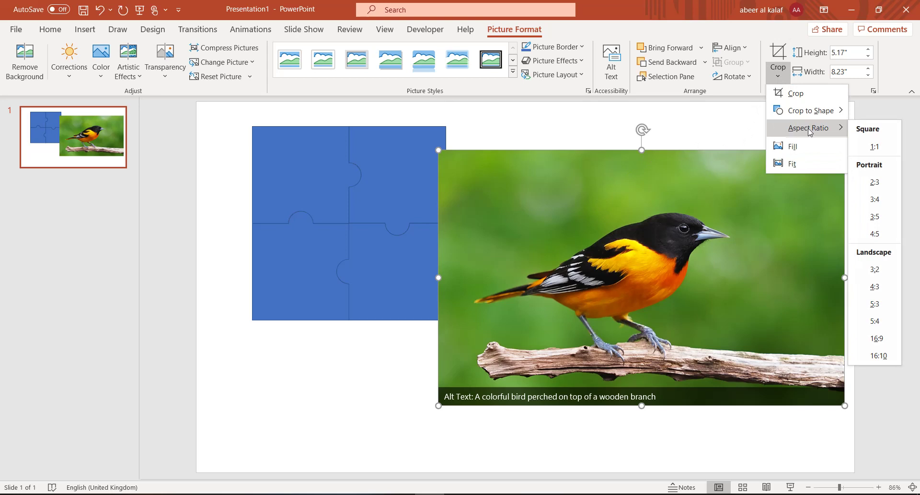
pyautogui.click(875, 148)
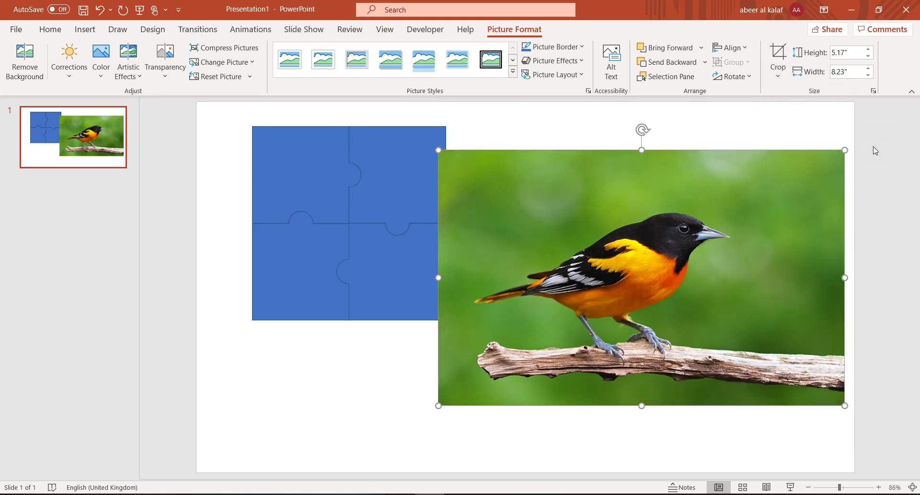
pyautogui.click(776, 53)
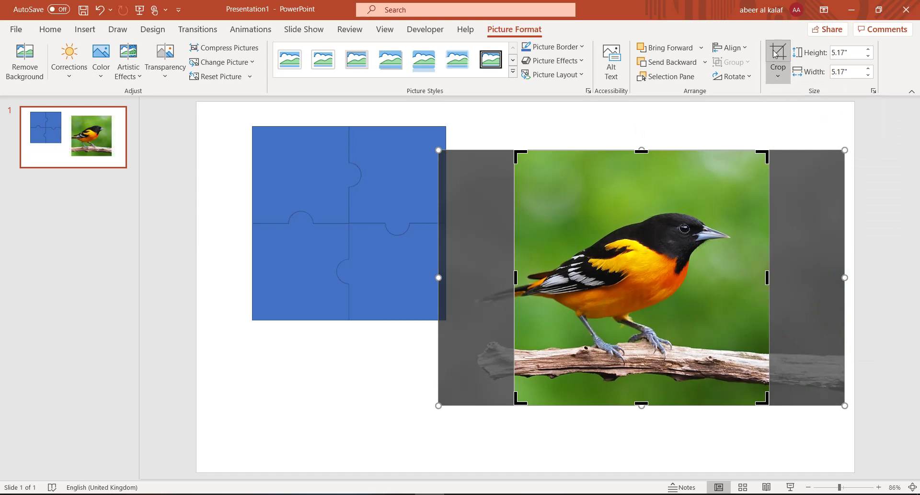
pyautogui.moveTo(655, 238); pyautogui.dragTo(391, 214)
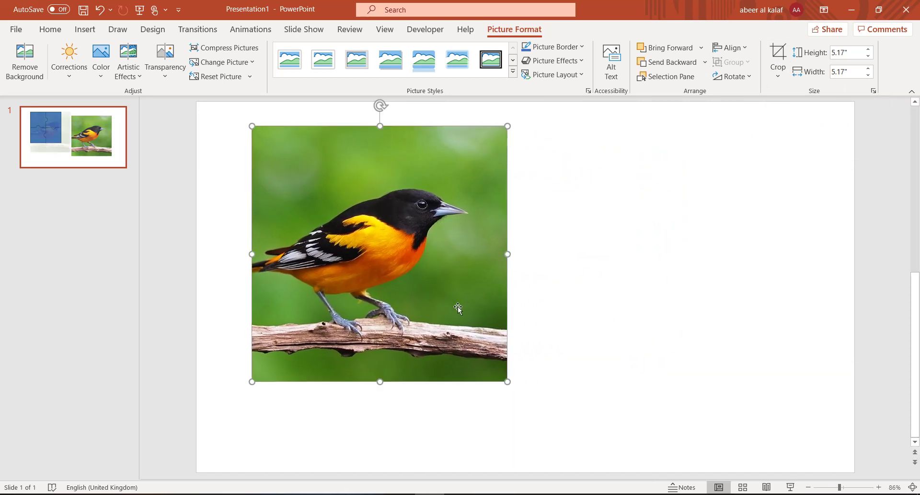
pyautogui.moveTo(506, 380); pyautogui.dragTo(444, 321)
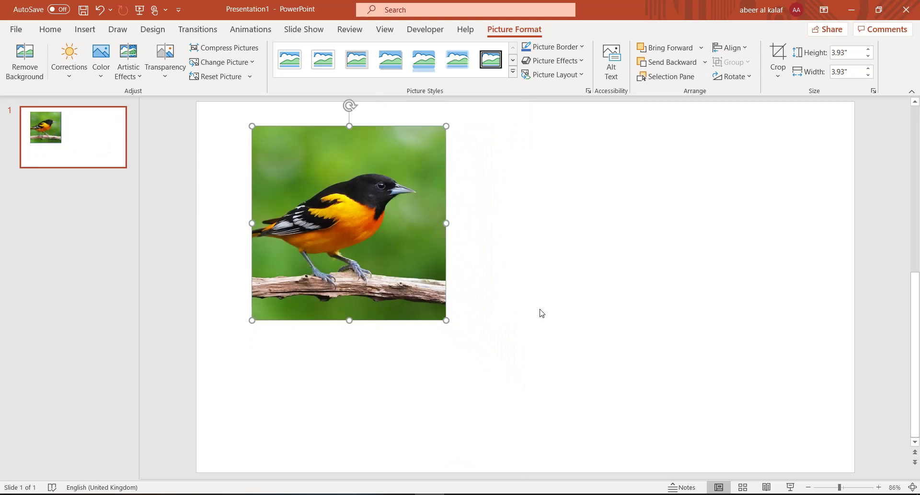
# Duplicate the bird photo to the slide's right and drag the top-left puzzle piece onto the copy.
pyautogui.click(540, 309)
pyautogui.moveTo(389, 196); pyautogui.dragTo(197, 259)
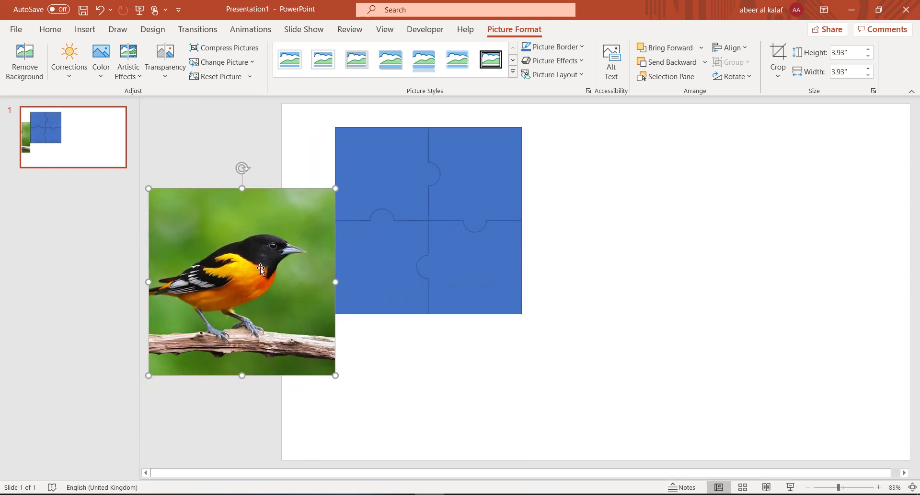
pyautogui.hotkey('ctrl', 'z')
pyautogui.moveTo(260, 262); pyautogui.dragTo(669, 238)
pyautogui.moveTo(378, 157); pyautogui.dragTo(609, 201)
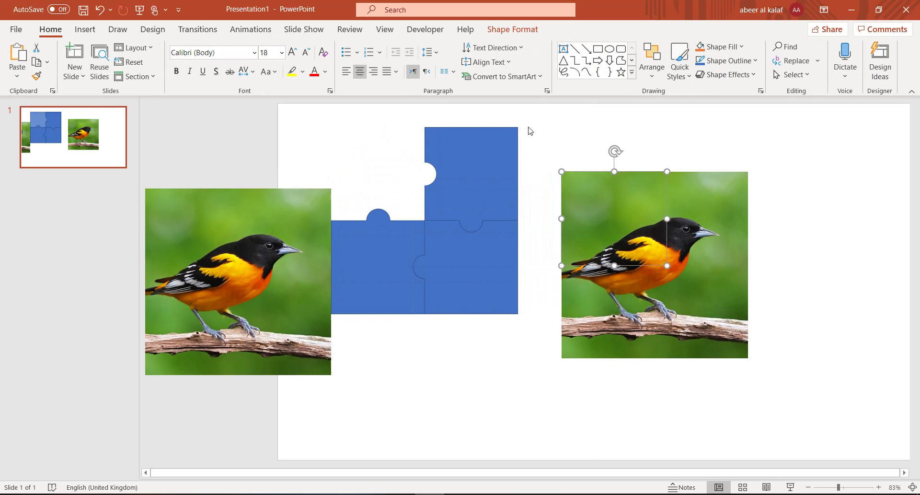
# Bring the top-left piece forward, intersect it with the right bird copy, and move the result up.
pyautogui.click(513, 30)
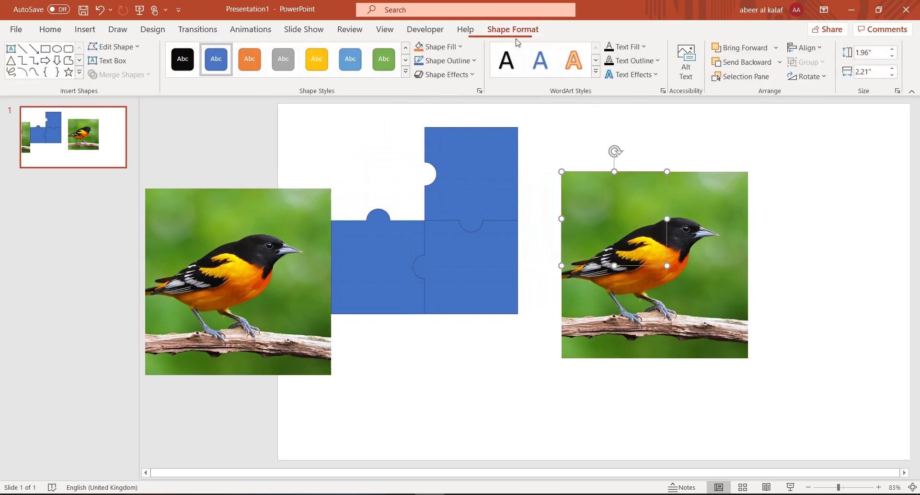
pyautogui.click(746, 51)
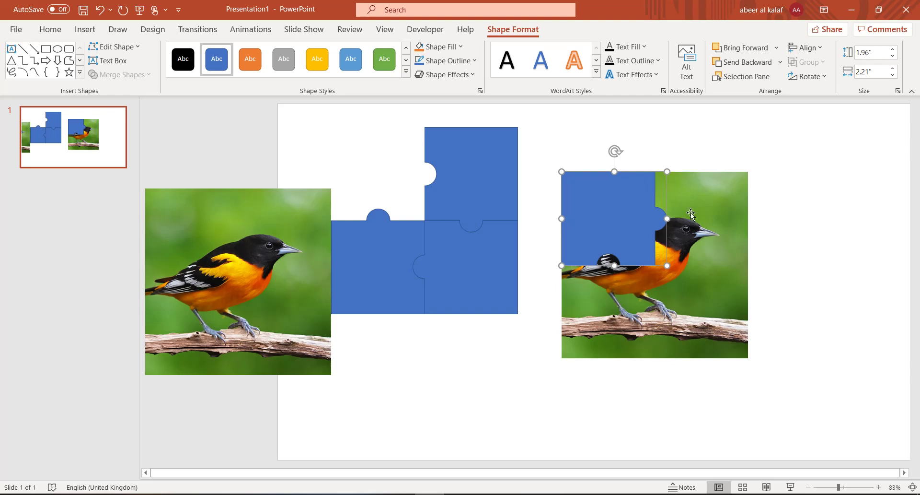
pyautogui.click(708, 225)
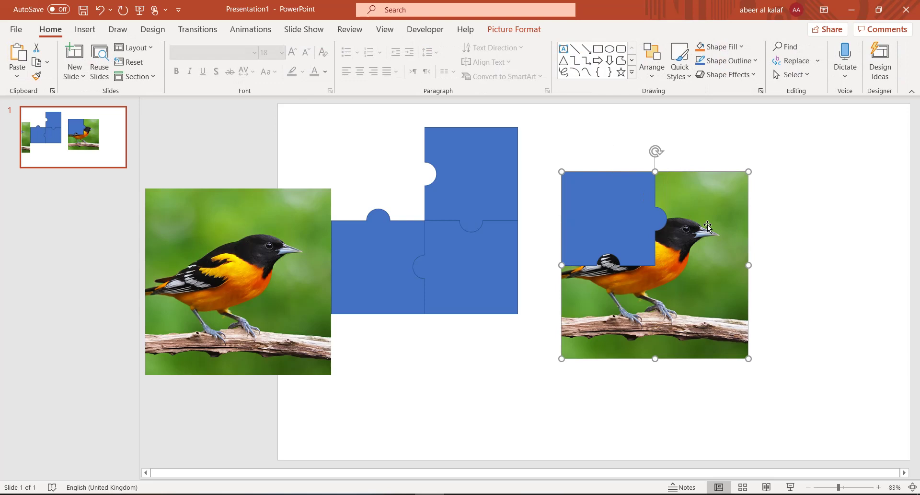
pyautogui.keyDown('shift'); pyautogui.click(616, 212); pyautogui.keyUp('shift')
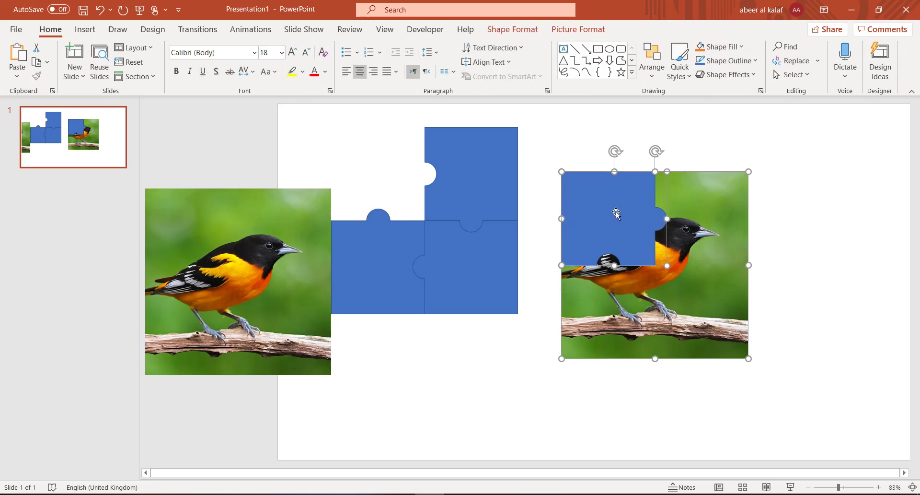
pyautogui.click(511, 28)
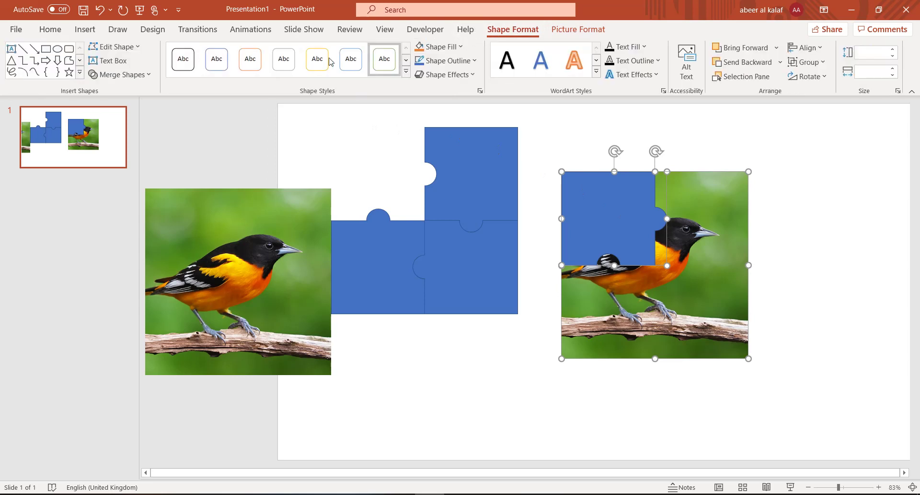
pyautogui.click(139, 75)
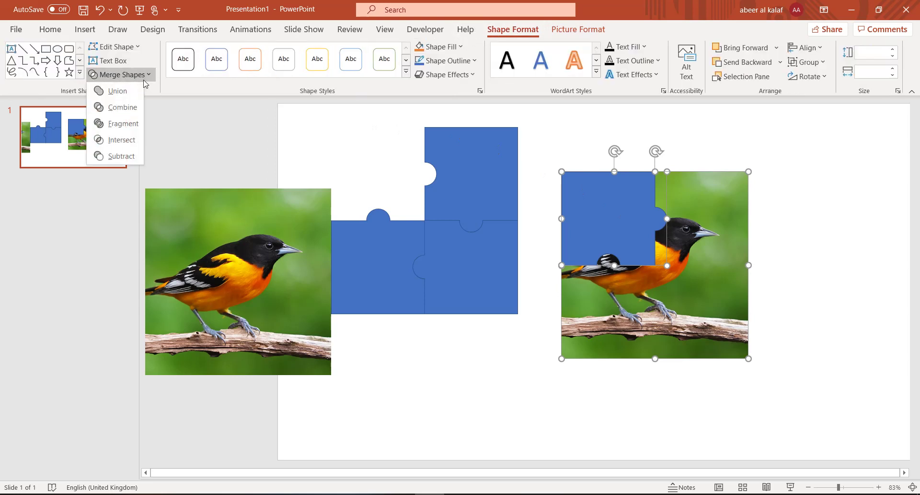
pyautogui.click(117, 141)
pyautogui.moveTo(591, 214); pyautogui.dragTo(576, 169)
pyautogui.click(281, 240)
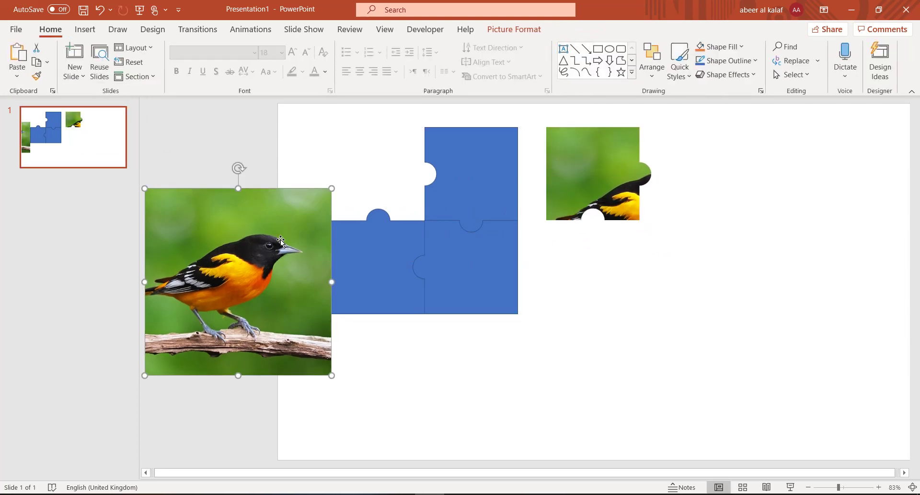
# Duplicate the bird photo to the lower right and place the top-right puzzle piece in front of it.
pyautogui.hotkey('ctrl', 'd')
pyautogui.moveTo(280, 256); pyautogui.dragTo(747, 301)
pyautogui.moveTo(510, 204); pyautogui.dragTo(760, 304)
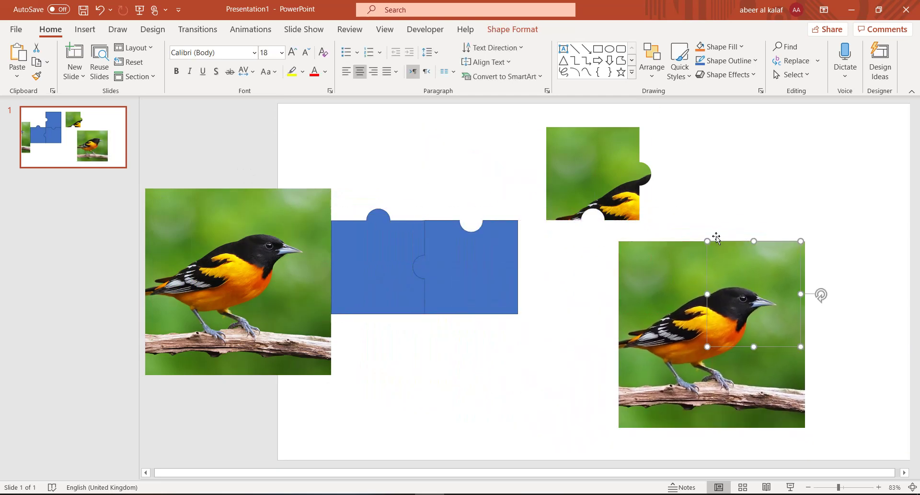
pyautogui.click(521, 31)
pyautogui.click(741, 48)
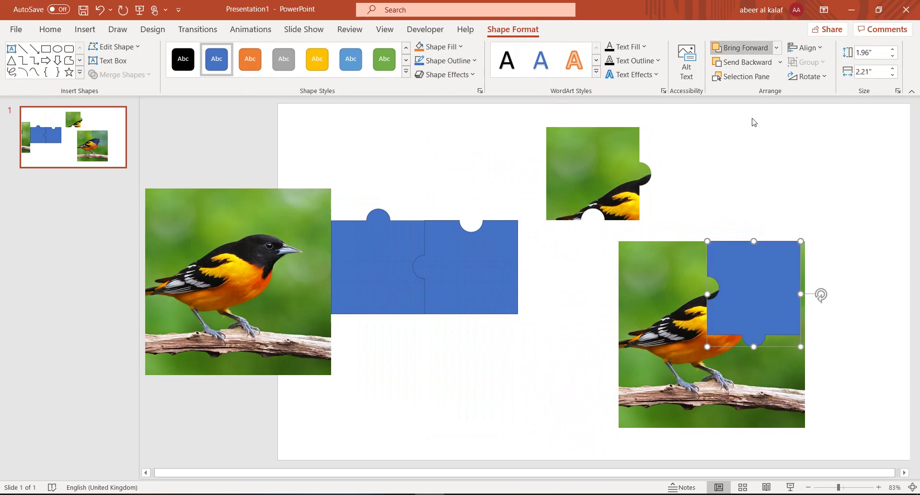
pyautogui.moveTo(770, 281); pyautogui.dragTo(774, 280)
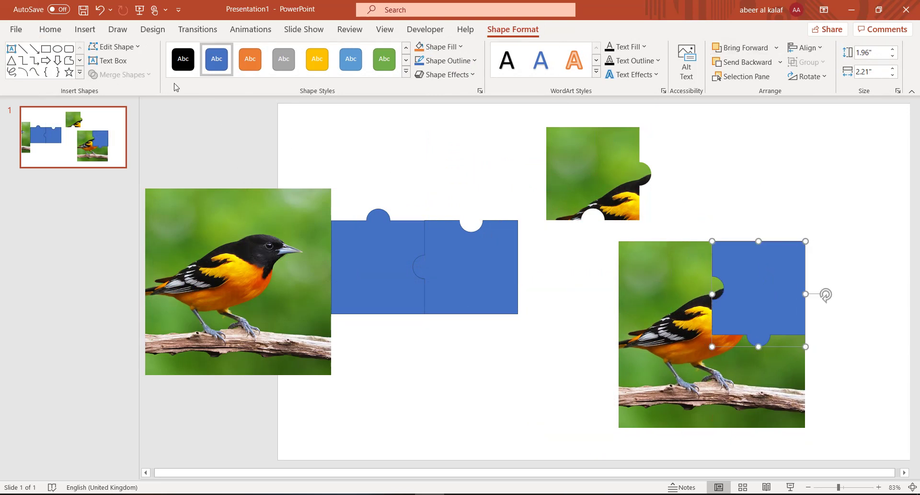
# Intersect the photo with the piece and set the bird-head piece beside the first bird piece.
pyautogui.click(648, 279)
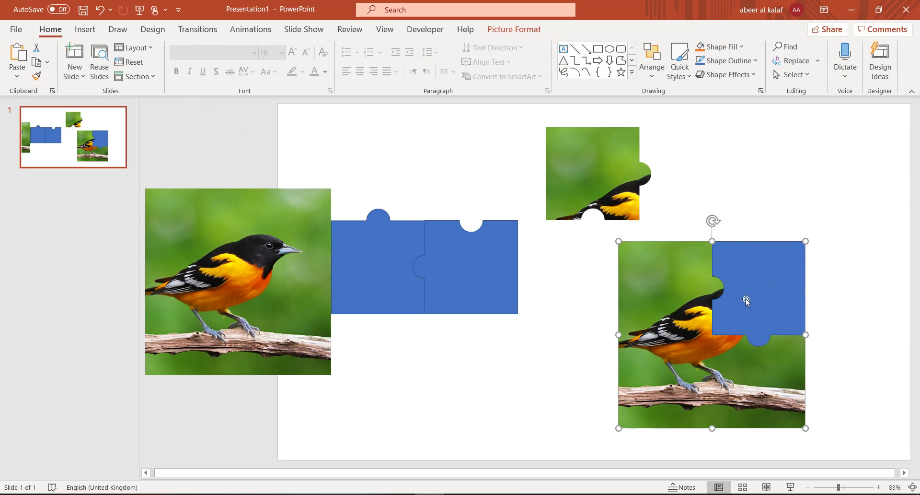
pyautogui.keyDown('shift'); pyautogui.click(748, 284); pyautogui.keyUp('shift')
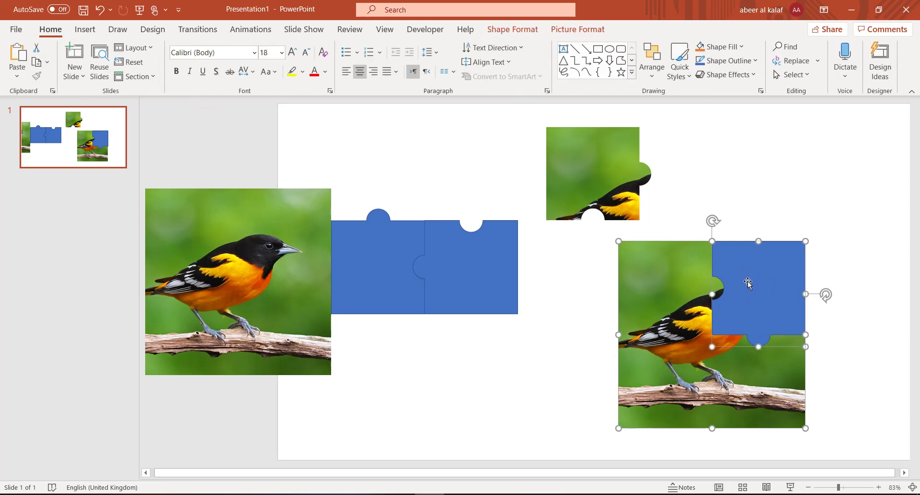
pyautogui.click(503, 30)
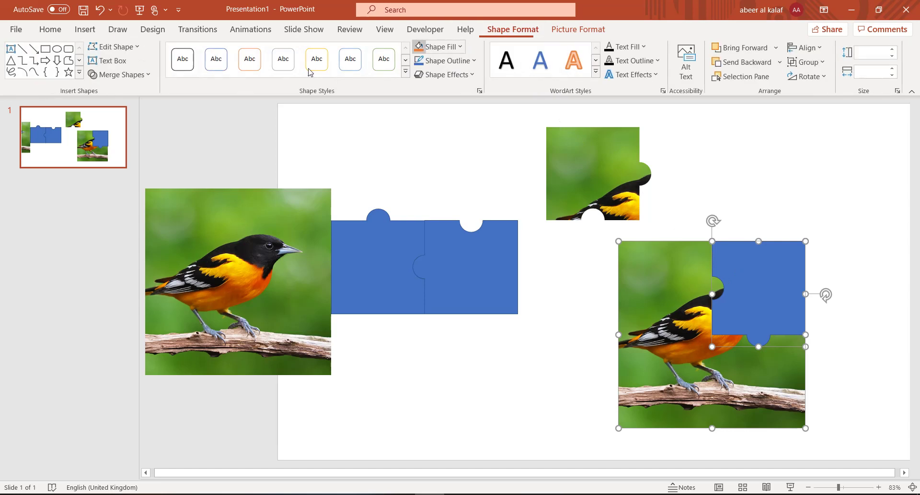
pyautogui.click(120, 74)
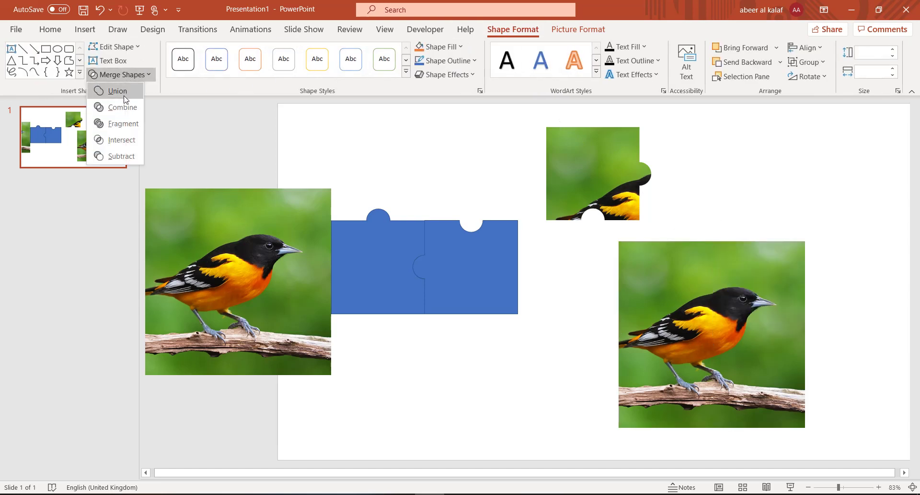
pyautogui.click(126, 149)
pyautogui.moveTo(742, 307); pyautogui.dragTo(675, 195)
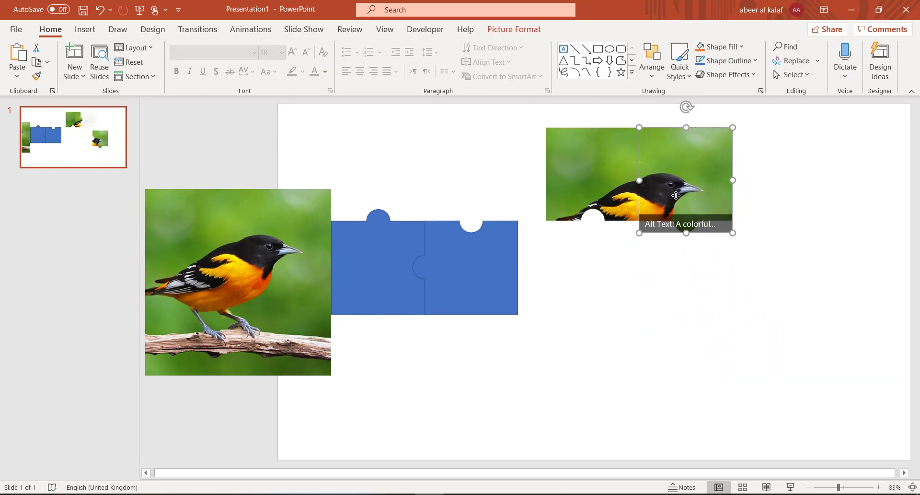
# Duplicate the left bird picture and bring the bottom-left blue piece forward over its lower-left corner.
pyautogui.click(310, 244)
pyautogui.hotkey('ctrl', 'd')
pyautogui.moveTo(293, 277); pyautogui.dragTo(710, 331)
pyautogui.click(374, 284)
pyautogui.moveTo(374, 284); pyautogui.dragTo(615, 405)
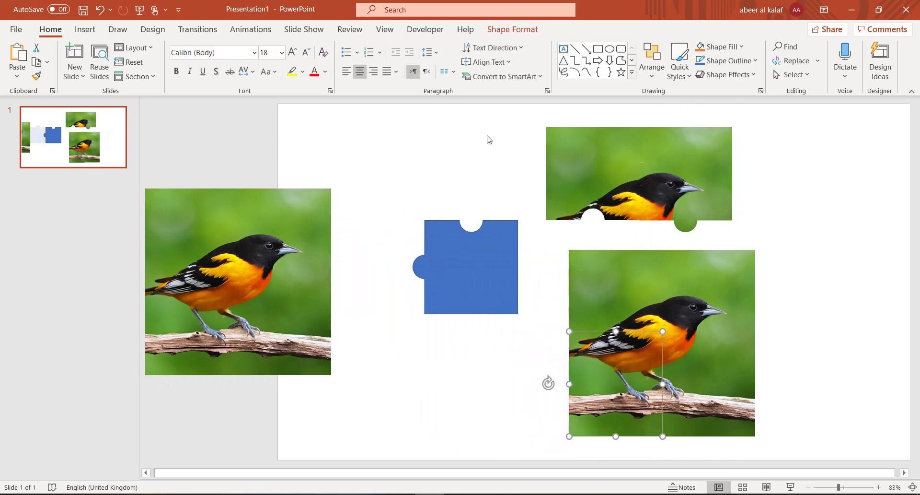
pyautogui.click(522, 31)
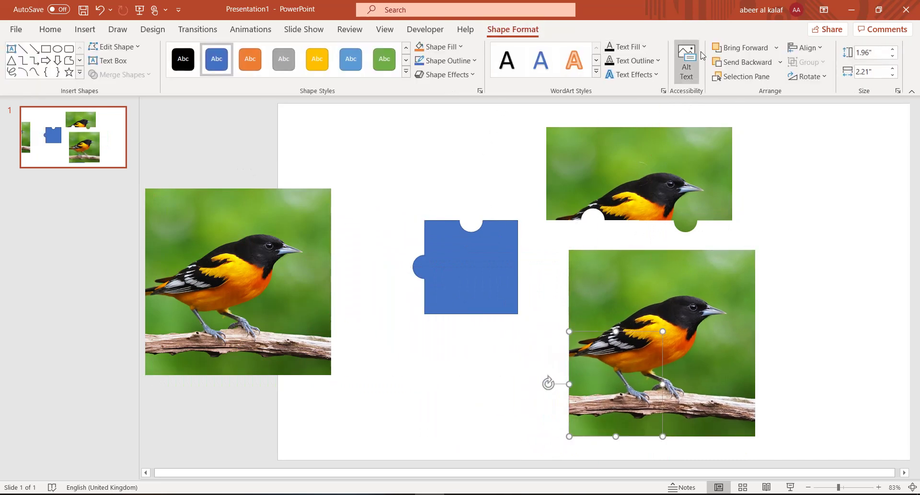
pyautogui.click(747, 47)
pyautogui.moveTo(622, 382)
pyautogui.mouseDown()
pyautogui.moveTo(628, 376)
pyautogui.moveTo(613, 376)
pyautogui.mouseUp()
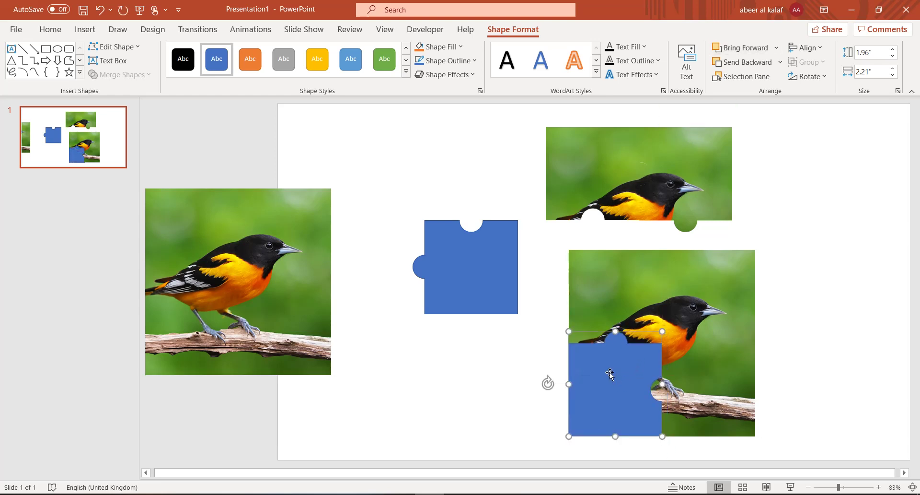
# Intersect the picture with the blue piece and move the new bird piece below the first.
pyautogui.click(696, 299)
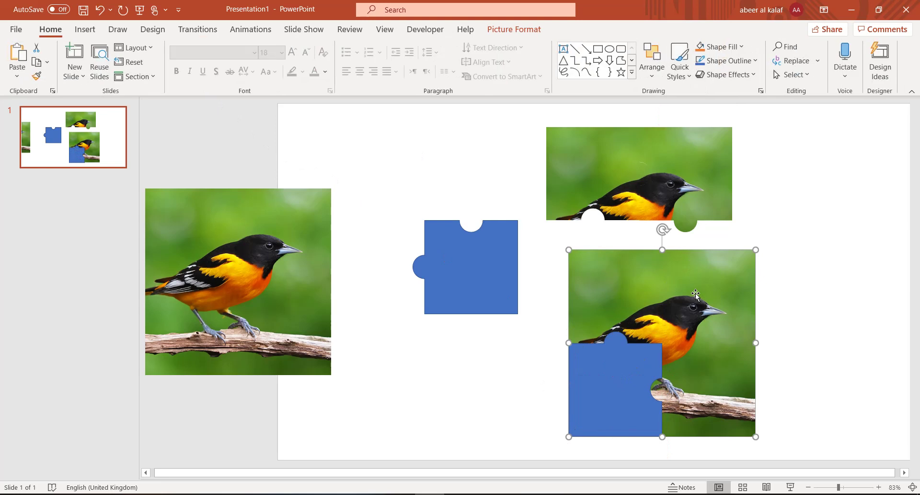
pyautogui.keyDown('shift'); pyautogui.click(645, 357); pyautogui.keyUp('shift')
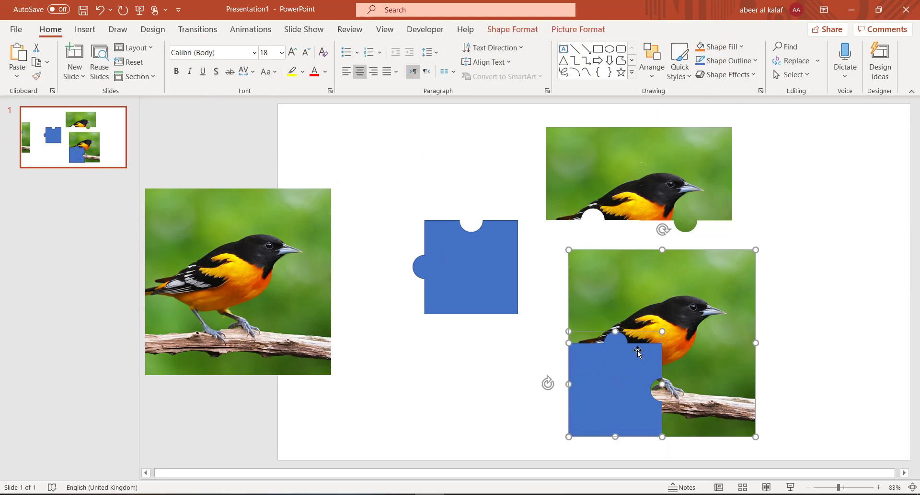
pyautogui.click(513, 29)
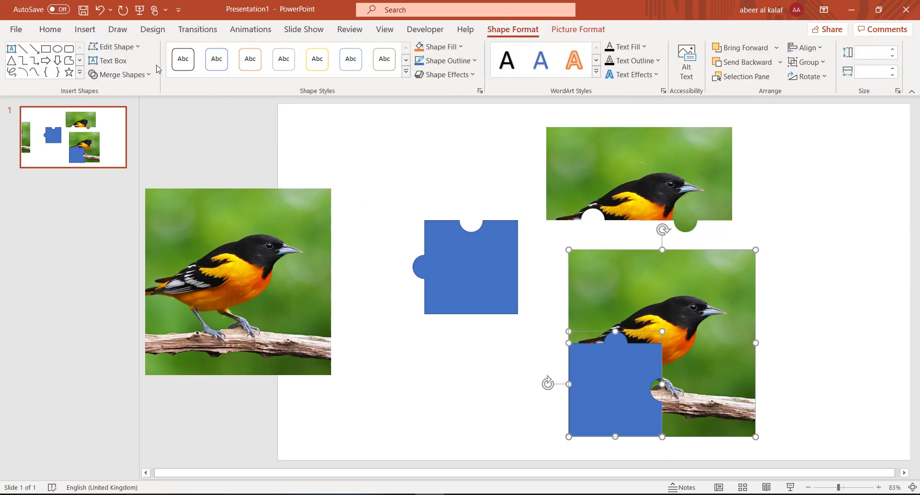
pyautogui.click(119, 75)
pyautogui.click(125, 138)
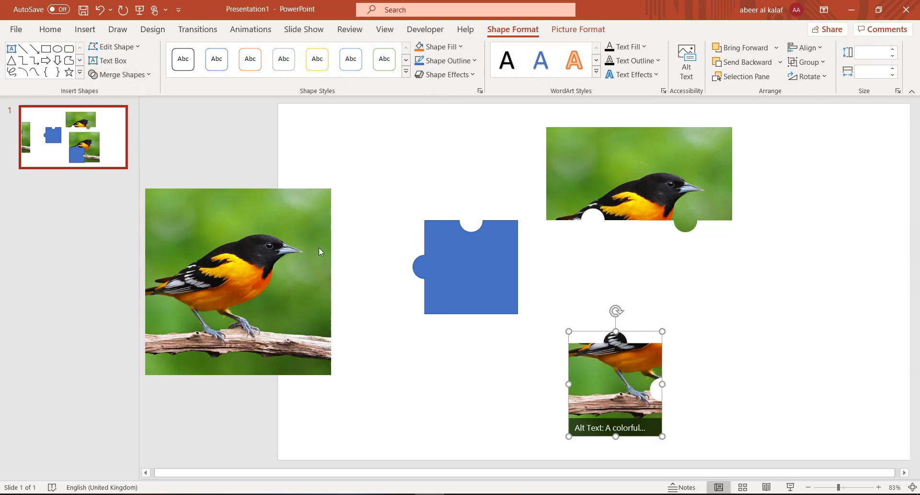
pyautogui.moveTo(601, 359); pyautogui.dragTo(579, 237)
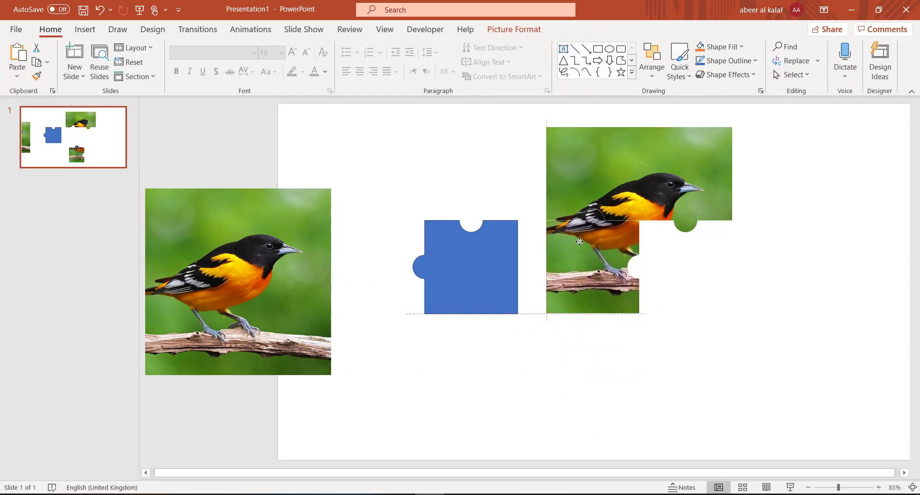
# Stack the remaining bird picture and the last blue puzzle shape at the slide's lower right.
pyautogui.click(669, 294)
pyautogui.moveTo(292, 279); pyautogui.dragTo(798, 342)
pyautogui.moveTo(437, 277); pyautogui.dragTo(757, 397)
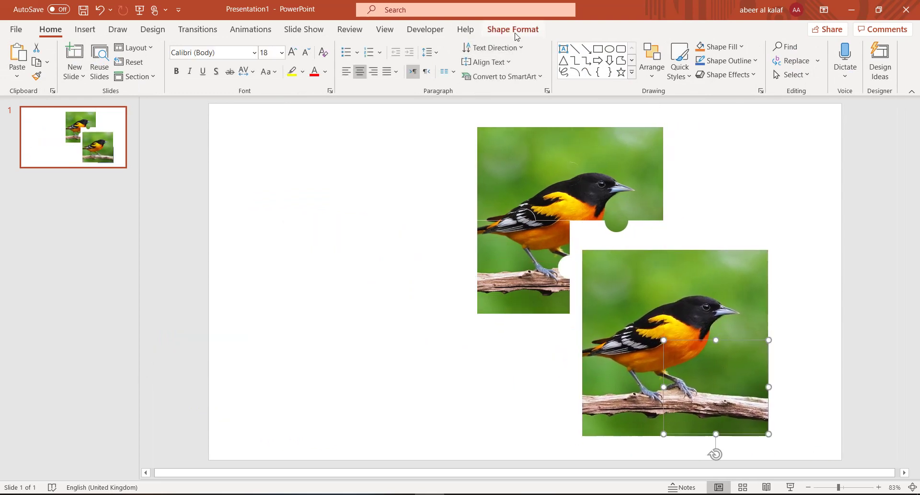
# Bring the last blue shape in front of the picture, align it to the bottom-right corner, and select both.
pyautogui.click(512, 30)
pyautogui.click(741, 47)
pyautogui.moveTo(736, 375); pyautogui.dragTo(737, 375)
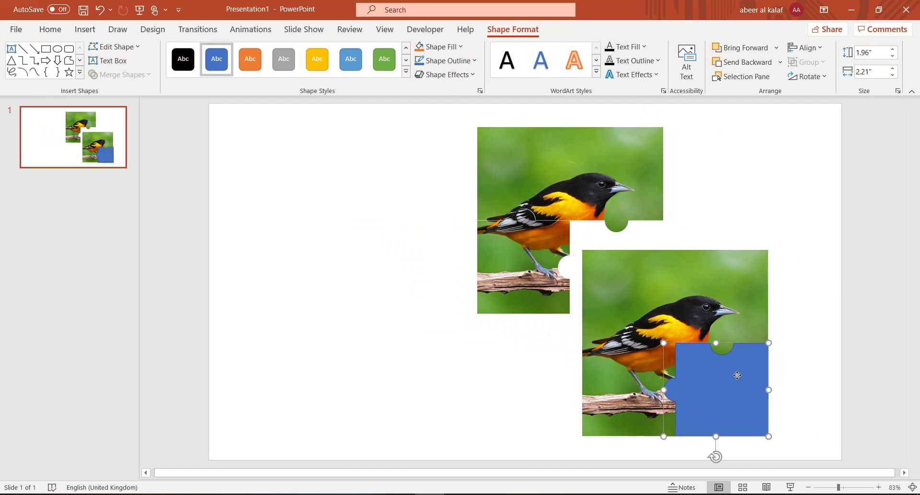
pyautogui.click(662, 305)
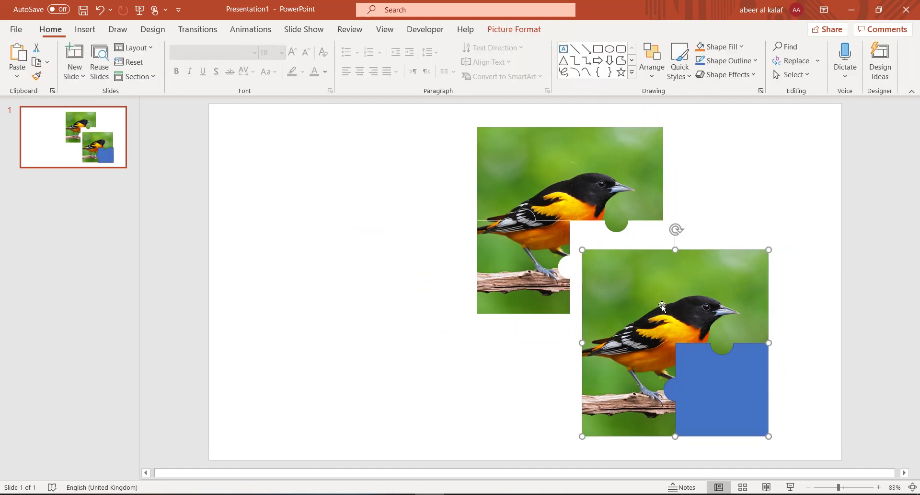
pyautogui.keyDown('shift'); pyautogui.click(716, 368); pyautogui.keyUp('shift')
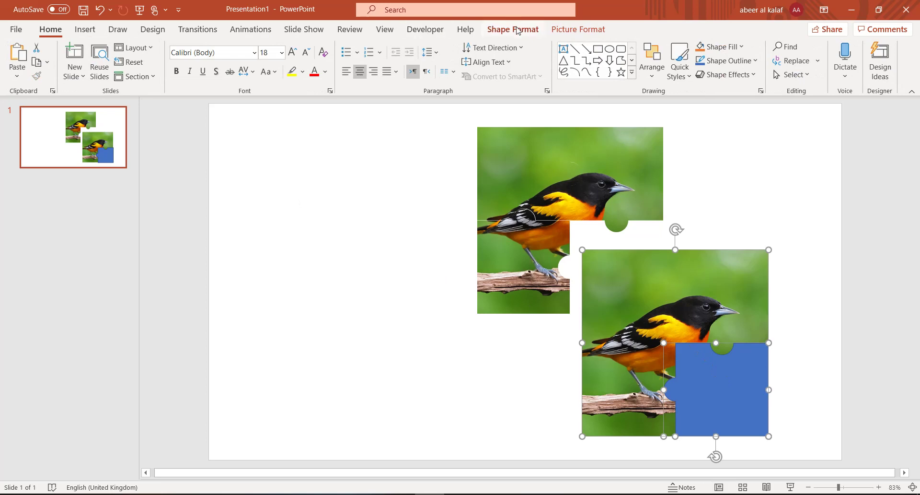
# Intersect them into the fourth bird piece, fit it into the gap, and nudge the lower-left piece into alignment.
pyautogui.click(518, 29)
pyautogui.click(119, 74)
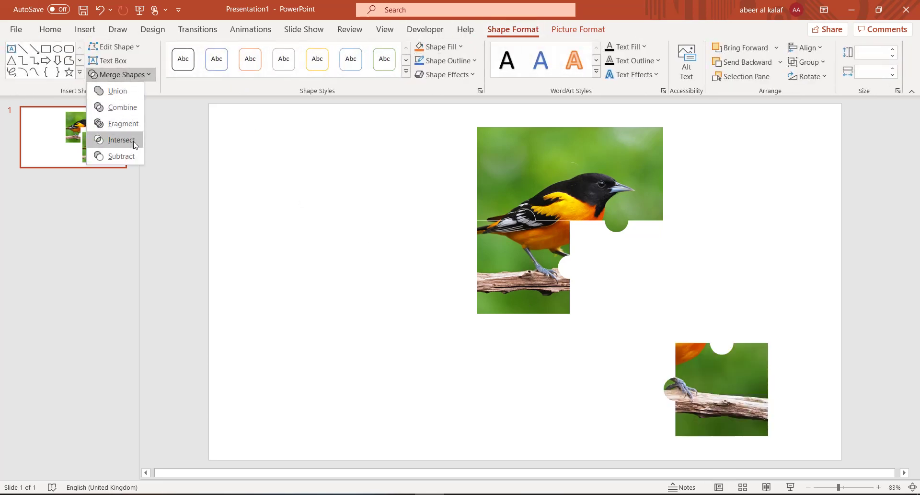
pyautogui.click(134, 146)
pyautogui.moveTo(695, 367); pyautogui.dragTo(593, 244)
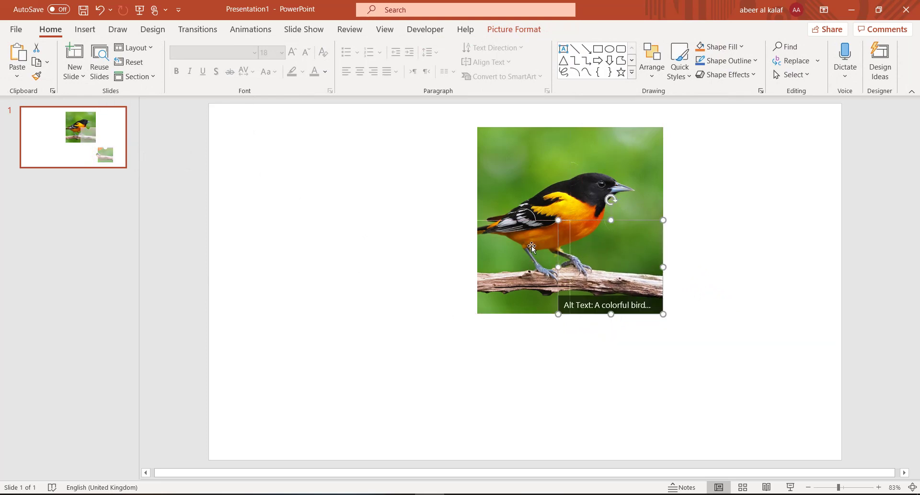
pyautogui.moveTo(532, 244); pyautogui.dragTo(532, 242)
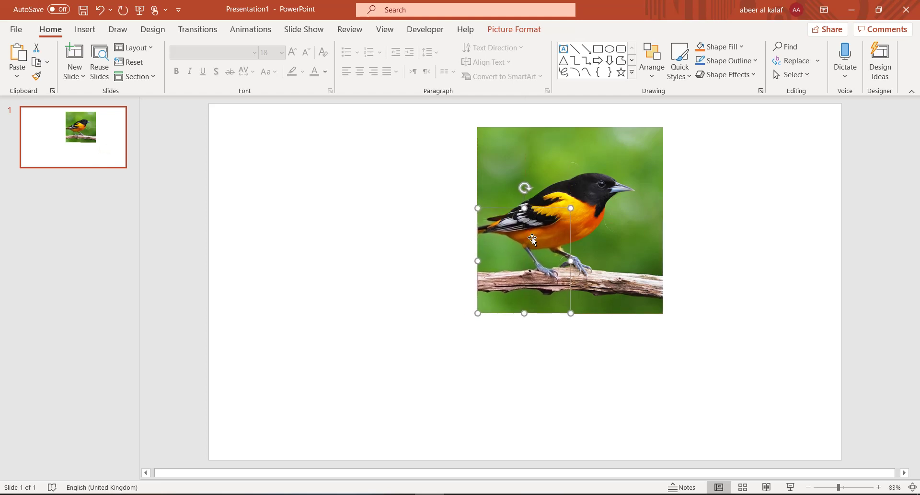
# Draw a 3.91" blue square over the bird picture and move it to the picture's left.
pyautogui.click(562, 370)
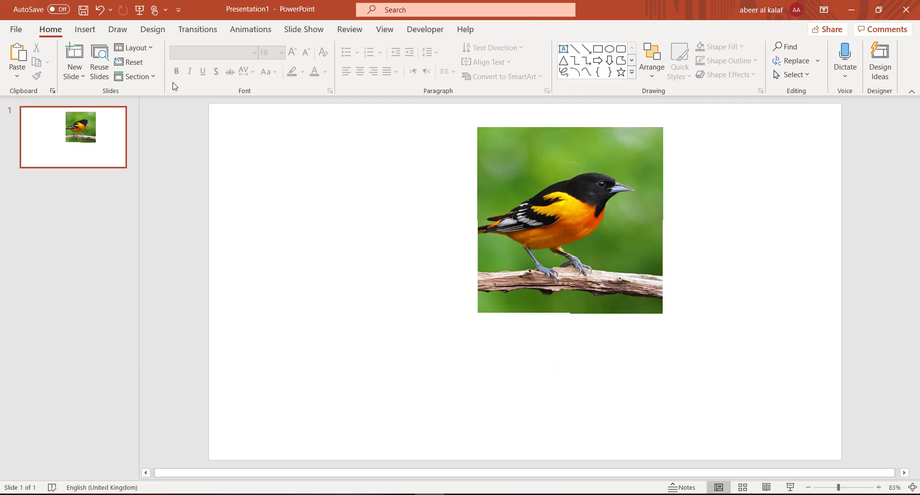
pyautogui.click(91, 31)
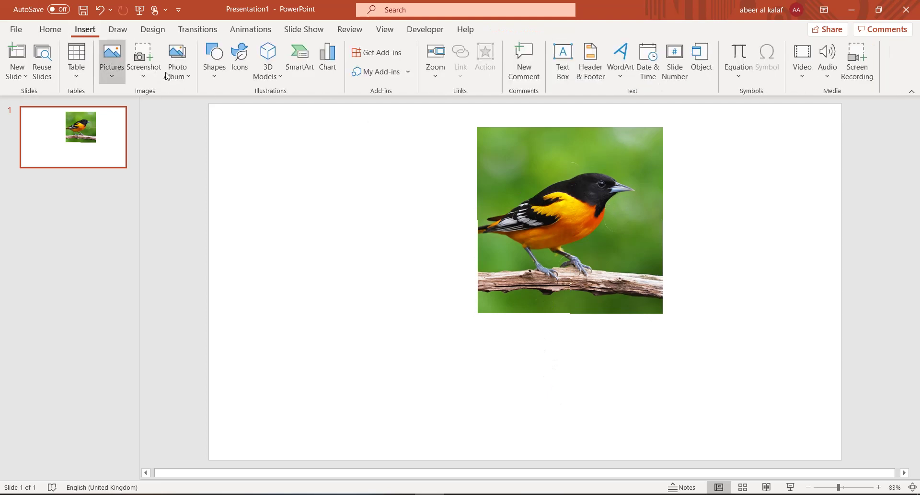
pyautogui.click(219, 69)
pyautogui.click(243, 109)
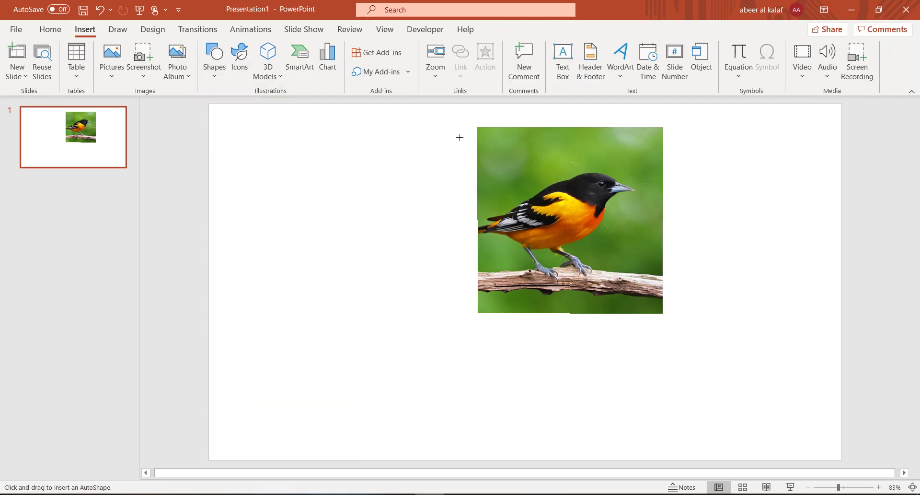
pyautogui.moveTo(479, 128); pyautogui.dragTo(662, 309)
pyautogui.moveTo(608, 239); pyautogui.dragTo(363, 233)
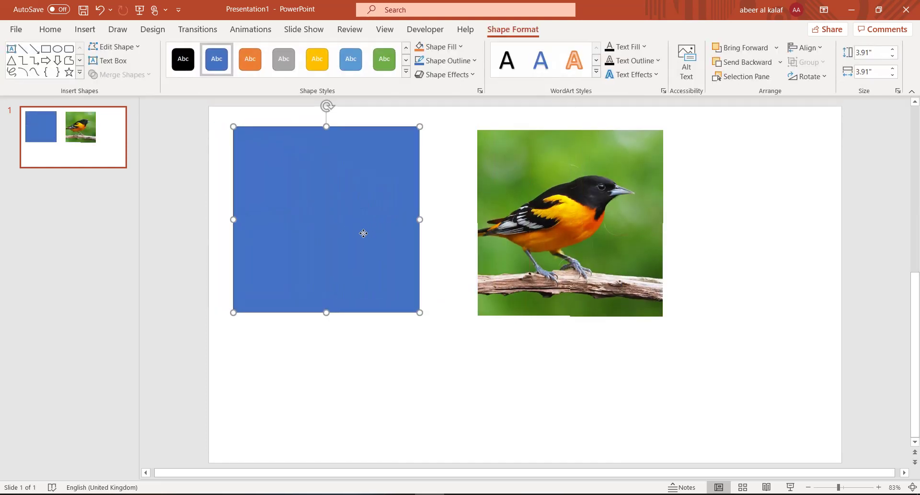
# Drag the four bird pieces apart into a spaced 2×2 grid and lower the blue square slightly.
pyautogui.moveTo(663, 160); pyautogui.dragTo(789, 158)
pyautogui.moveTo(663, 262); pyautogui.dragTo(823, 365)
pyautogui.moveTo(575, 273); pyautogui.dragTo(691, 255)
pyautogui.moveTo(711, 149); pyautogui.dragTo(492, 352)
pyautogui.moveTo(509, 201); pyautogui.dragTo(722, 216)
pyautogui.moveTo(637, 240); pyautogui.dragTo(576, 187)
pyautogui.moveTo(546, 354); pyautogui.dragTo(600, 287)
pyautogui.moveTo(735, 364); pyautogui.dragTo(725, 306)
pyautogui.moveTo(720, 204)
pyautogui.mouseDown()
pyautogui.moveTo(713, 220)
pyautogui.moveTo(720, 210)
pyautogui.mouseUp()
pyautogui.moveTo(358, 222); pyautogui.dragTo(361, 263)
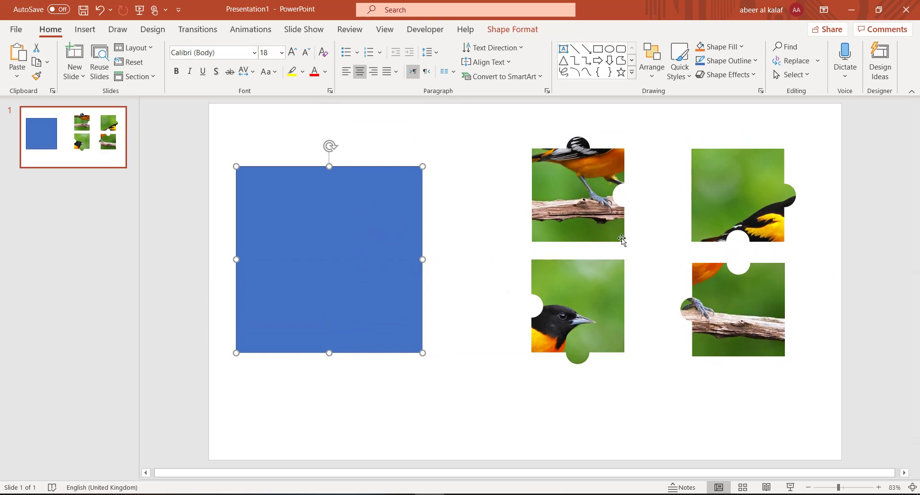
pyautogui.click(86, 28)
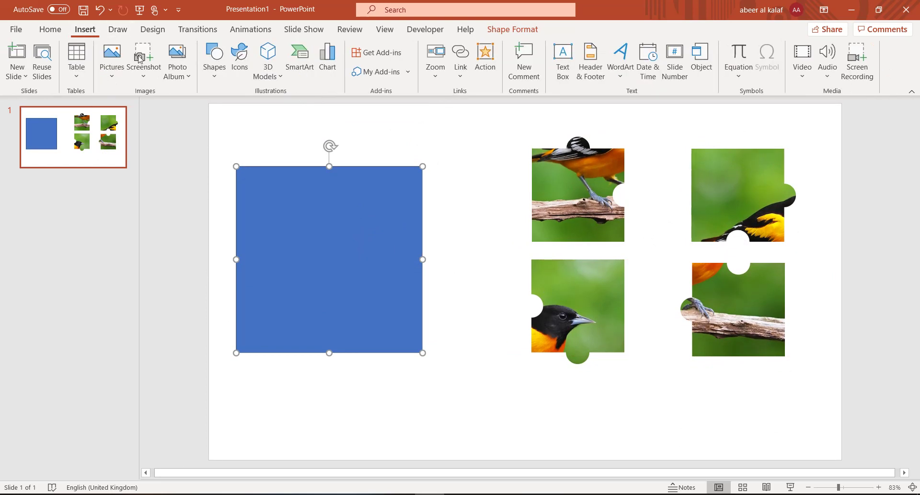
# Draw a large rectangle covering all four bird puzzle pieces.
pyautogui.click(215, 60)
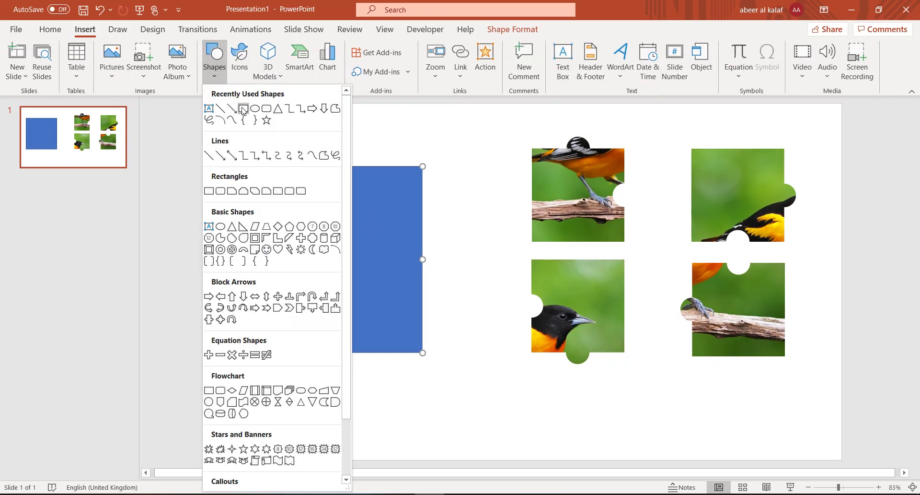
pyautogui.click(243, 109)
pyautogui.moveTo(817, 125); pyautogui.dragTo(490, 398)
pyautogui.rightClick(489, 397)
pyautogui.click(657, 258)
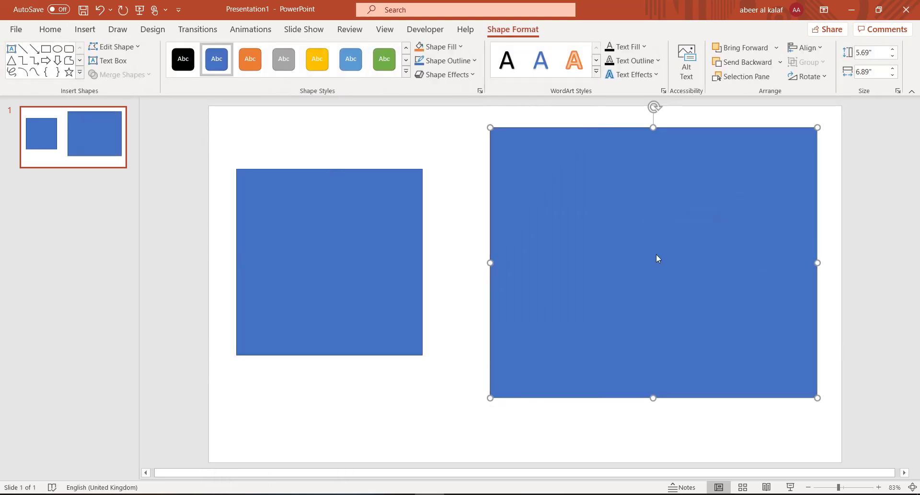
# Set the rectangle's fill transparency to 63% in Format Shape.
pyautogui.rightClick(639, 213)
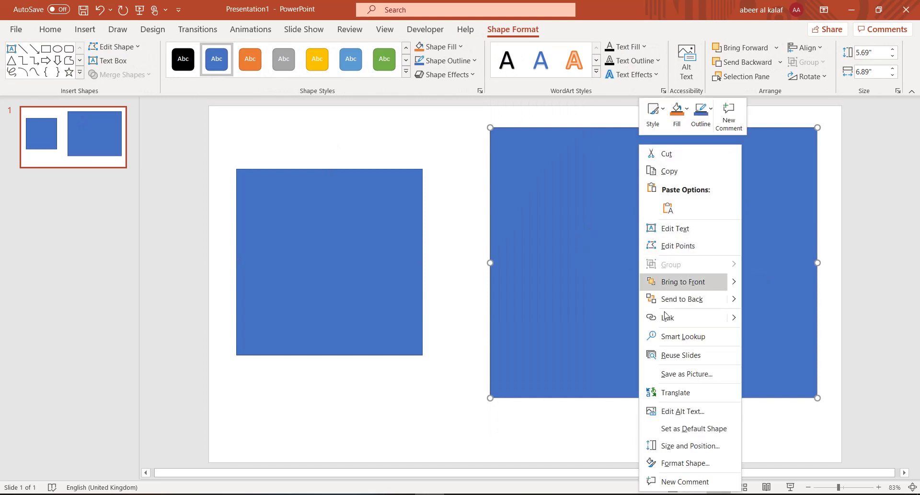
pyautogui.click(687, 461)
pyautogui.click(776, 177)
pyautogui.moveTo(825, 304); pyautogui.dragTo(843, 307)
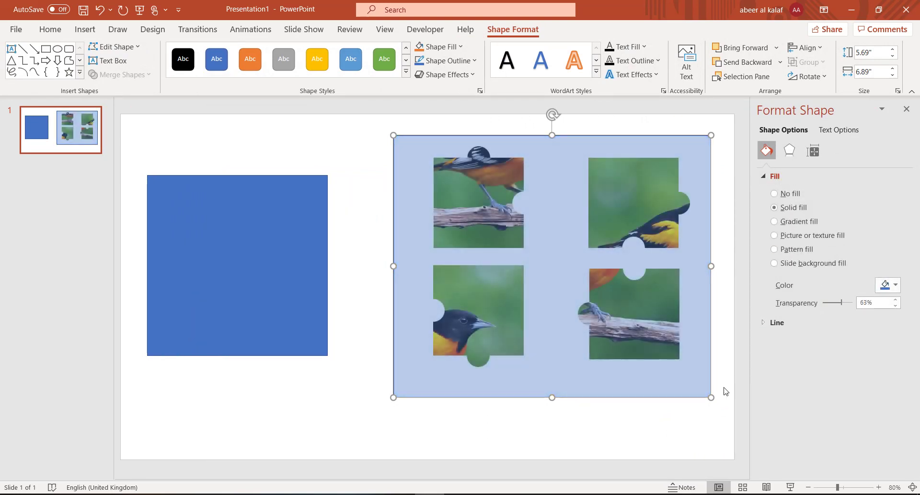
pyautogui.click(906, 109)
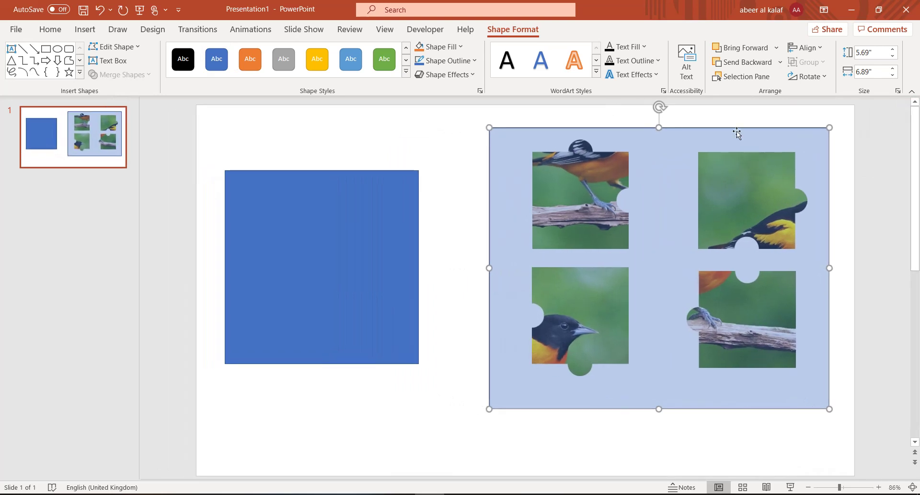
# Rename Rectangle 21 to 'Wrong' in the Selection Pane.
pyautogui.click(50, 29)
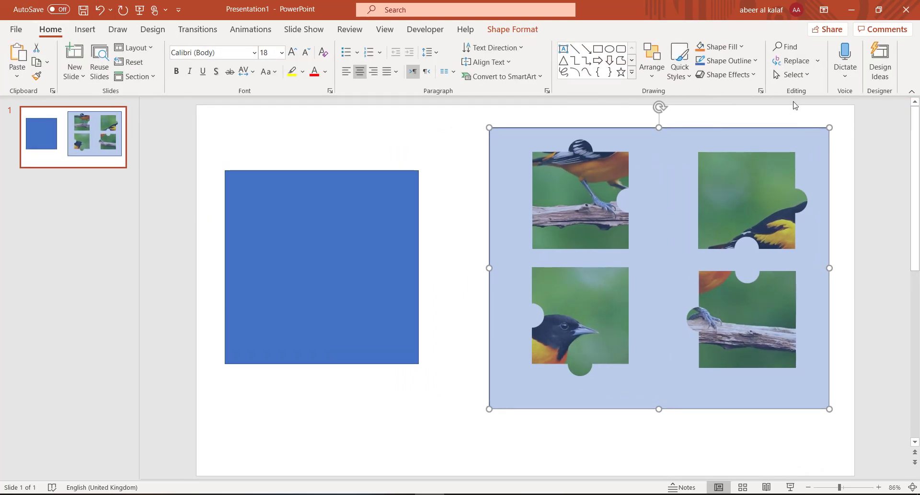
pyautogui.click(792, 74)
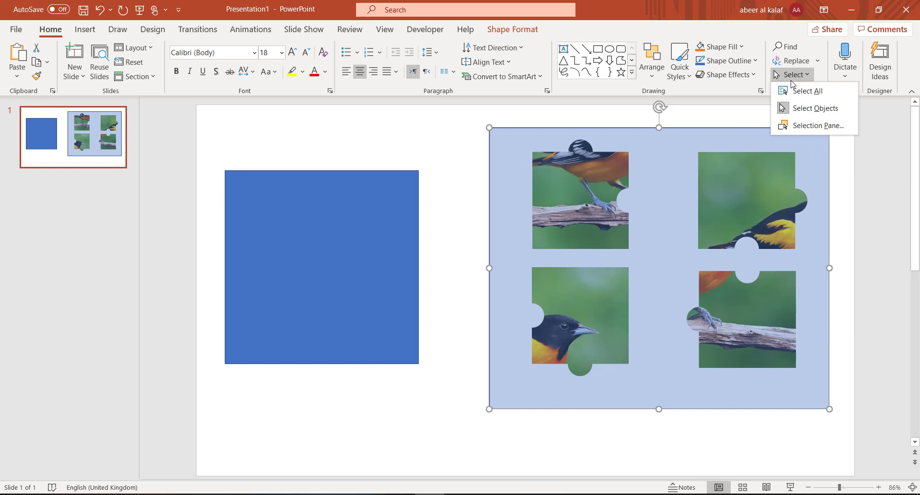
pyautogui.click(818, 126)
pyautogui.click(821, 152)
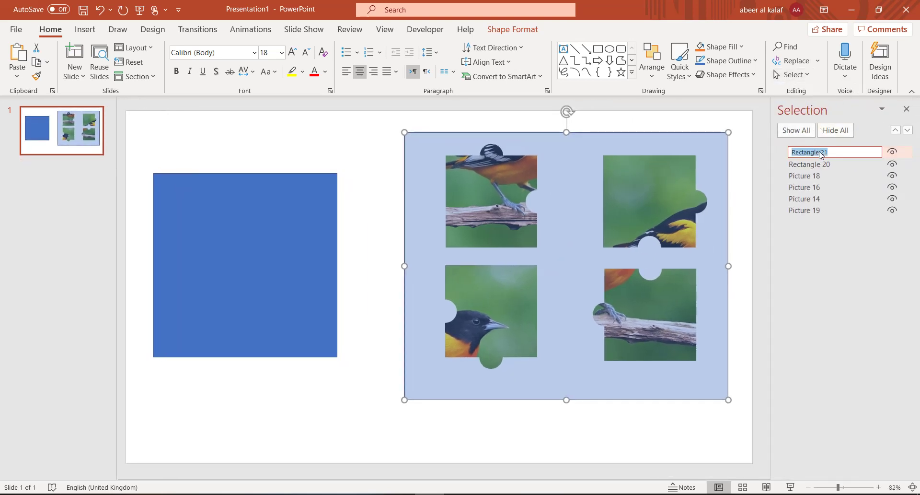
pyautogui.write('Wrong')
pyautogui.press('Return')
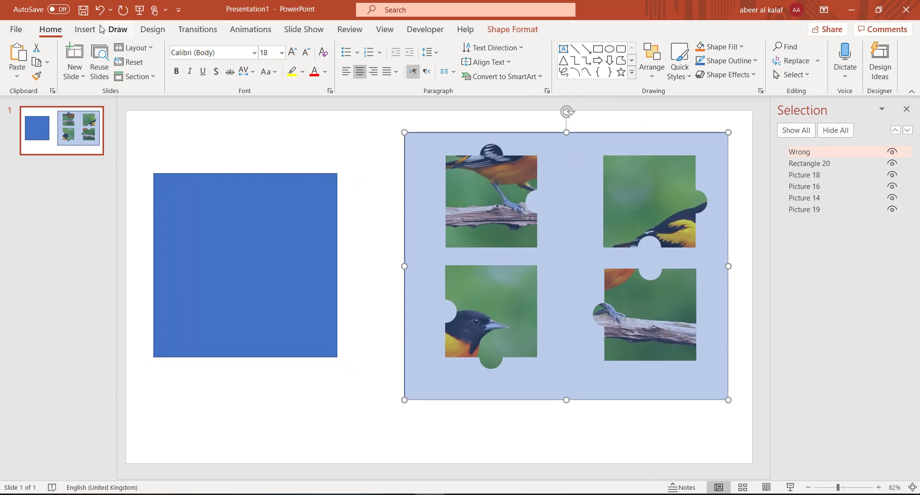
pyautogui.click(85, 29)
# Draw a rectangle over the top-left bird piece and fill it orange.
pyautogui.click(221, 82)
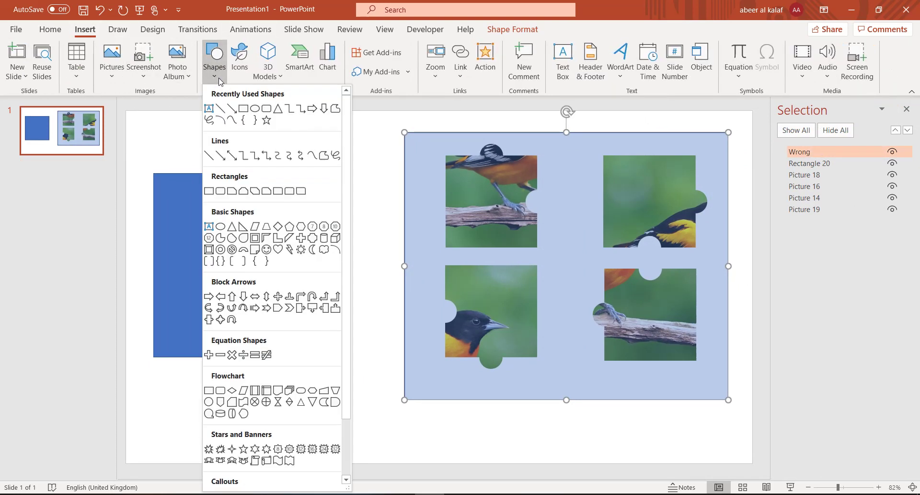
pyautogui.click(244, 110)
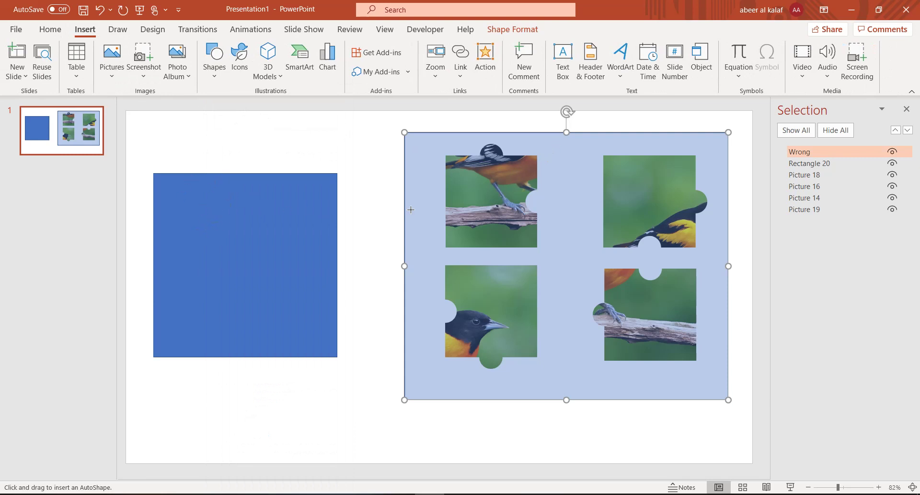
pyautogui.moveTo(550, 142)
pyautogui.mouseDown()
pyautogui.moveTo(468, 199)
pyautogui.moveTo(434, 236)
pyautogui.moveTo(429, 258)
pyautogui.mouseUp()
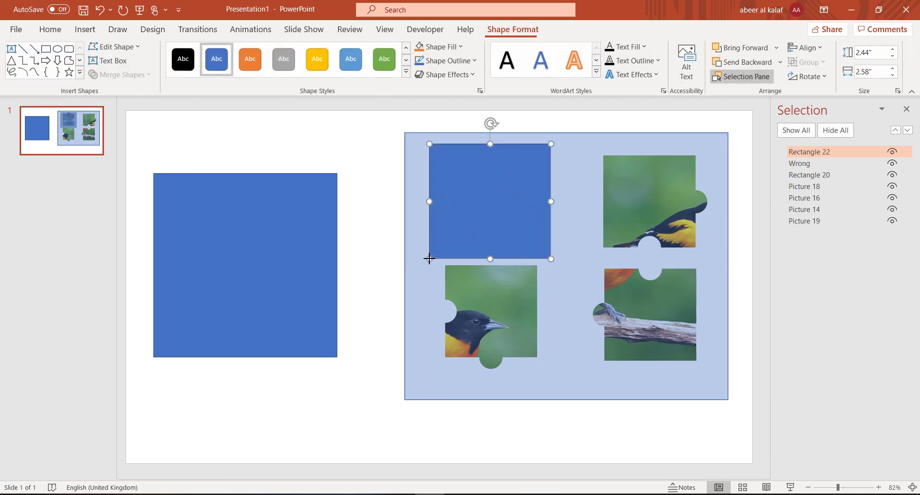
pyautogui.click(433, 47)
# Rename Rectangle 22 to 'Correct' in the Selection Pane.
pyautogui.doubleClick(804, 153)
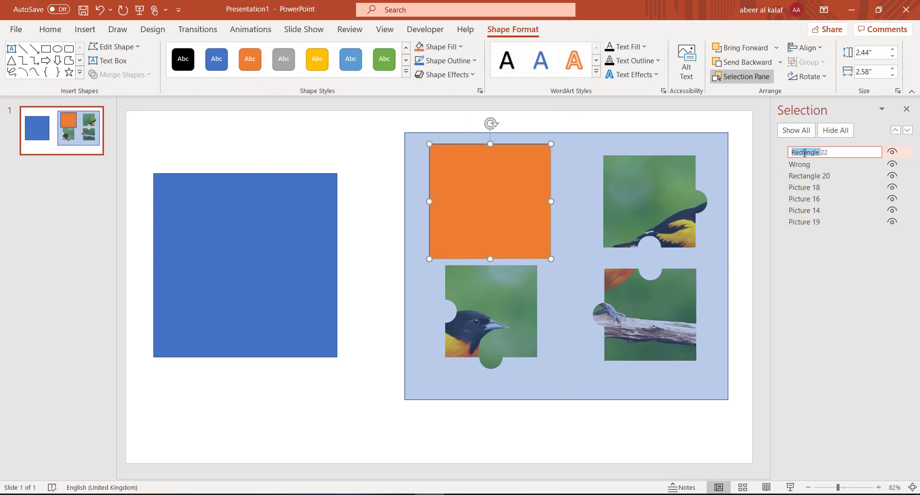
pyautogui.write('Cor')
pyautogui.click(841, 163)
pyautogui.click(839, 151)
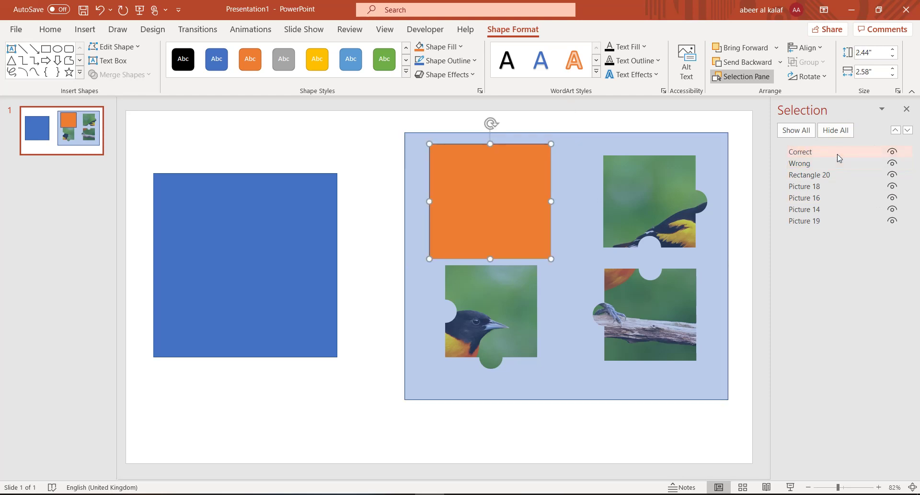
# Set the orange Correct rectangle's fill transparency to about 57%.
pyautogui.rightClick(521, 191)
pyautogui.click(589, 463)
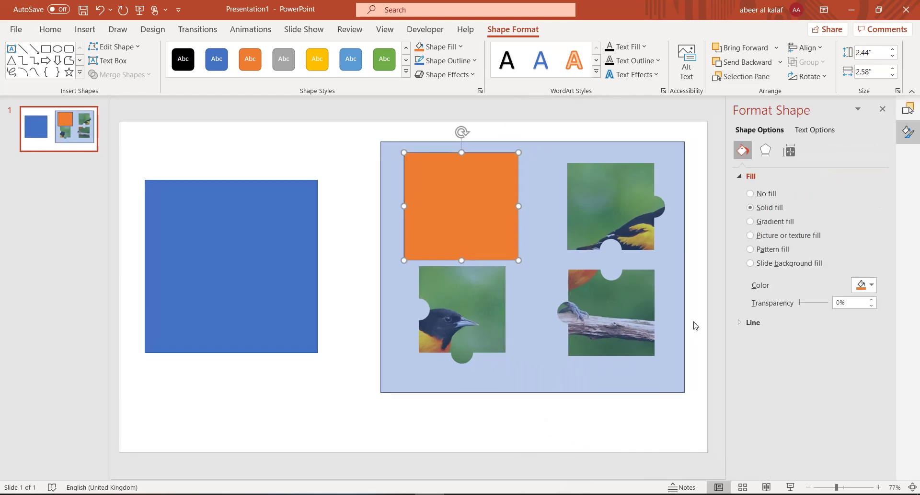
pyautogui.moveTo(801, 303); pyautogui.dragTo(815, 302)
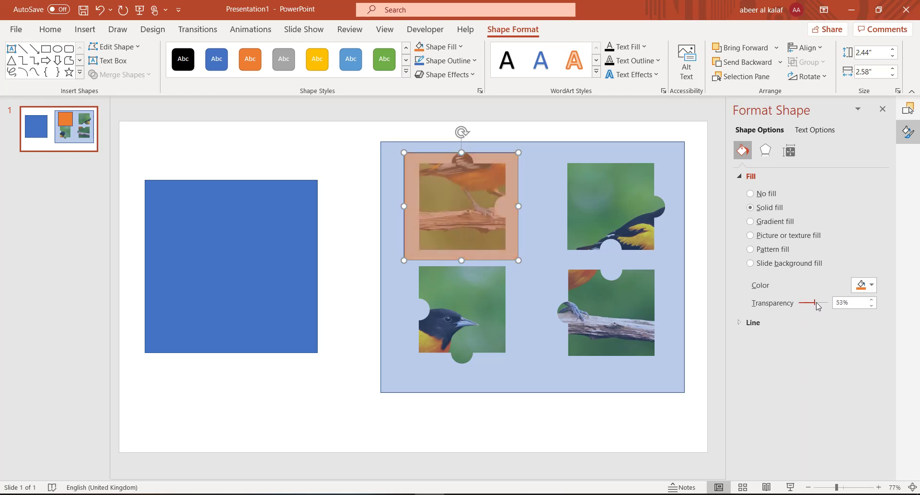
pyautogui.click(882, 109)
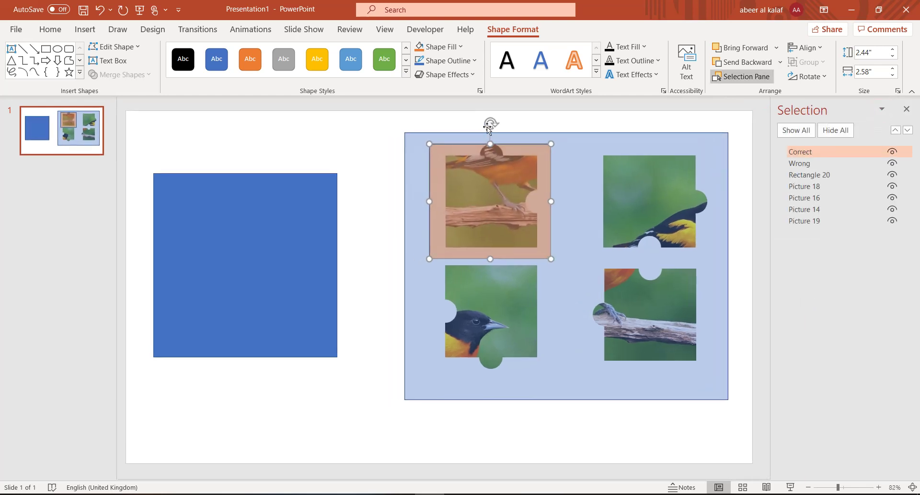
pyautogui.click(270, 34)
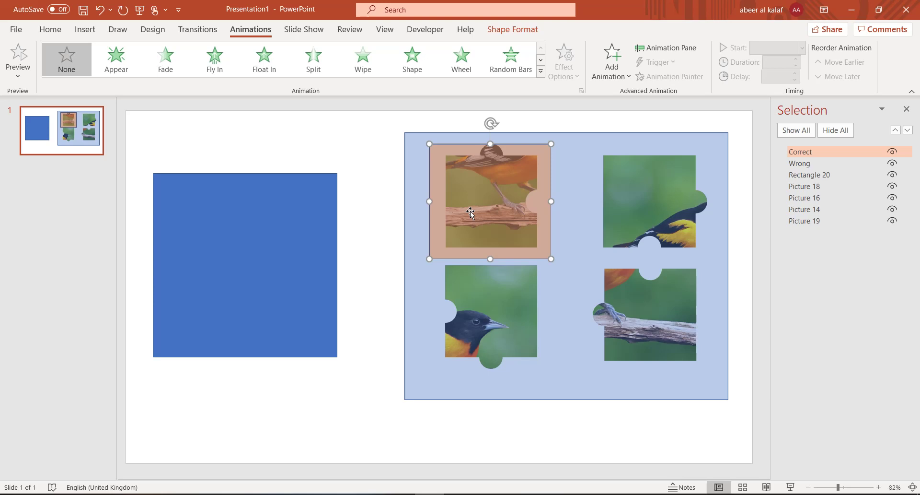
# Move the Correct shape and the Wrong rectangle aside onto the blue square.
pyautogui.moveTo(471, 212); pyautogui.dragTo(331, 190)
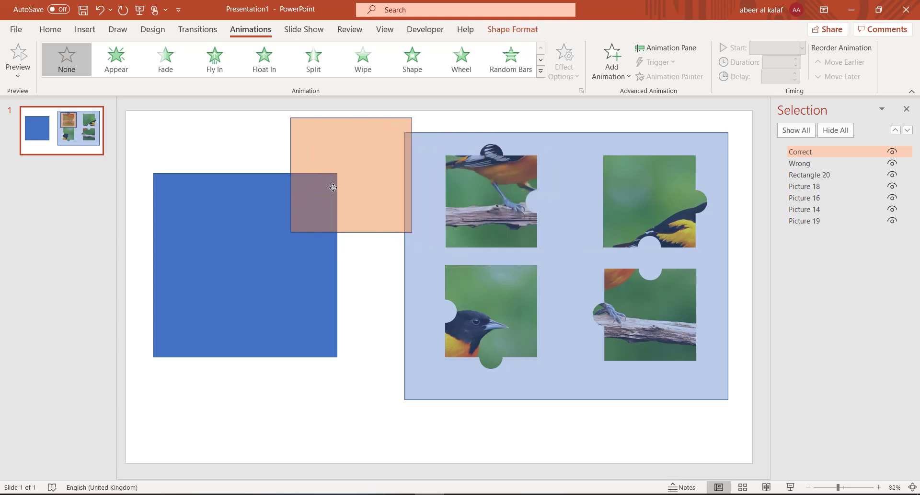
pyautogui.click(490, 210)
pyautogui.moveTo(679, 259); pyautogui.dragTo(417, 283)
# Move the bird pieces between slots, briefly reassembling the bird and then breaking it apart.
pyautogui.moveTo(502, 297); pyautogui.dragTo(685, 396)
pyautogui.moveTo(513, 243); pyautogui.dragTo(553, 366)
pyautogui.moveTo(630, 227); pyautogui.dragTo(512, 259)
pyautogui.moveTo(676, 371); pyautogui.dragTo(627, 209)
pyautogui.moveTo(675, 309); pyautogui.dragTo(645, 319)
pyautogui.moveTo(532, 240); pyautogui.dragTo(526, 182)
pyautogui.moveTo(630, 307); pyautogui.dragTo(655, 363)
pyautogui.moveTo(527, 325); pyautogui.dragTo(651, 187)
pyautogui.moveTo(624, 268); pyautogui.dragTo(534, 389)
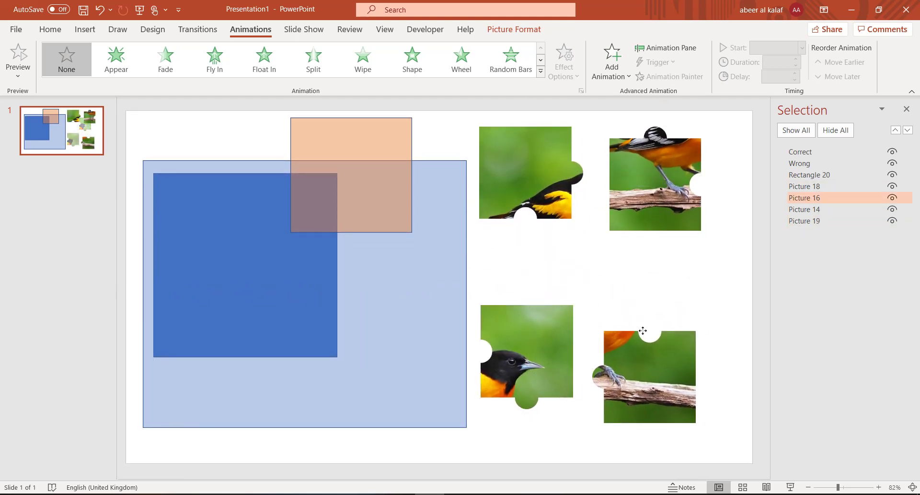
# Finish shuffling the head, branch and body pieces into a scrambled grid.
pyautogui.moveTo(637, 379); pyautogui.dragTo(652, 314)
pyautogui.moveTo(555, 338); pyautogui.dragTo(562, 318)
pyautogui.click(544, 211)
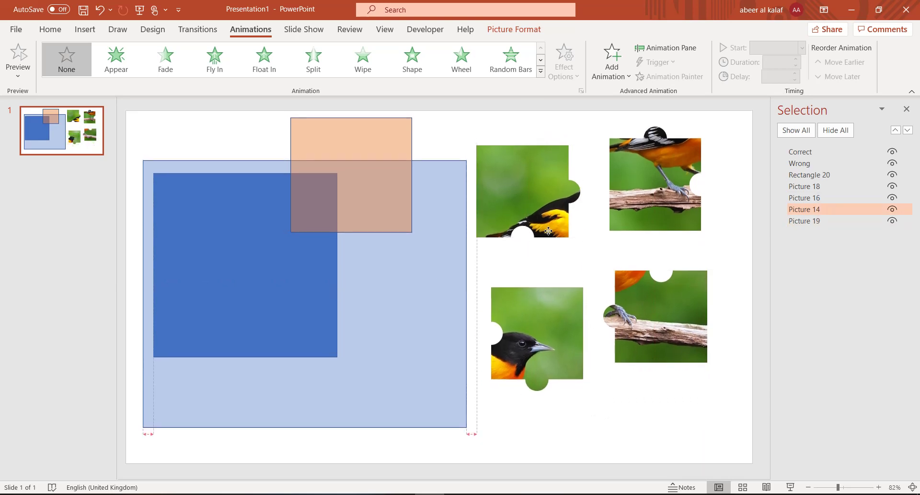
pyautogui.moveTo(537, 209); pyautogui.dragTo(661, 402)
pyautogui.moveTo(656, 308); pyautogui.dragTo(534, 176)
pyautogui.moveTo(652, 343); pyautogui.dragTo(645, 292)
# Move the Wrong rectangle back over the puzzle and the Correct overlay onto the bottom-right piece.
pyautogui.click(464, 276)
pyautogui.moveTo(464, 276); pyautogui.dragTo(697, 241)
pyautogui.moveTo(378, 164); pyautogui.dragTo(675, 322)
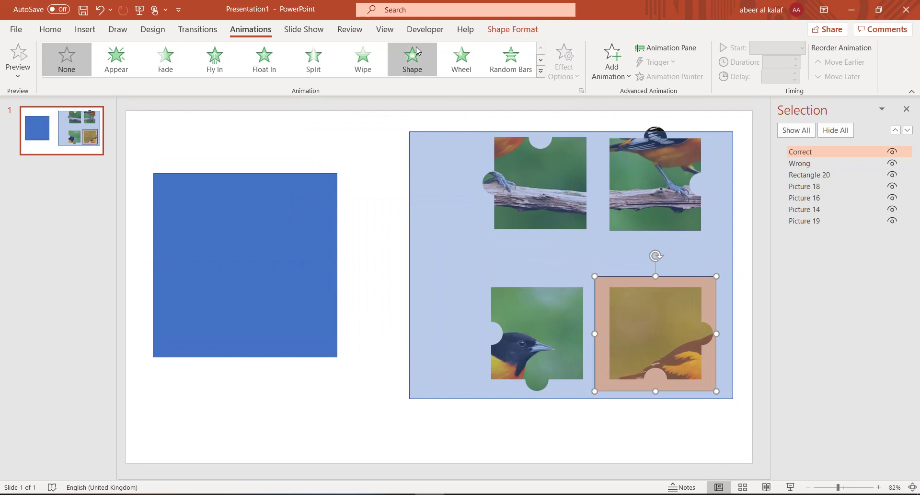
# Apply a leftward Lines motion path to Correct and adjust the path's end point.
pyautogui.click(612, 63)
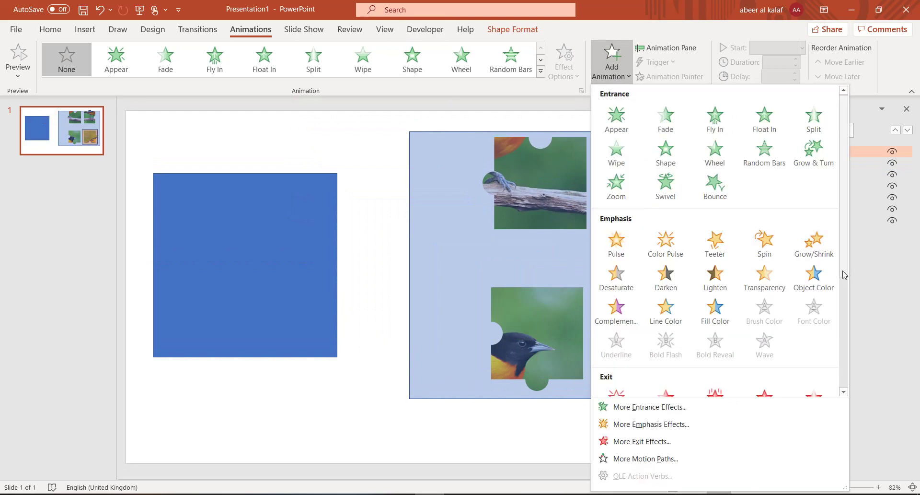
pyautogui.scroll(-5, 845, 288)
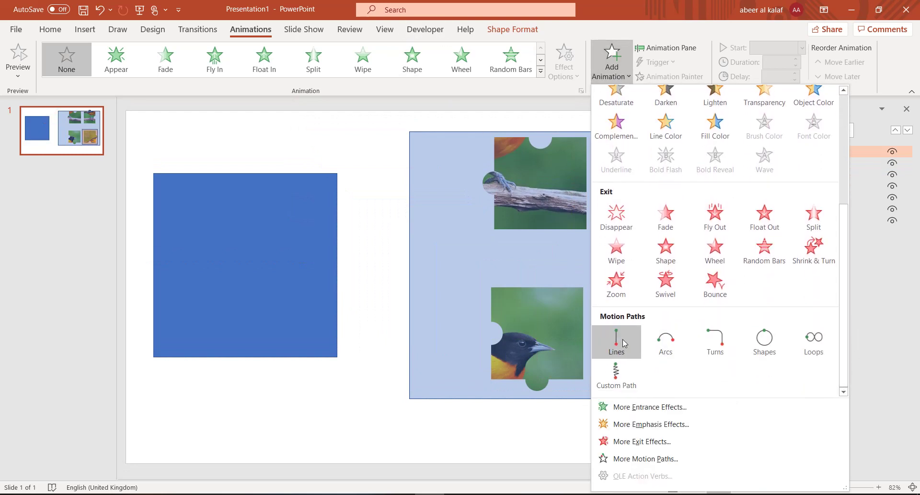
pyautogui.click(622, 338)
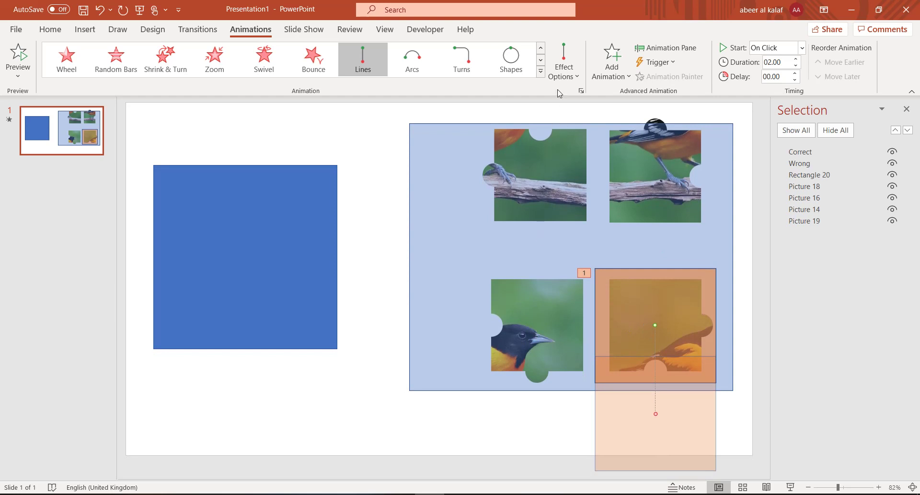
pyautogui.click(554, 76)
pyautogui.click(585, 146)
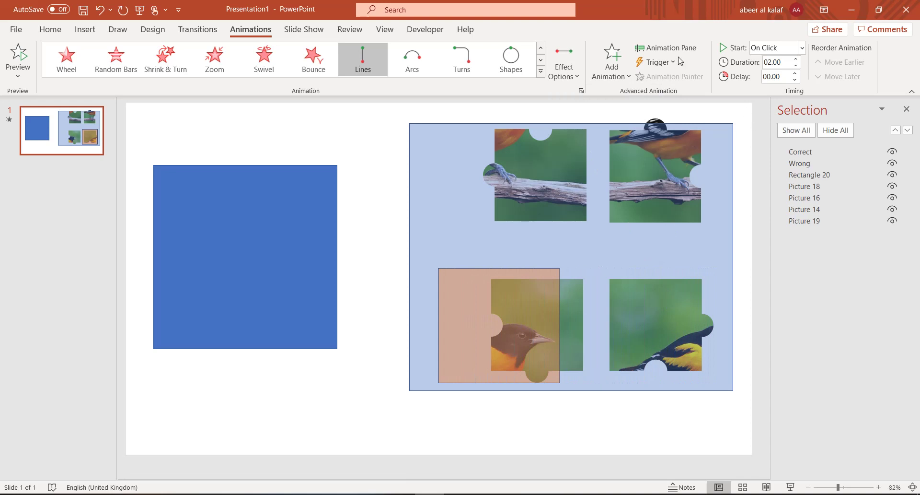
pyautogui.click(668, 48)
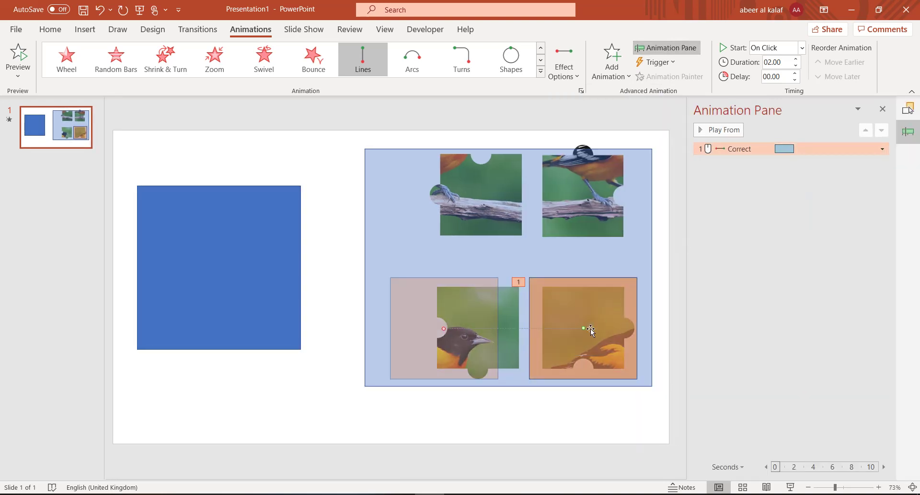
pyautogui.moveTo(442, 327); pyautogui.dragTo(470, 326)
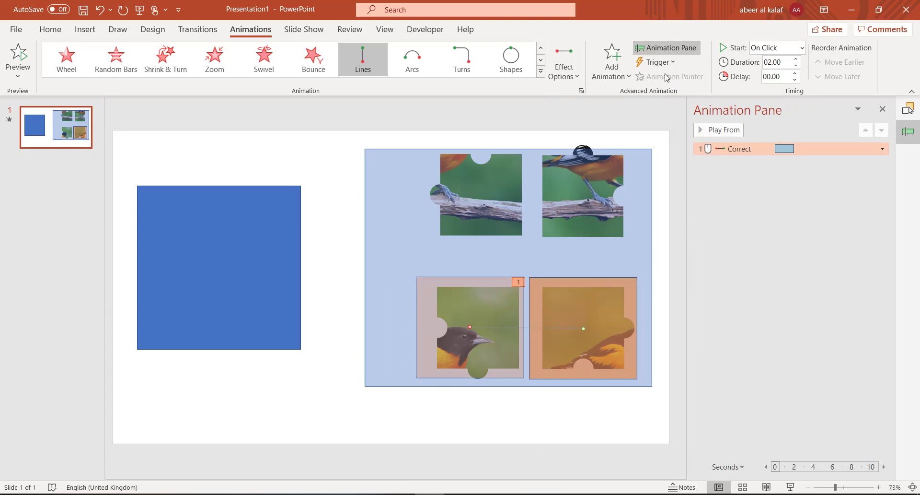
# Set the Correct animation to trigger On Click of Correct.
pyautogui.click(656, 62)
pyautogui.moveTo(671, 78)
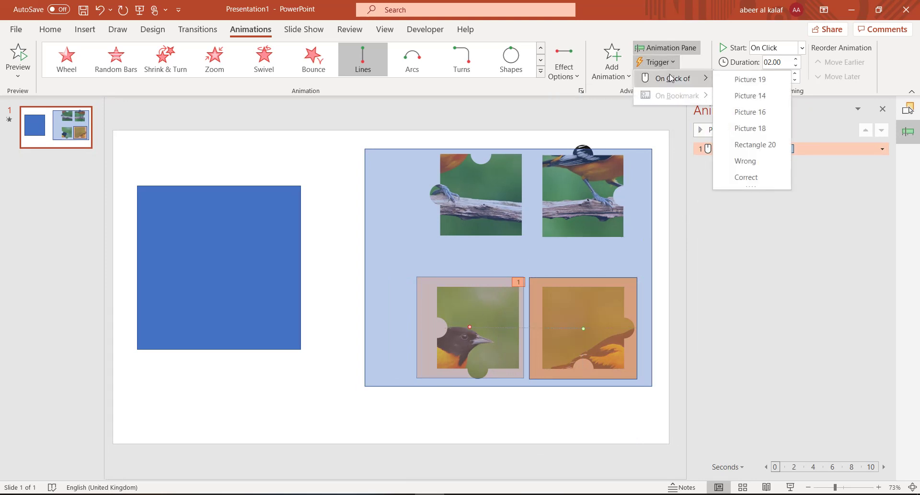
pyautogui.click(777, 178)
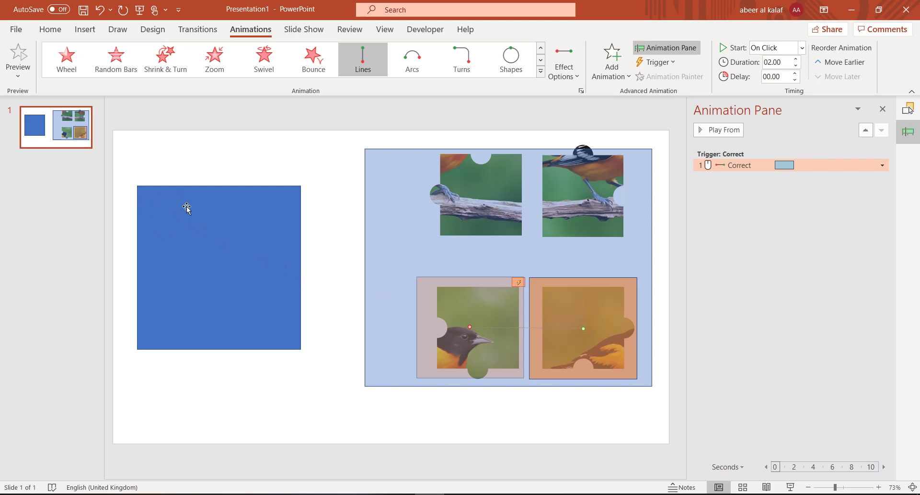
pyautogui.click(612, 76)
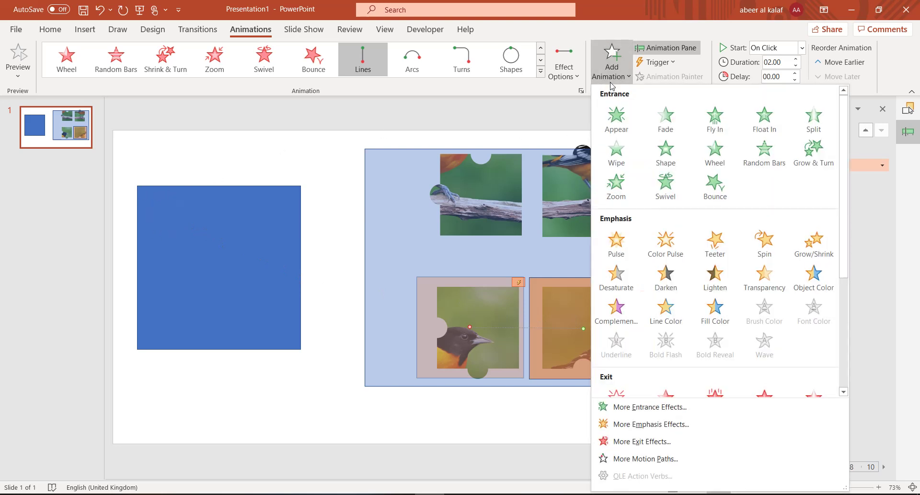
pyautogui.click(863, 288)
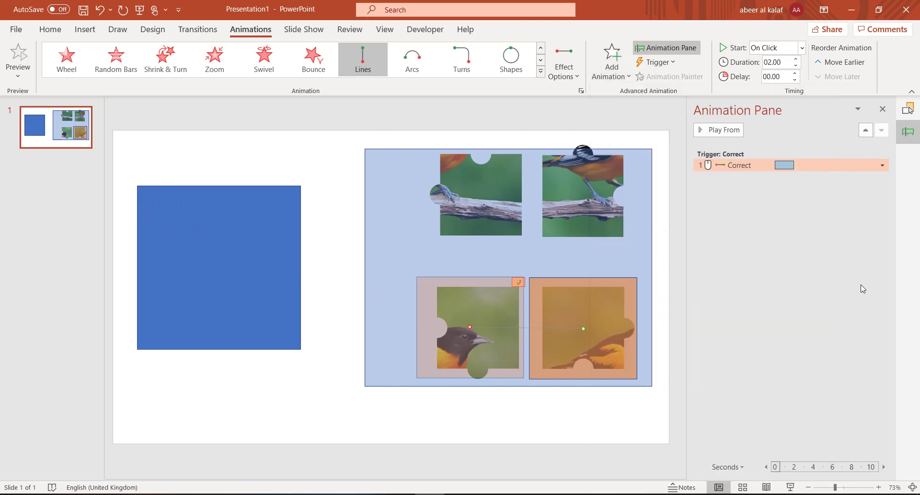
pyautogui.click(908, 108)
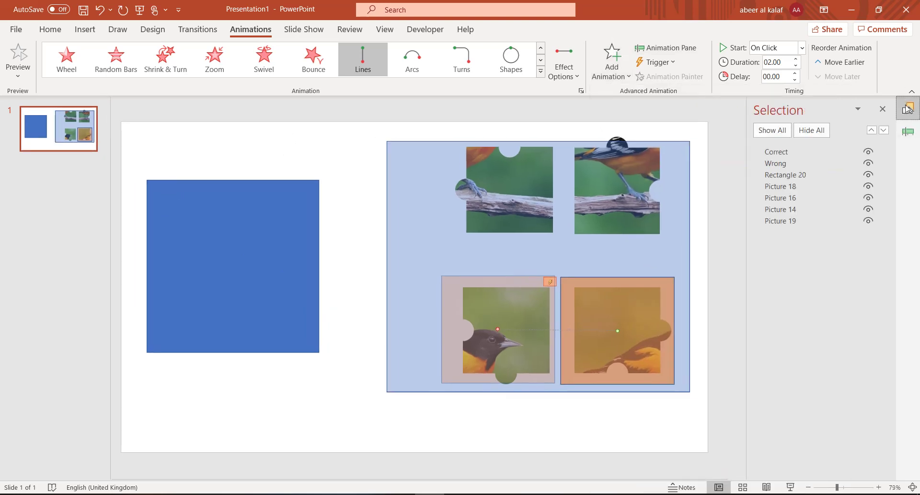
# Give the bottom-right piece, Picture 14, a Lines motion path running left.
pyautogui.click(785, 221)
pyautogui.click(781, 209)
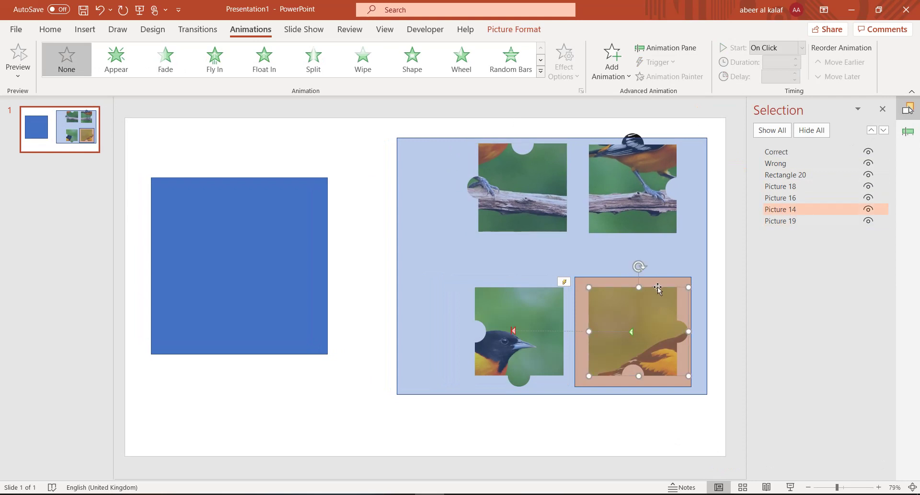
pyautogui.click(612, 61)
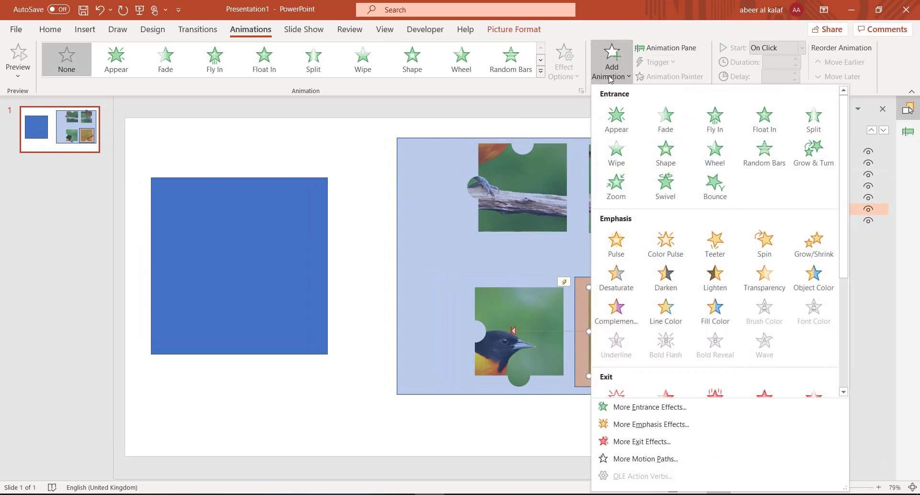
pyautogui.scroll(-5, 791, 306)
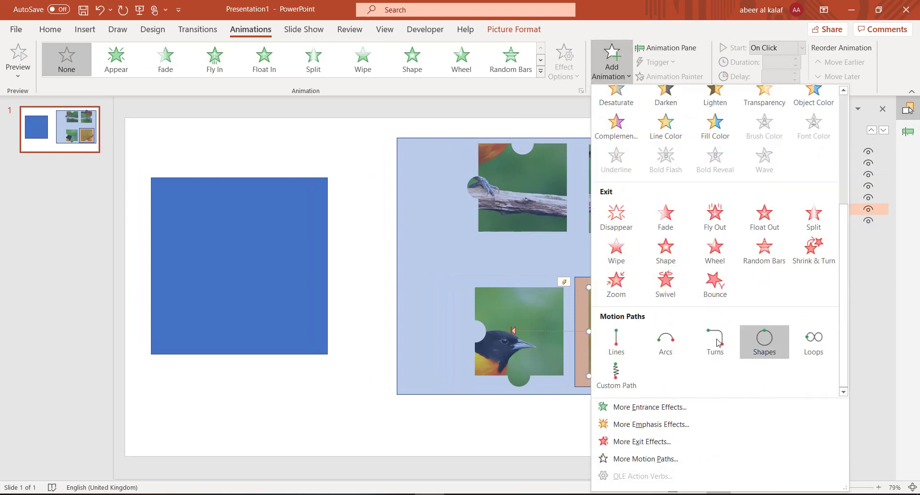
pyautogui.click(631, 335)
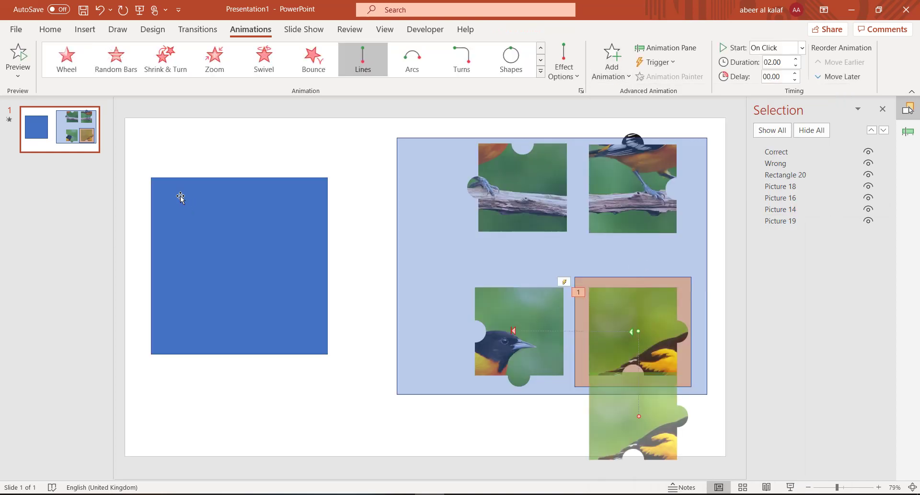
pyautogui.click(556, 74)
pyautogui.click(586, 152)
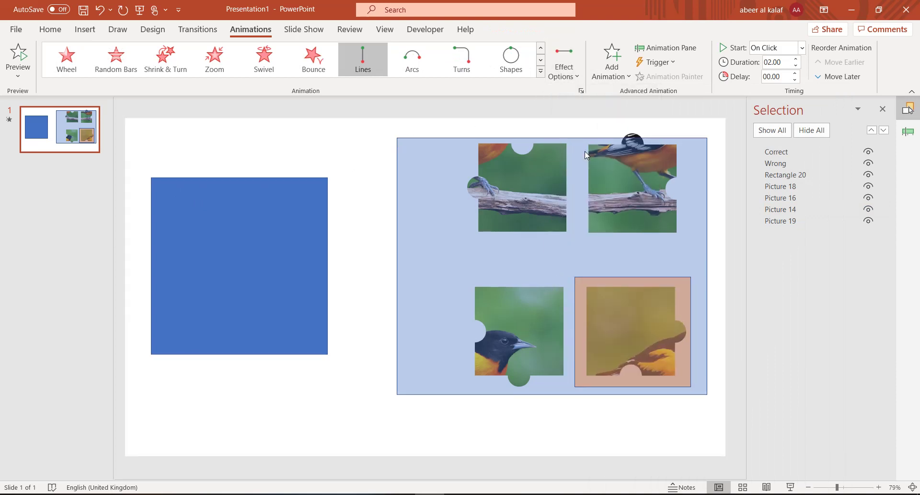
# Trigger it on click of Correct, end its path at the blue square's top-left, and start the slide show.
pyautogui.click(909, 131)
pyautogui.click(671, 62)
pyautogui.moveTo(681, 80)
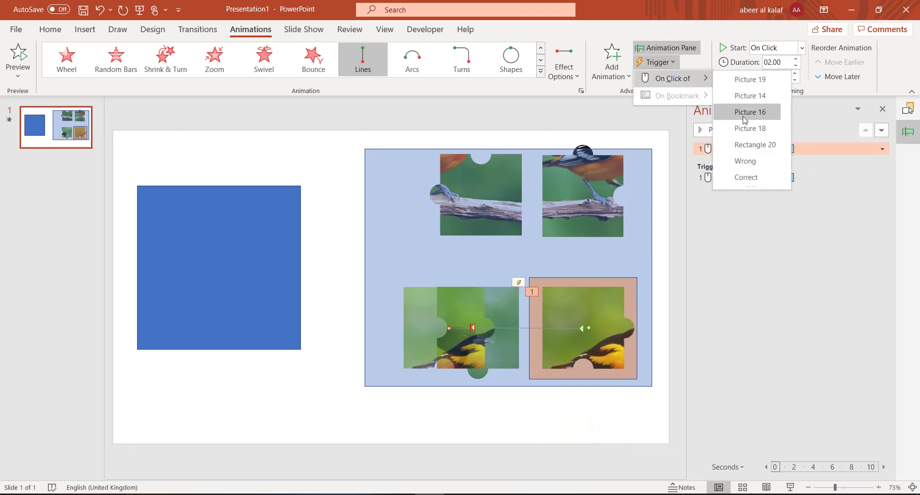
pyautogui.click(747, 177)
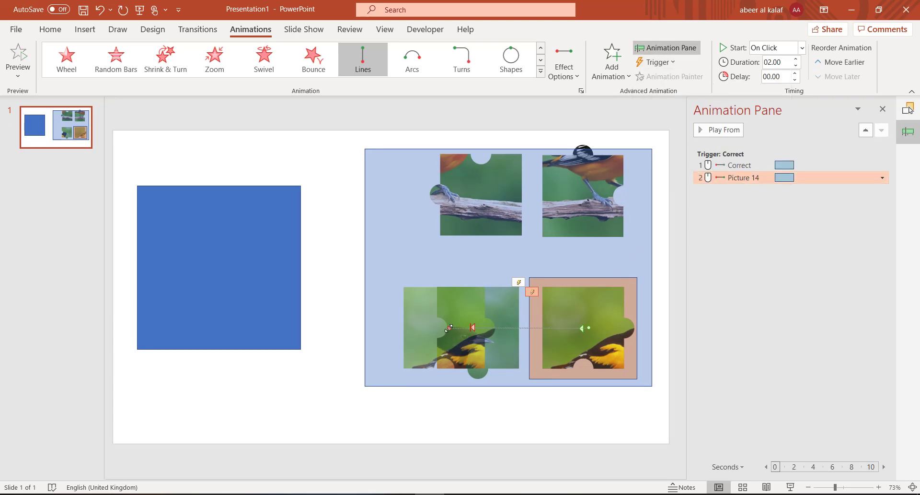
pyautogui.moveTo(446, 325); pyautogui.dragTo(181, 226)
pyautogui.click(791, 487)
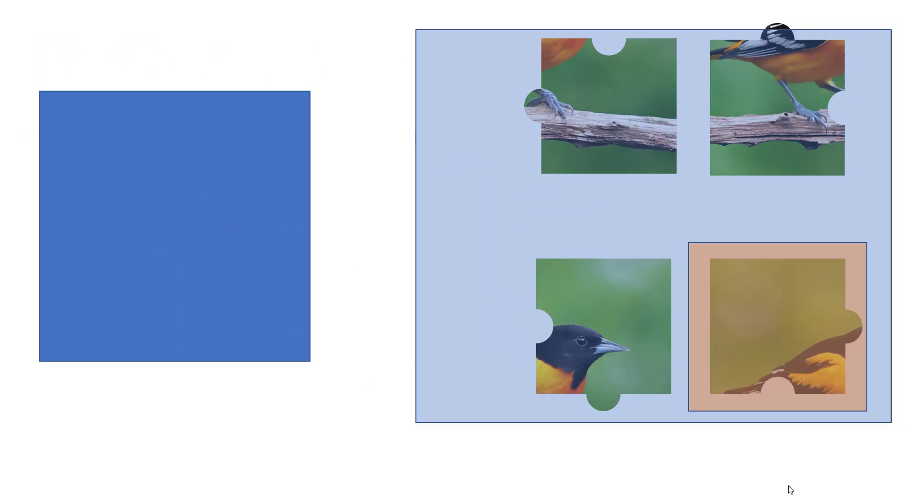
# Test the Correct trigger in a slide show, then return to editing.
pyautogui.click(784, 301)
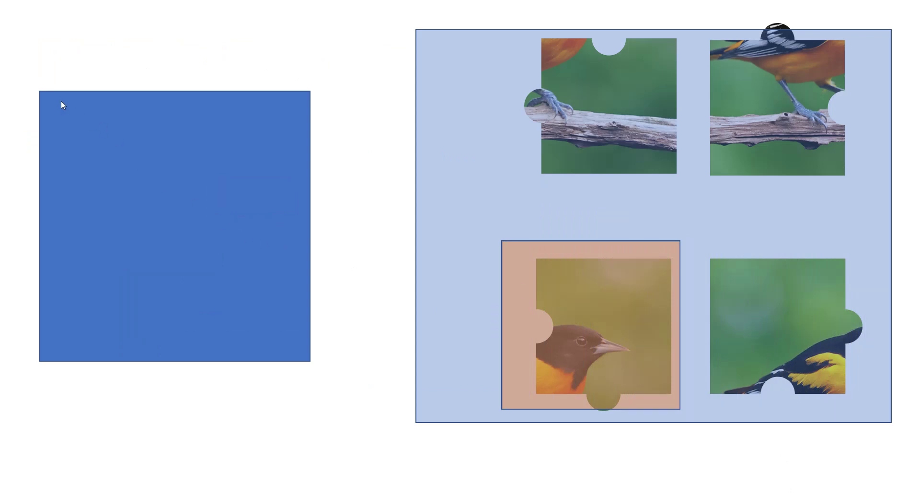
pyautogui.click(359, 203)
pyautogui.click(359, 204)
# Set the animation to start With Previous and run the slide show test again.
pyautogui.click(780, 48)
pyautogui.click(782, 77)
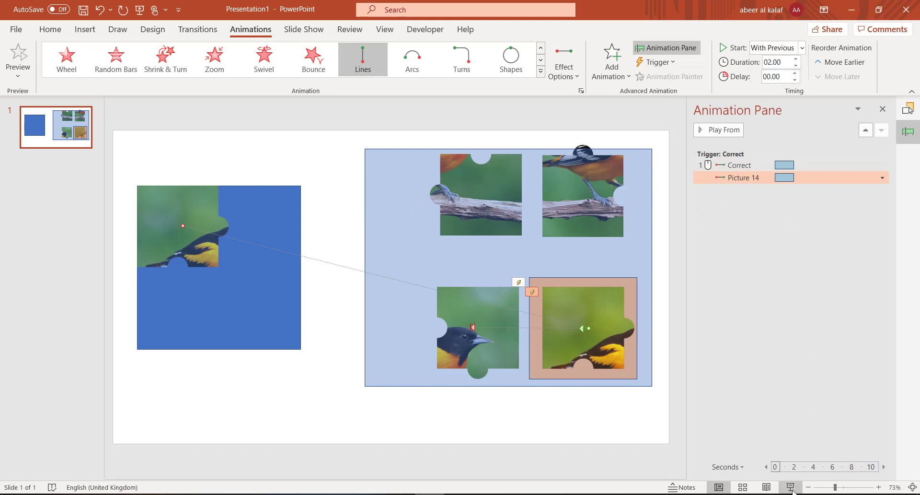
pyautogui.click(790, 487)
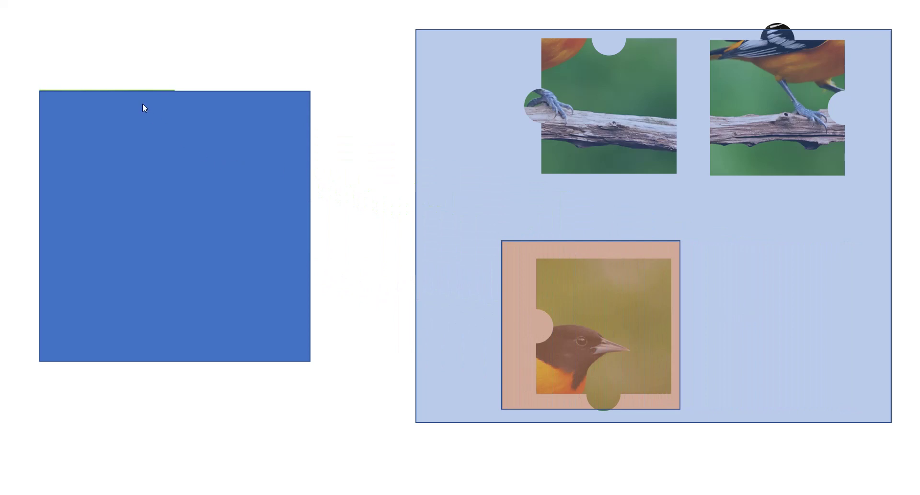
pyautogui.press('Escape')
# Send the blue square one layer backward in the stacking order.
pyautogui.click(240, 203)
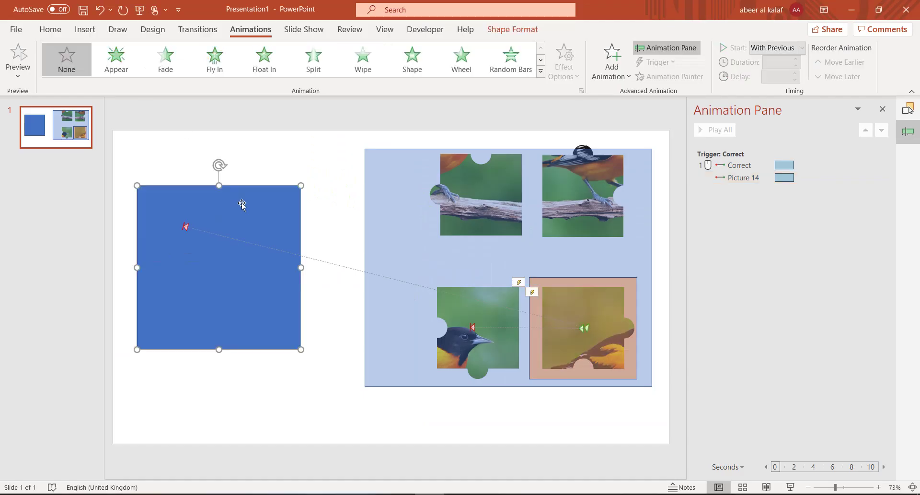
pyautogui.click(514, 30)
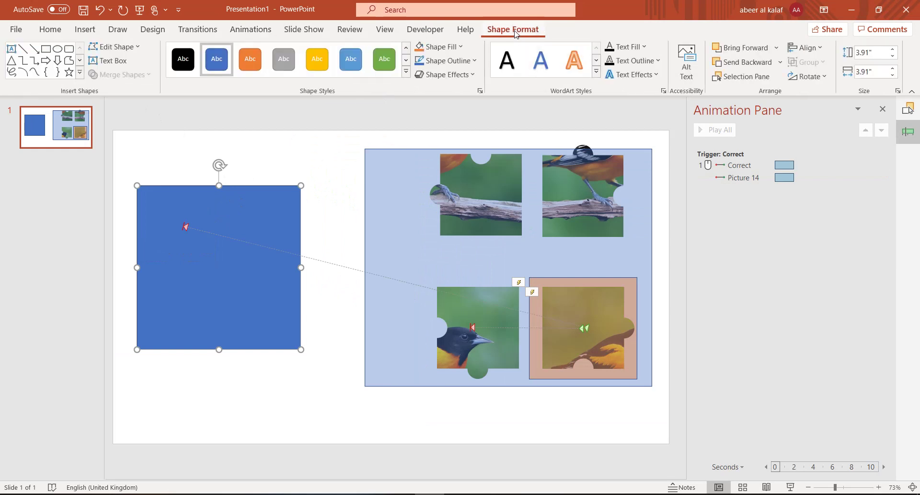
pyautogui.click(751, 65)
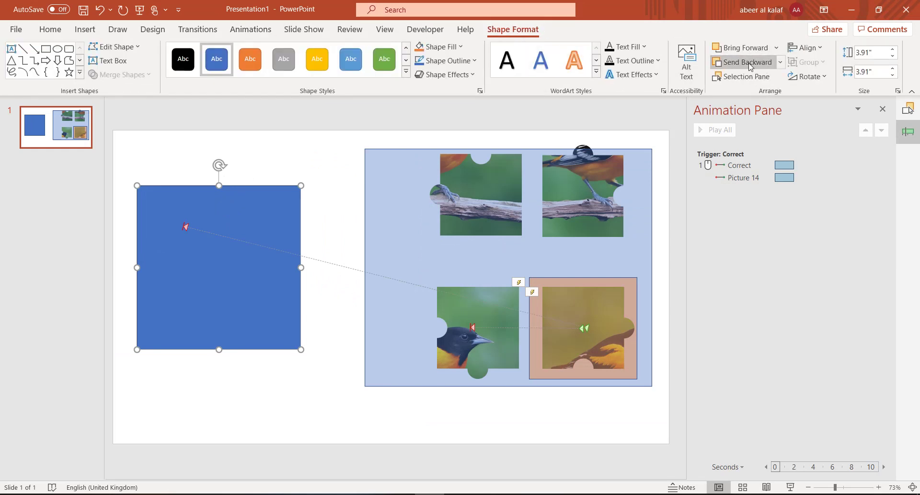
pyautogui.click(743, 76)
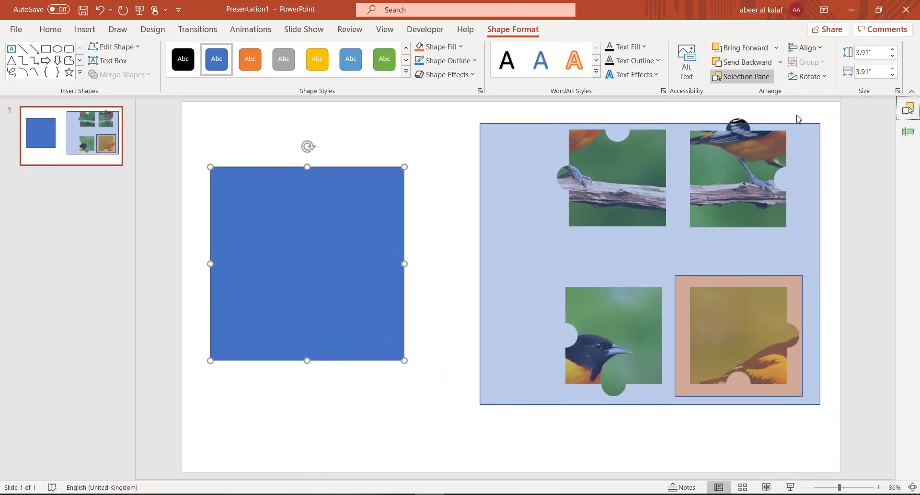
# Select Rectangle 20, the blue square, in the Selection Pane and launch the slide show.
pyautogui.click(908, 109)
pyautogui.click(813, 221)
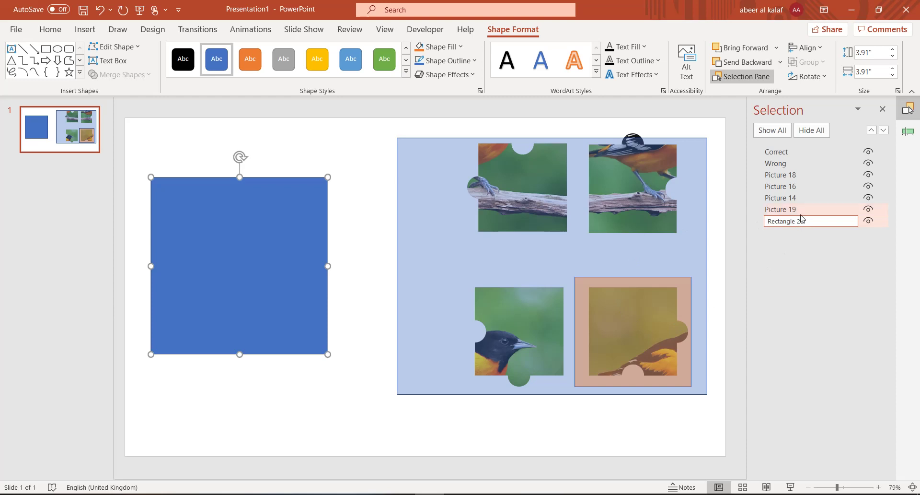
pyautogui.click(801, 214)
pyautogui.click(788, 221)
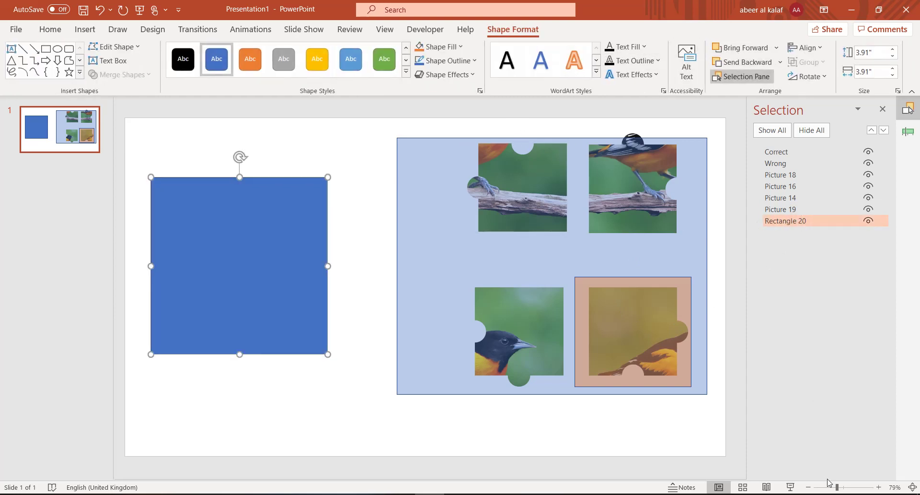
pyautogui.click(791, 486)
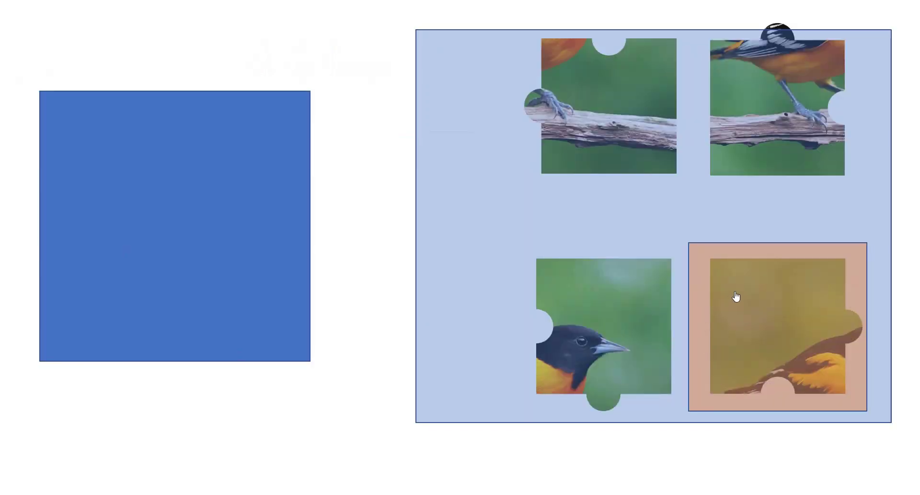
# Click Correct in the show, exit, and preview Picture 14's motion path in the Animation Pane.
pyautogui.click(736, 297)
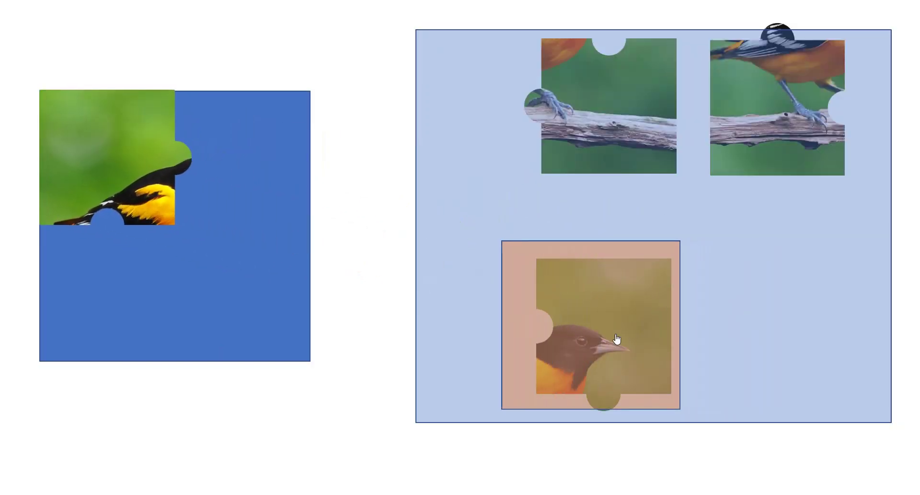
pyautogui.press('Escape')
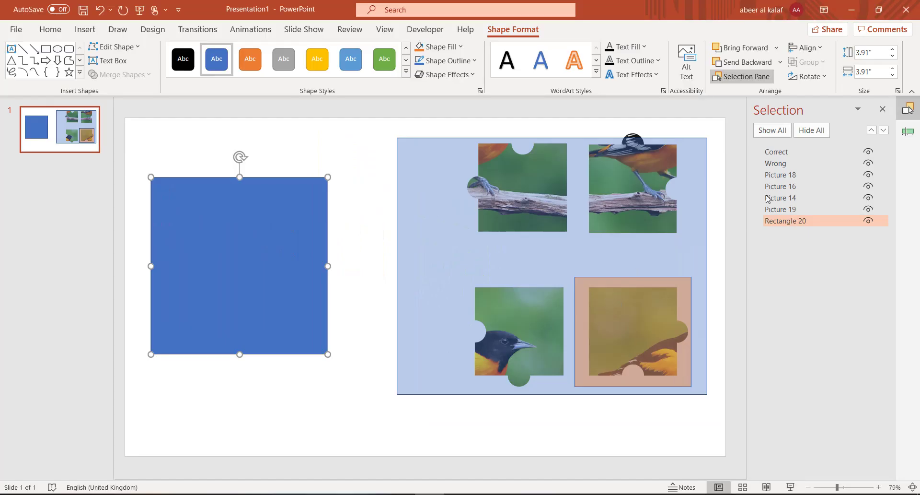
pyautogui.click(908, 131)
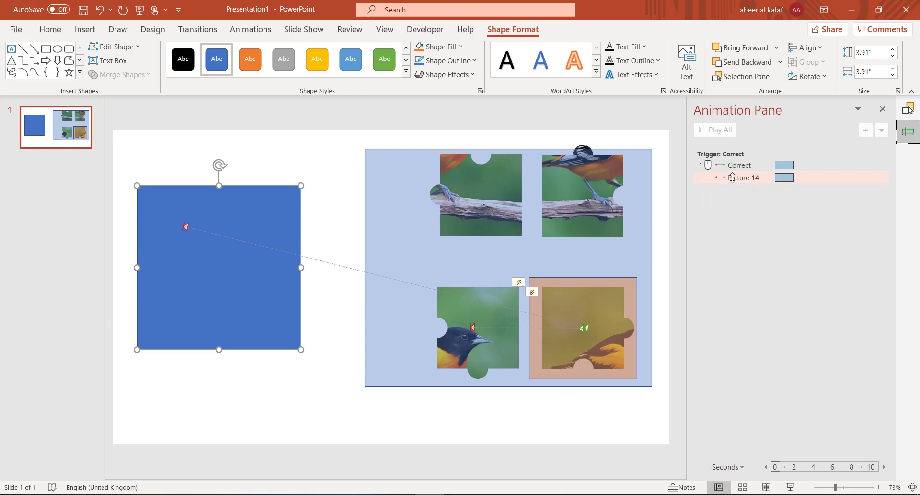
pyautogui.click(732, 178)
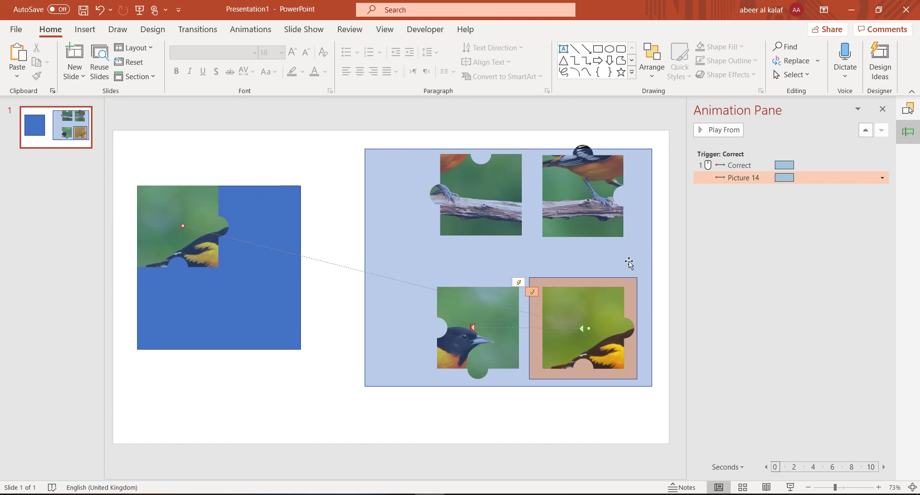
pyautogui.click(908, 109)
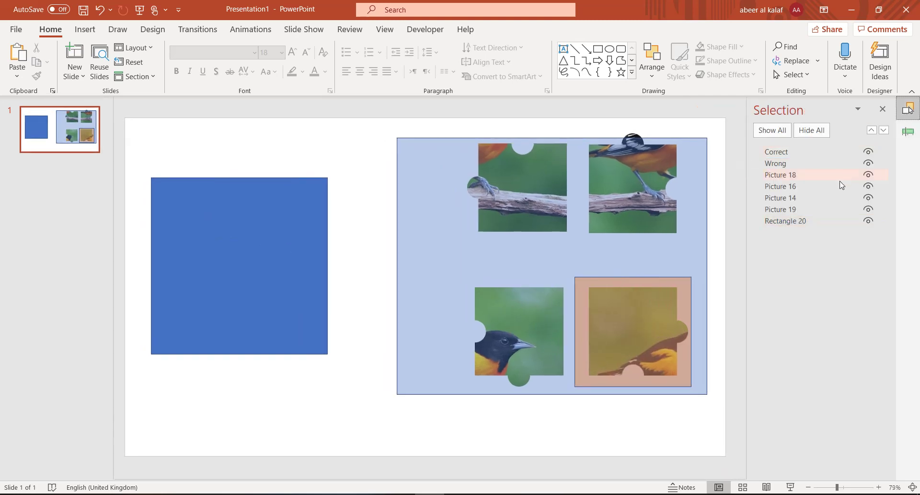
# Give Picture 16, the bottom-left bird-head piece, a Lines motion path.
pyautogui.click(795, 210)
pyautogui.click(796, 198)
pyautogui.click(795, 187)
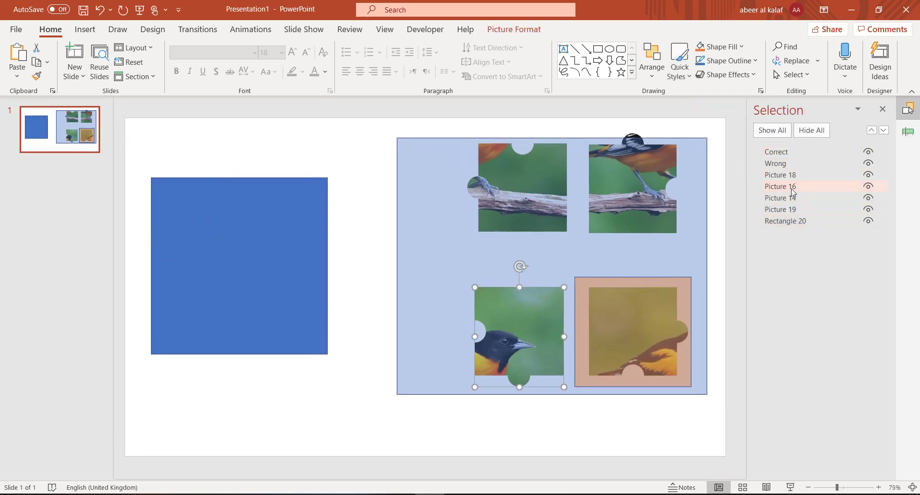
pyautogui.click(908, 131)
pyautogui.click(909, 139)
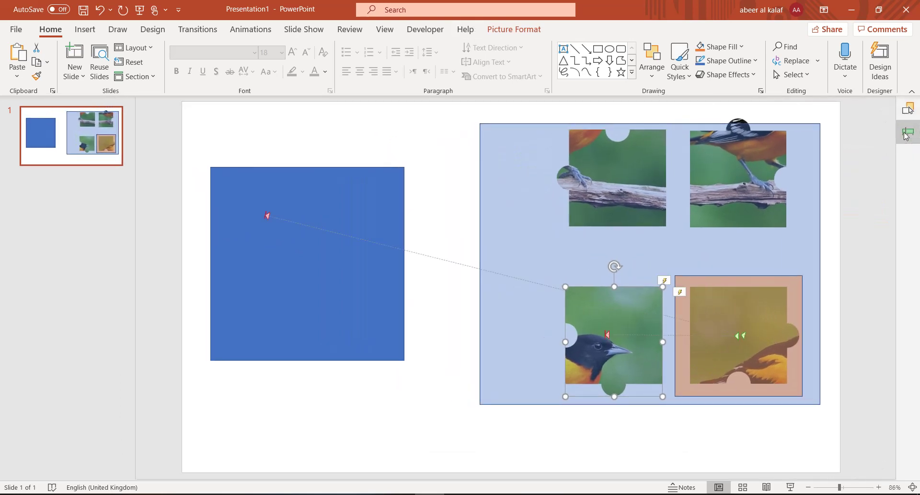
pyautogui.click(263, 29)
pyautogui.click(612, 63)
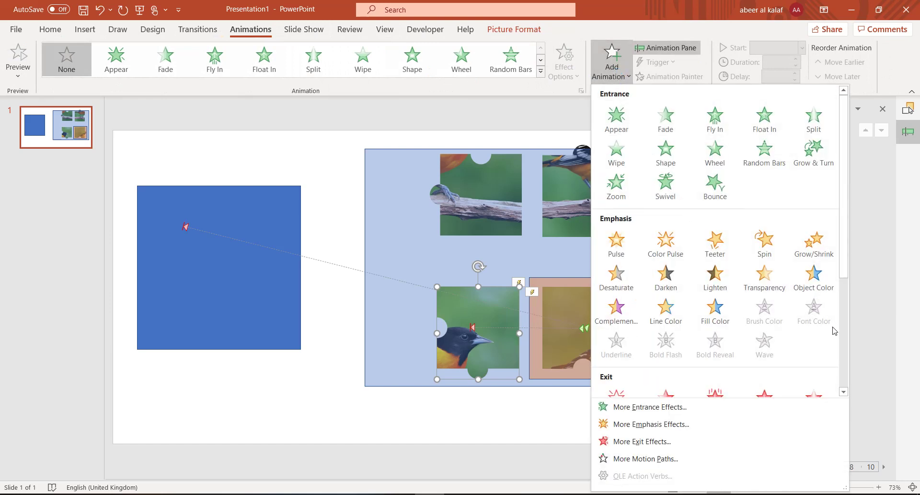
pyautogui.scroll(-5, 833, 331)
pyautogui.click(616, 344)
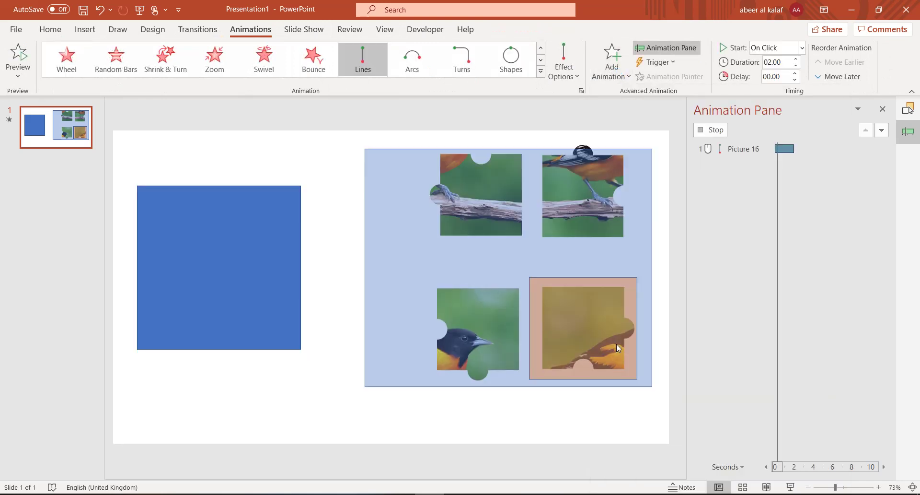
pyautogui.click(613, 72)
pyautogui.click(610, 65)
# Point Picture 16's path left, trigger it on Correct, and end it at the square's top-right.
pyautogui.click(575, 65)
pyautogui.click(586, 145)
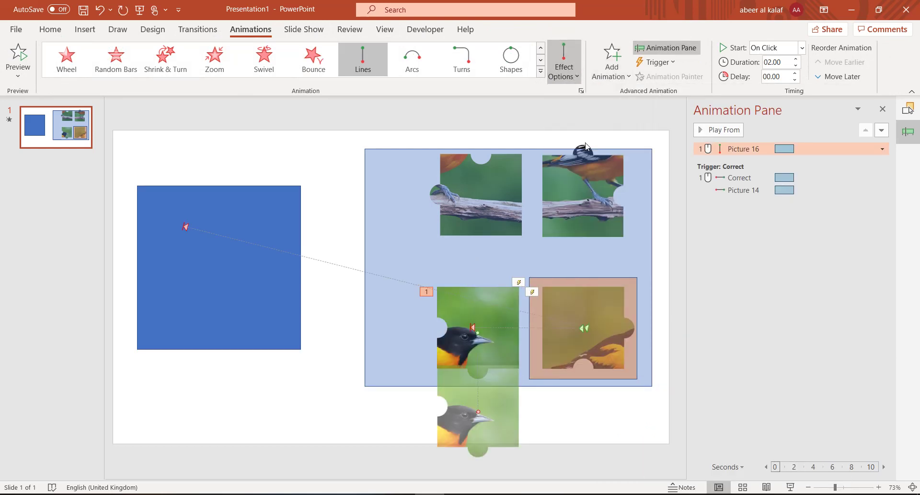
pyautogui.click(657, 62)
pyautogui.moveTo(681, 78)
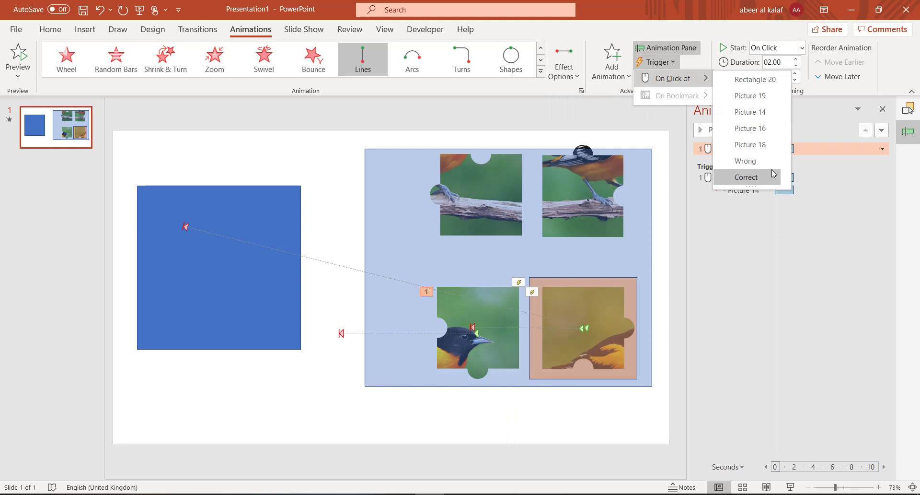
pyautogui.click(747, 177)
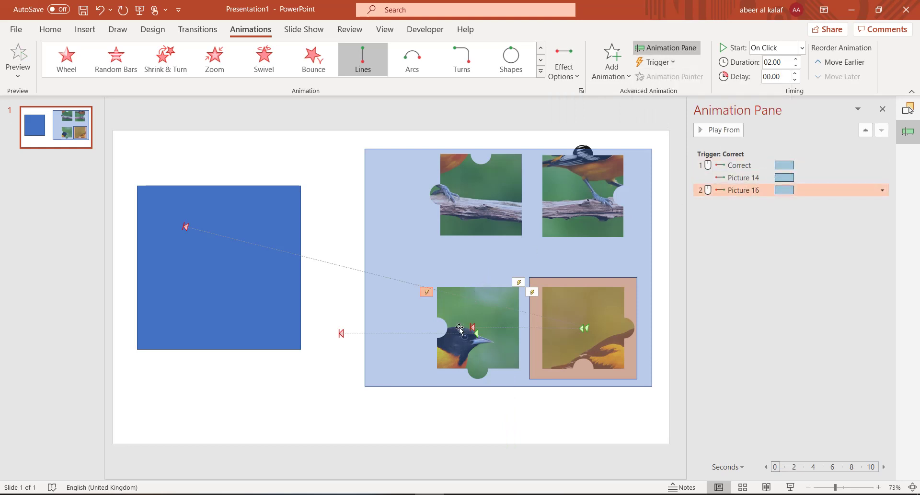
pyautogui.click(750, 192)
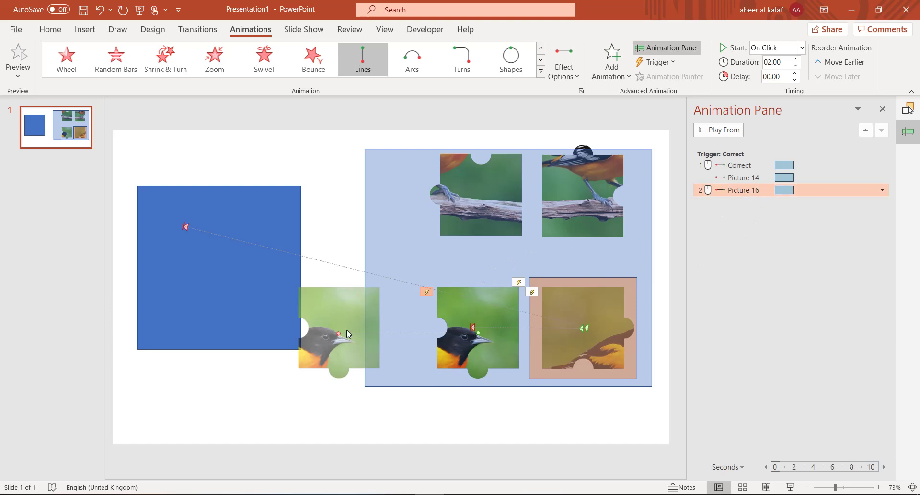
pyautogui.moveTo(338, 331); pyautogui.dragTo(260, 230)
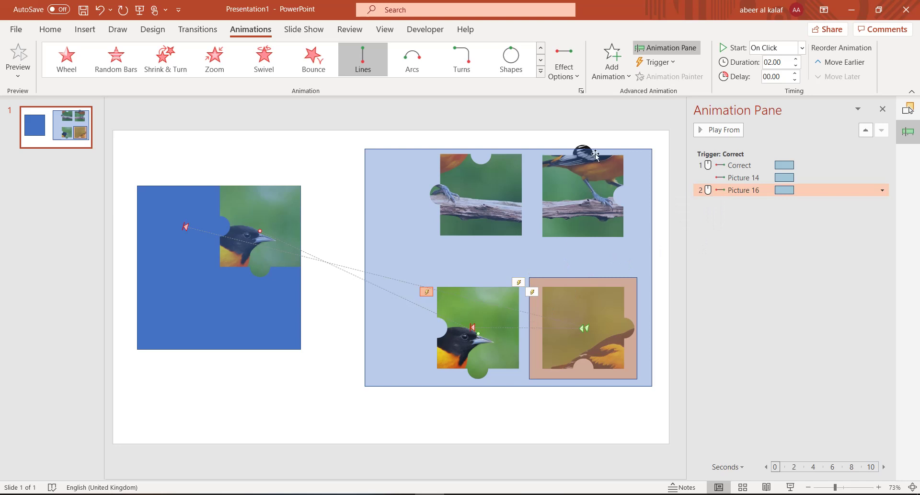
pyautogui.click(628, 280)
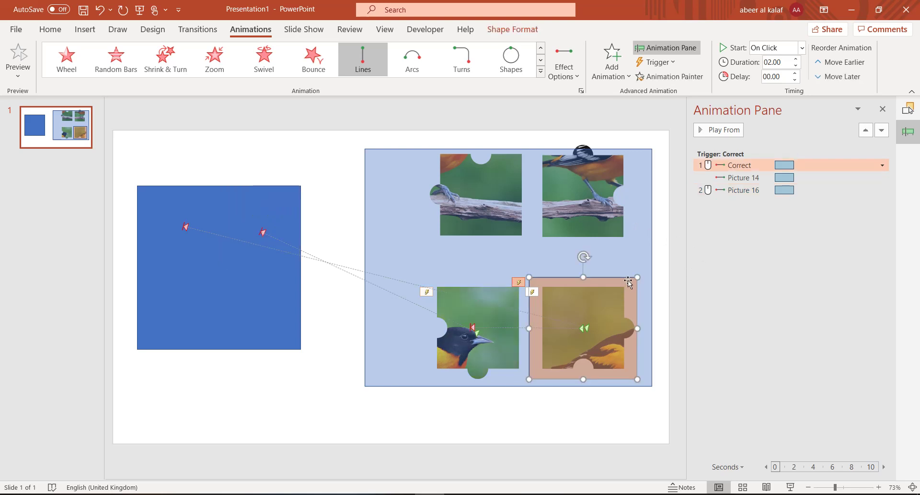
# Give Correct a second upward Lines path triggered by Correct, and reposition its end points.
pyautogui.click(612, 60)
pyautogui.scroll(-5, 842, 262)
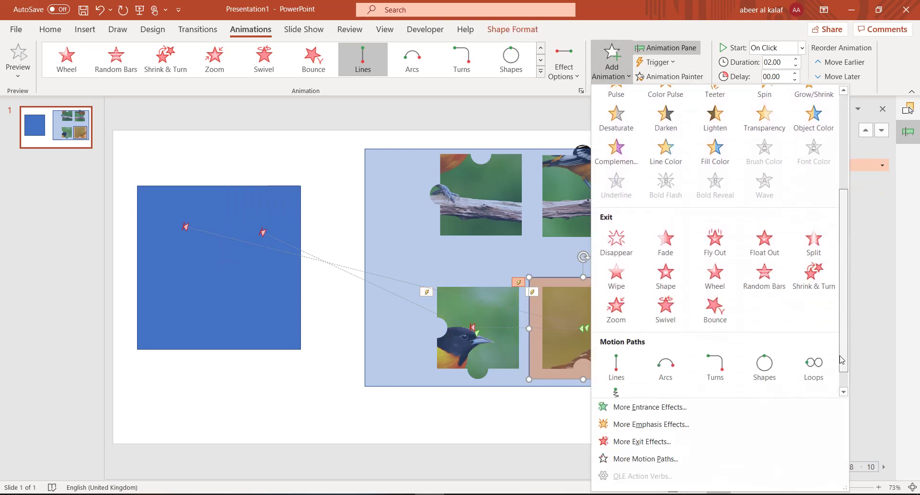
pyautogui.click(608, 346)
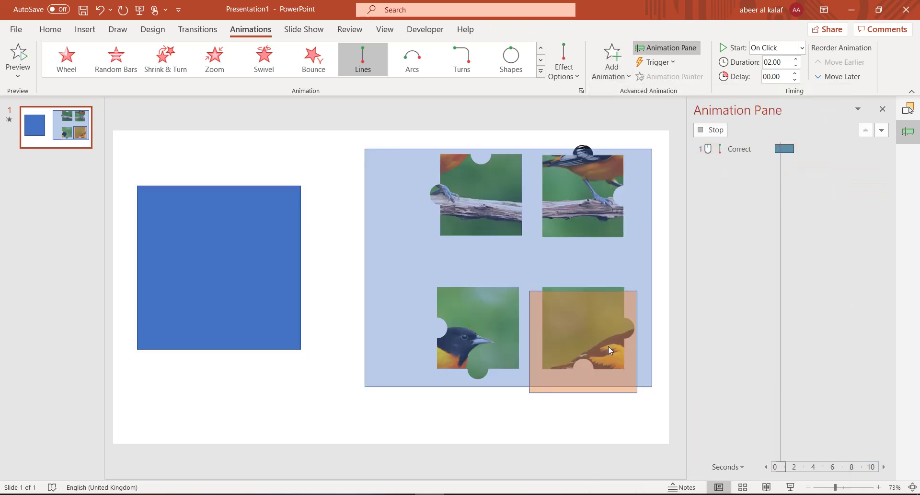
pyautogui.click(564, 69)
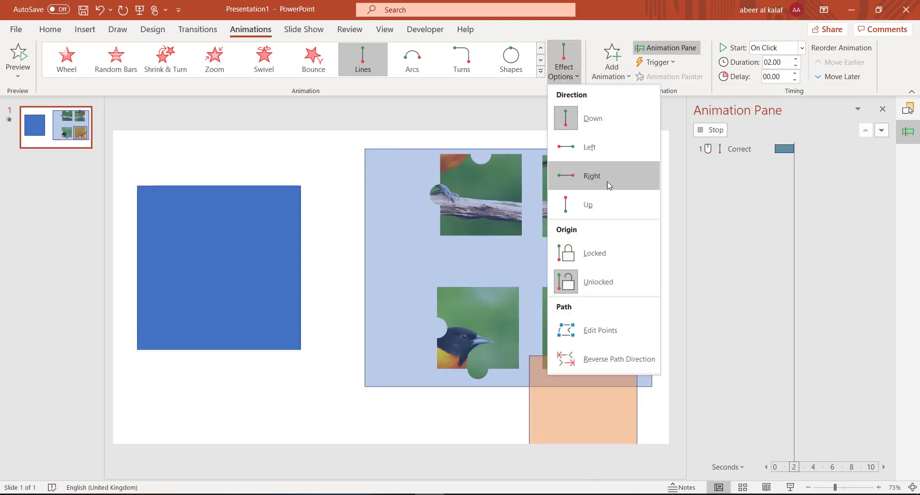
pyautogui.click(604, 197)
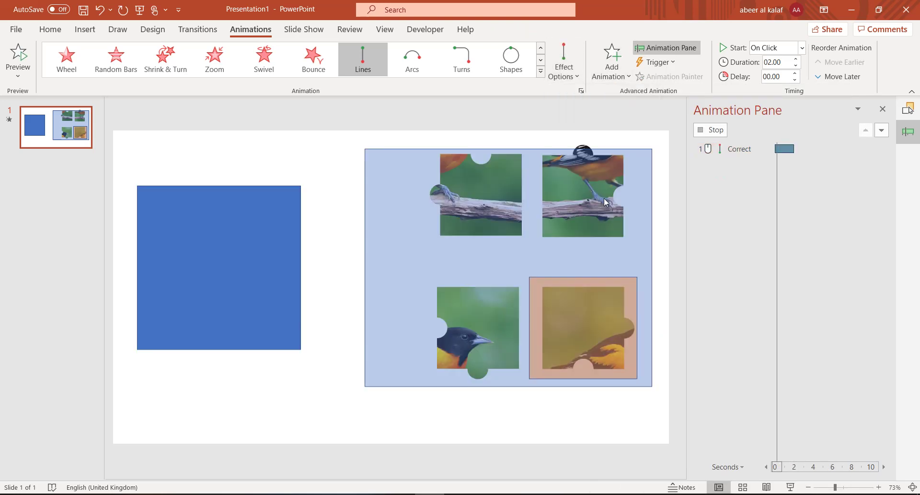
pyautogui.click(655, 62)
pyautogui.moveTo(672, 78)
pyautogui.click(763, 175)
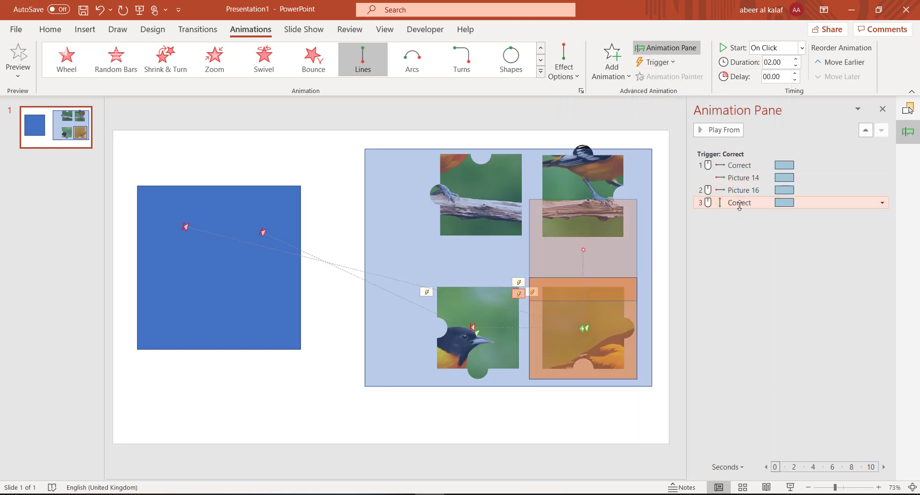
pyautogui.moveTo(583, 250); pyautogui.dragTo(583, 194)
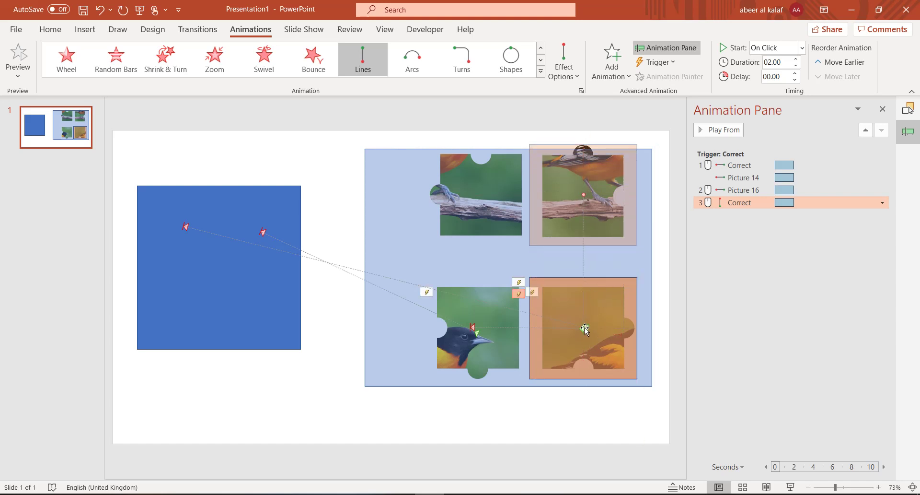
pyautogui.moveTo(575, 327); pyautogui.dragTo(470, 327)
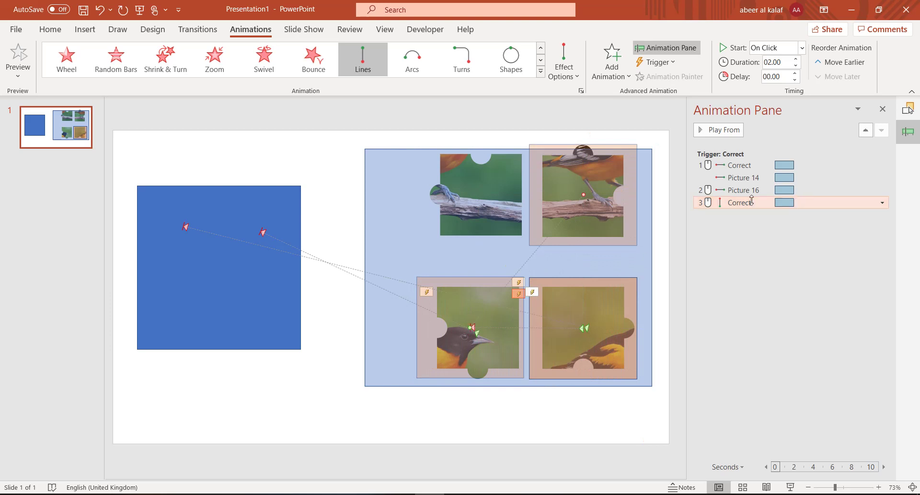
# Move the second Correct animation above Picture 16's, set Picture 16 to Start With Previous, and test.
pyautogui.moveTo(756, 192); pyautogui.dragTo(755, 189)
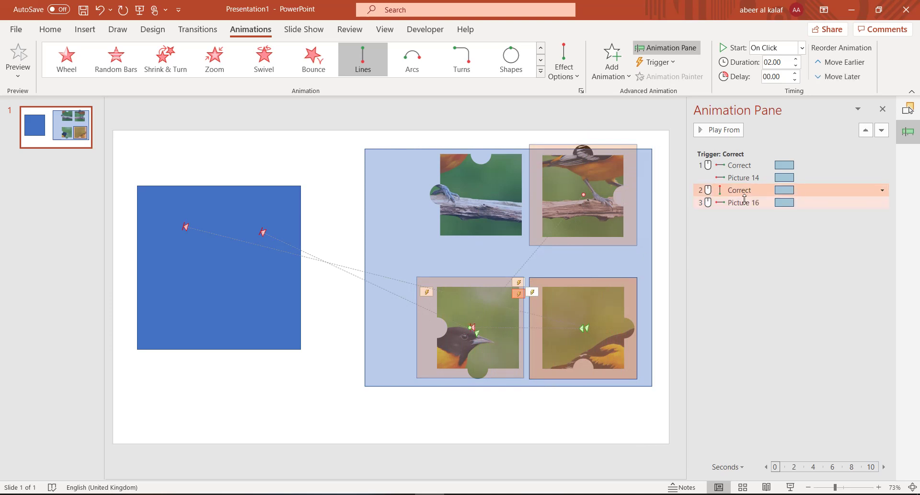
pyautogui.rightClick(747, 203)
pyautogui.click(809, 230)
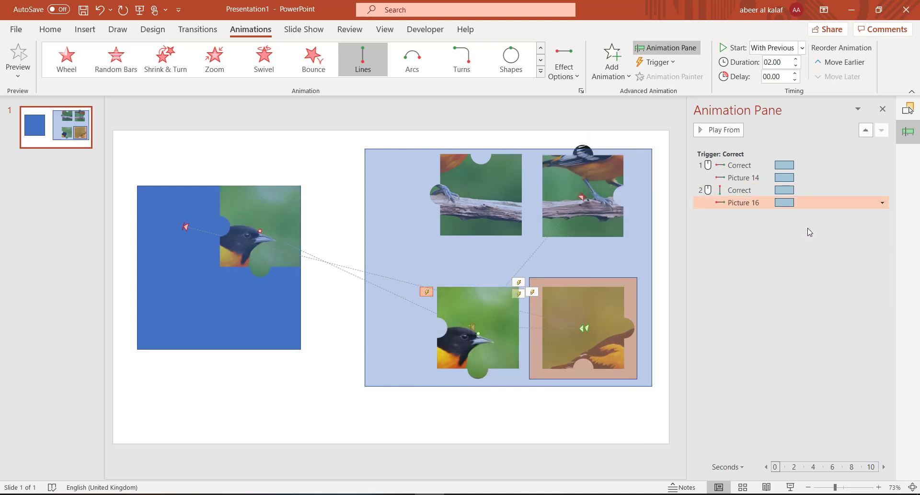
pyautogui.click(789, 487)
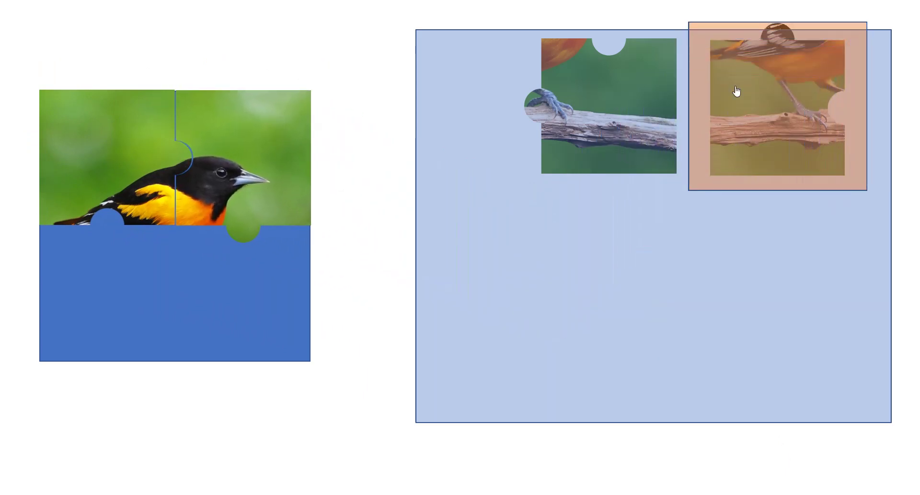
# End the test show and select the tan Correct overlay.
pyautogui.press('Escape')
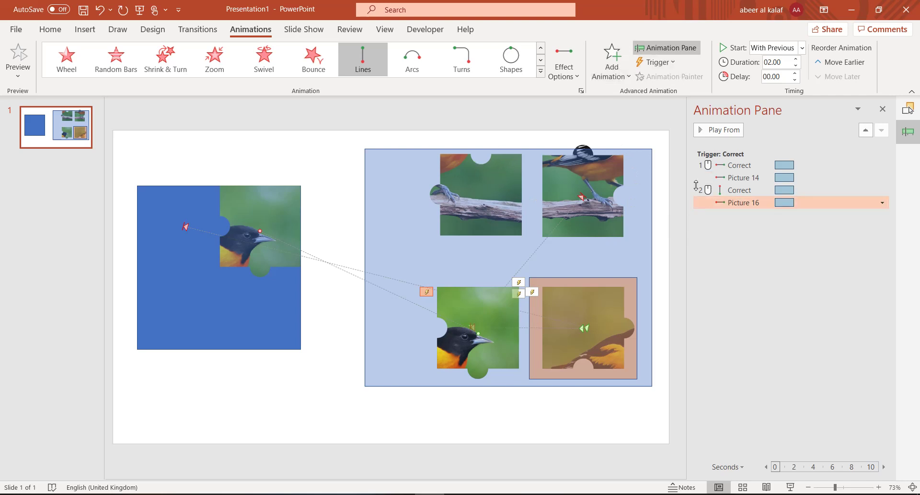
pyautogui.click(623, 280)
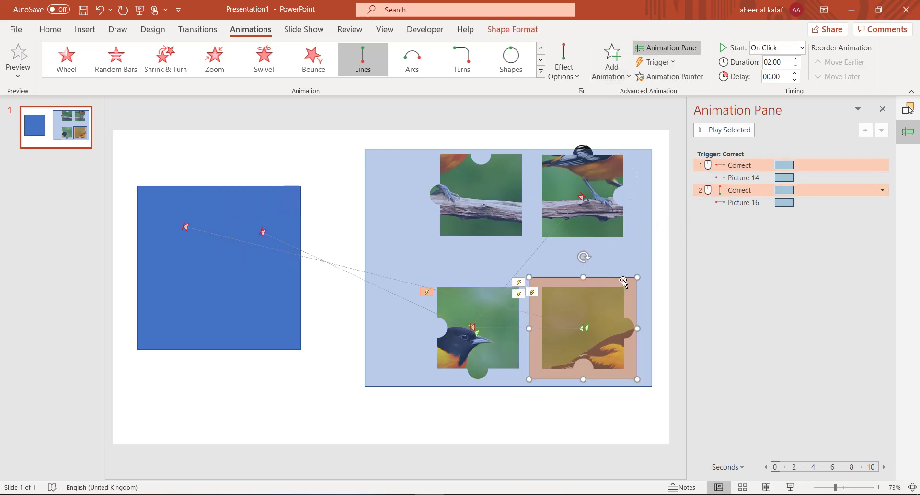
# Add a third leftward Lines path to Correct, triggered by Correct, ending over the top-left piece.
pyautogui.click(618, 75)
pyautogui.scroll(-5, 840, 304)
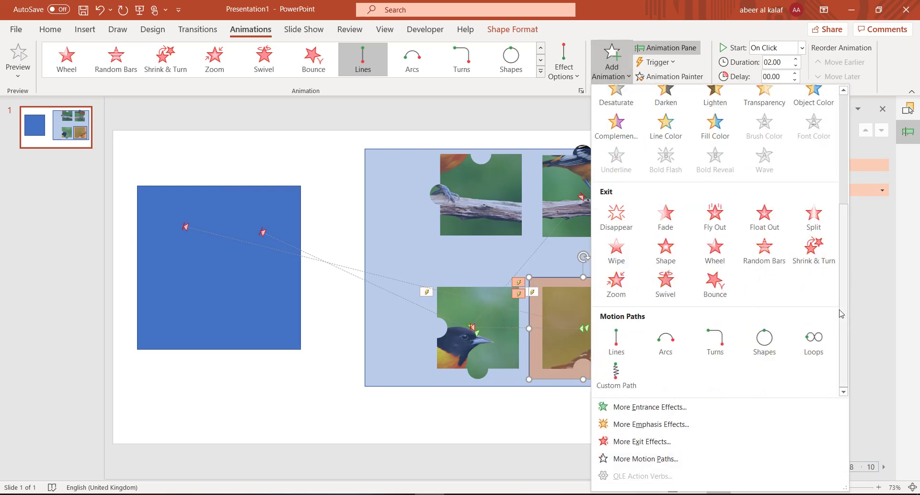
pyautogui.click(617, 342)
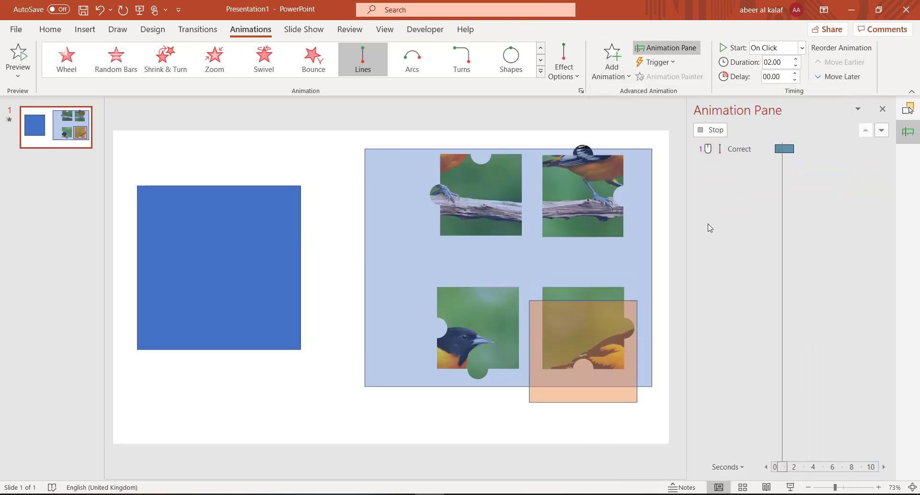
pyautogui.click(565, 72)
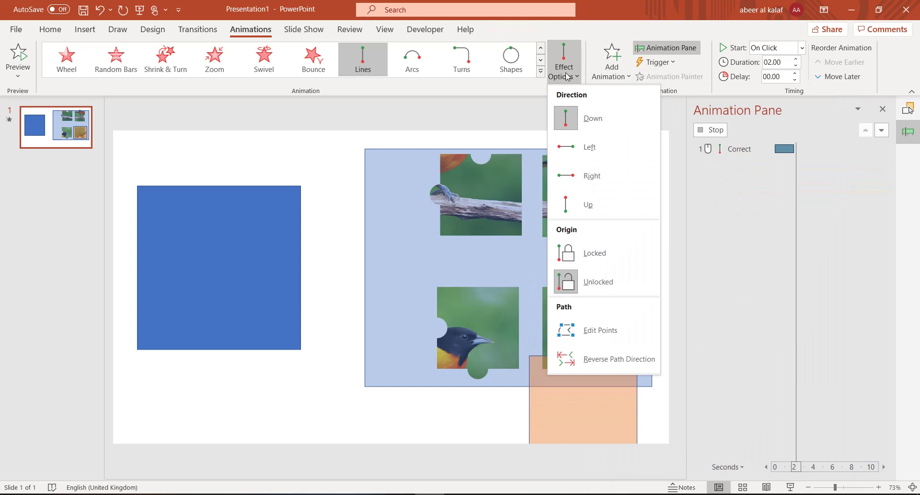
pyautogui.click(595, 147)
pyautogui.click(656, 62)
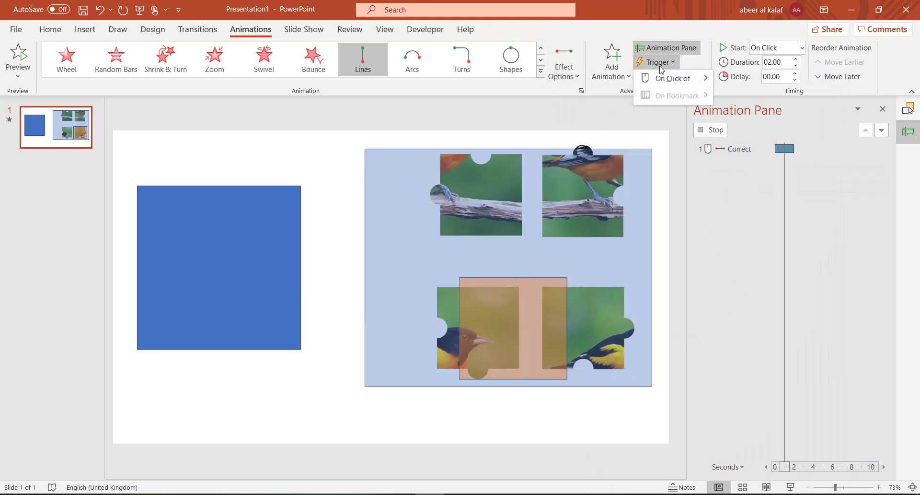
pyautogui.moveTo(673, 78)
pyautogui.click(756, 177)
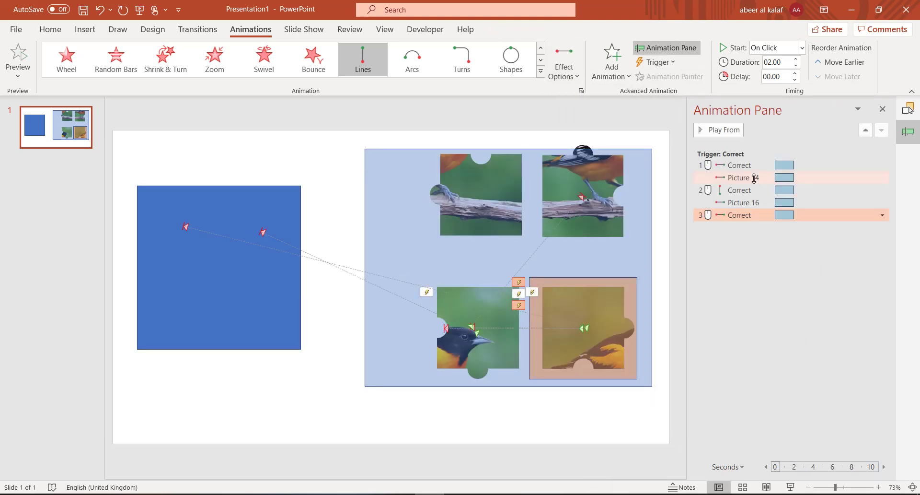
pyautogui.click(726, 219)
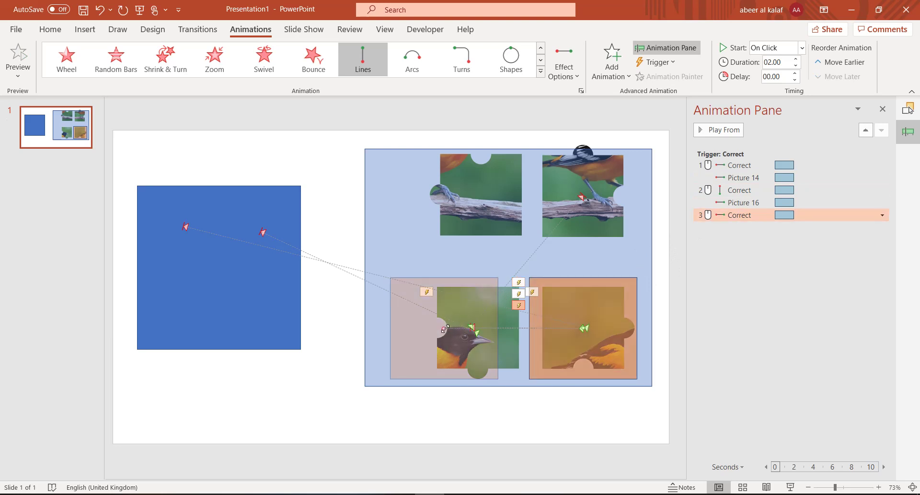
pyautogui.moveTo(444, 326); pyautogui.dragTo(478, 198)
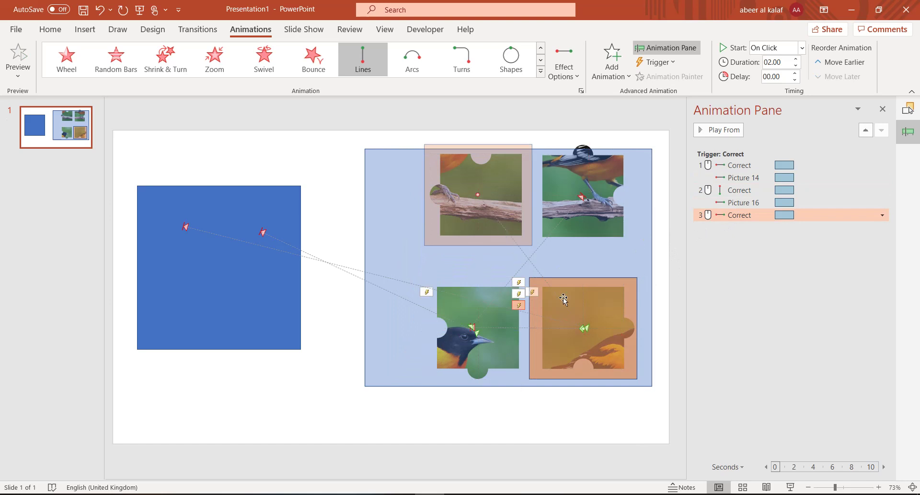
pyautogui.moveTo(584, 328); pyautogui.dragTo(590, 196)
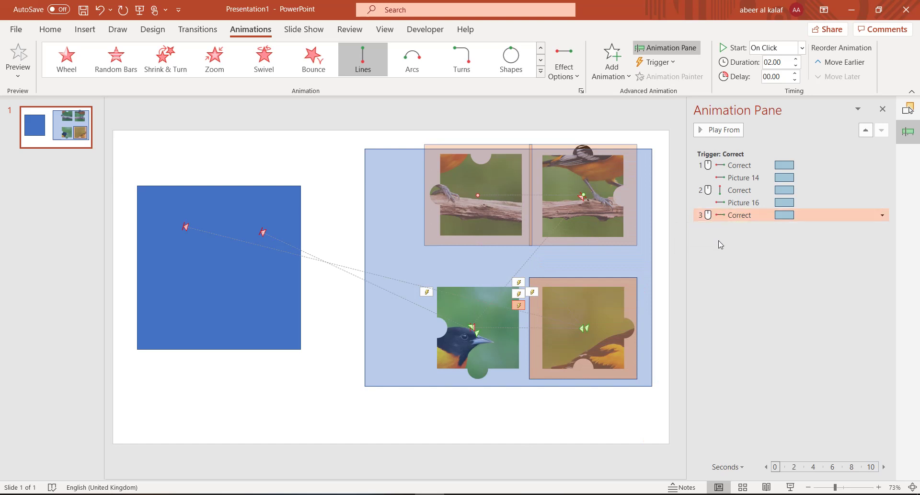
pyautogui.click(908, 107)
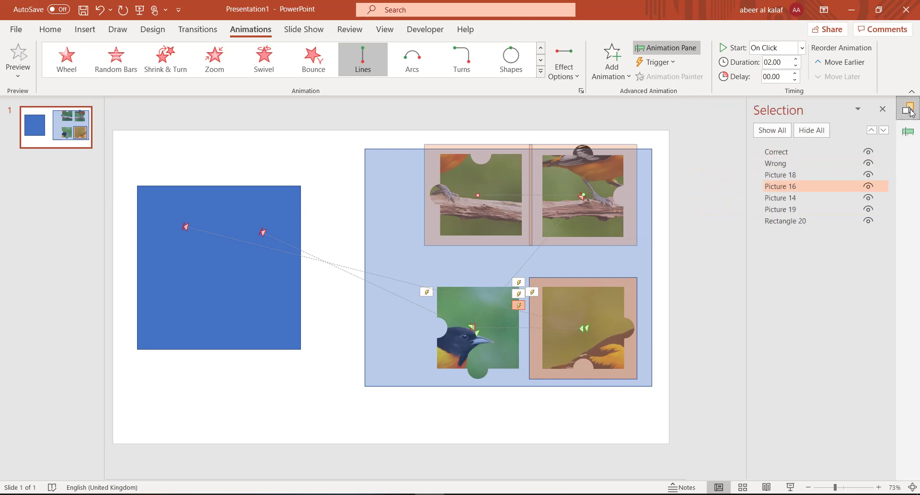
# Give Picture 18, the top-right piece, a leftward Lines motion path.
pyautogui.click(781, 198)
pyautogui.click(782, 186)
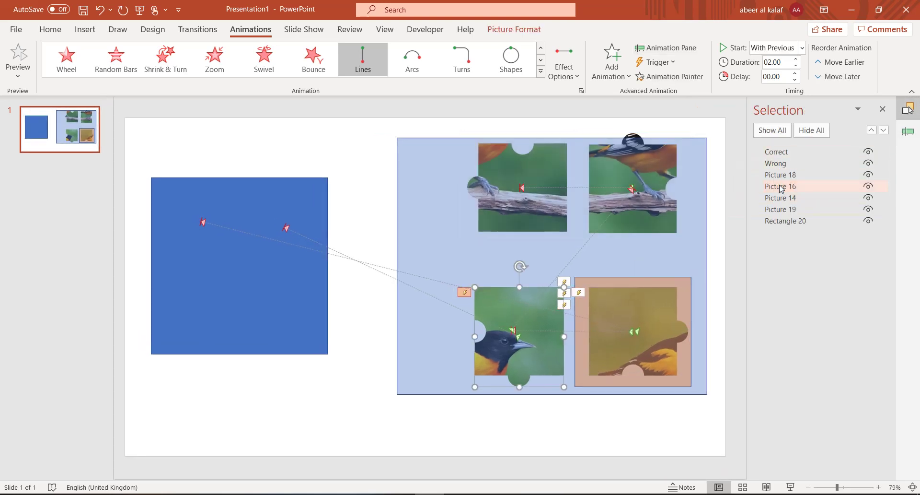
pyautogui.click(781, 175)
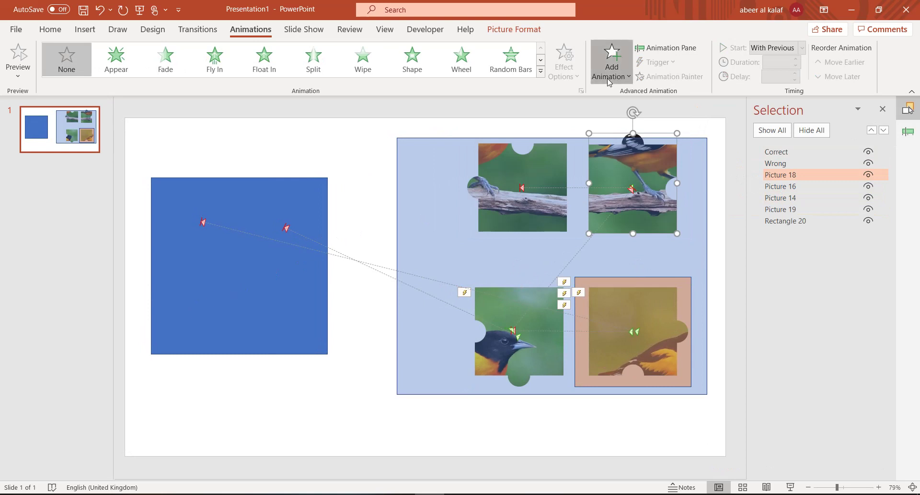
pyautogui.click(612, 62)
pyautogui.scroll(-5, 844, 291)
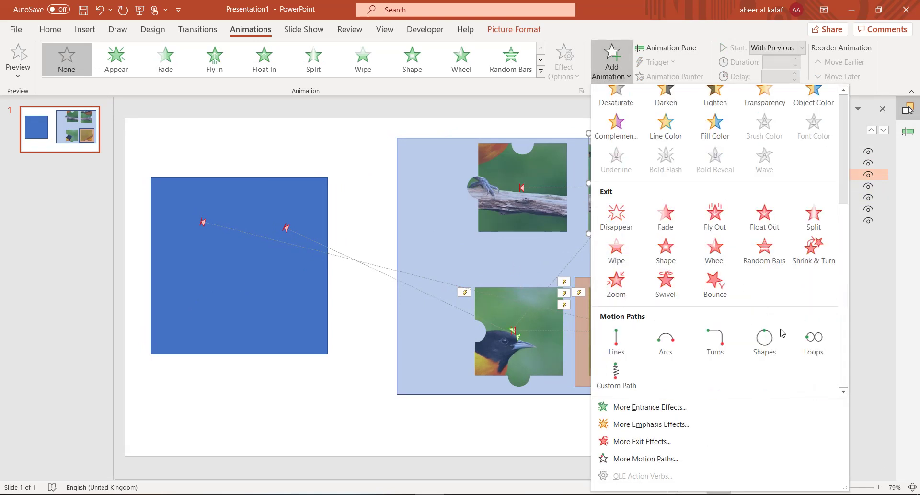
pyautogui.click(616, 341)
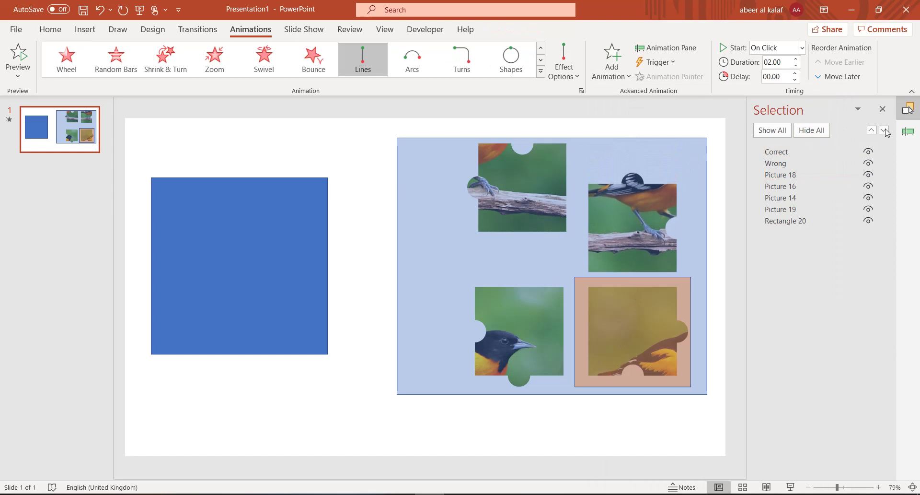
pyautogui.click(575, 78)
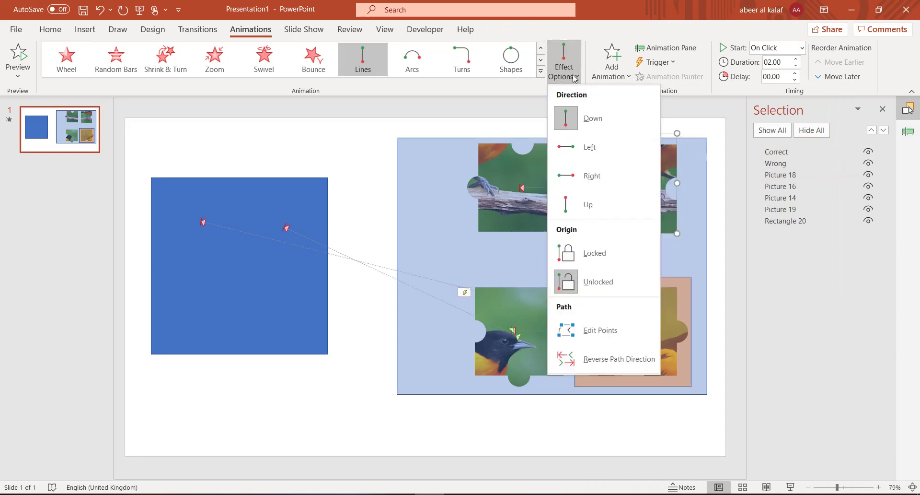
pyautogui.click(593, 143)
# Trigger Picture 18's path on Correct, end it in the square's lower-left, and set Start With Previous.
pyautogui.click(904, 133)
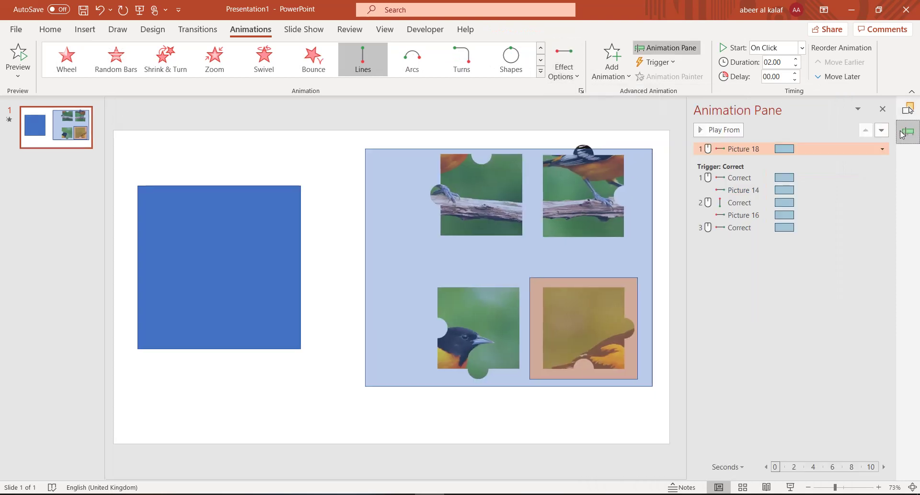
pyautogui.click(670, 62)
pyautogui.moveTo(678, 77)
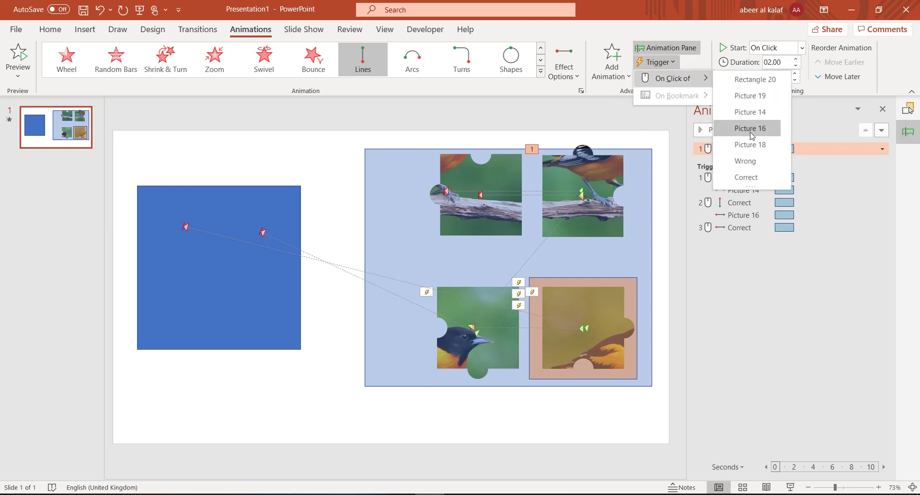
pyautogui.click(755, 172)
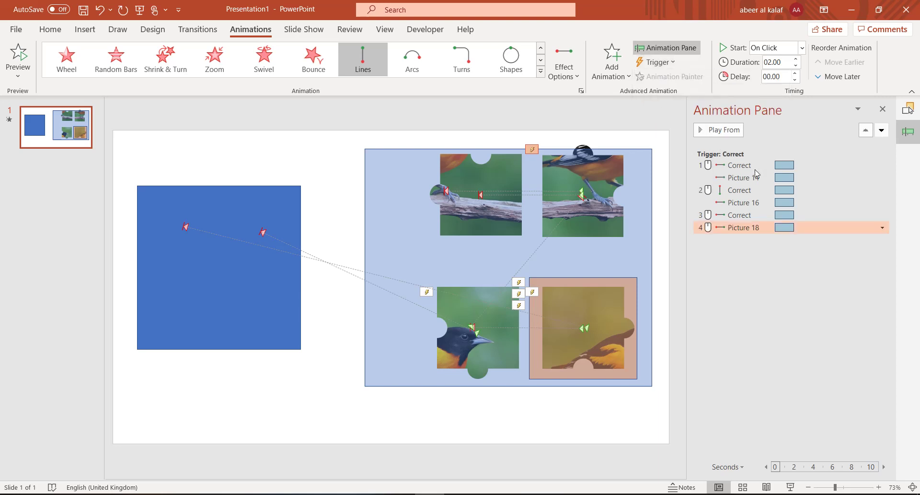
pyautogui.click(736, 227)
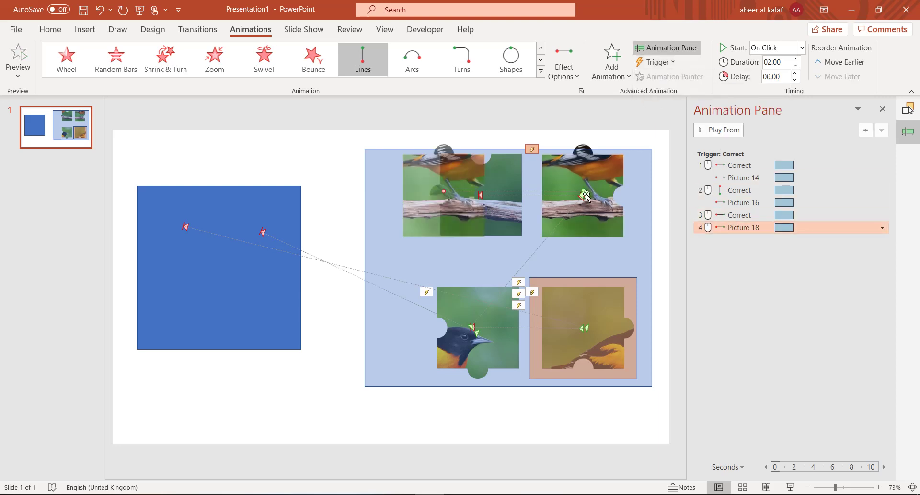
pyautogui.moveTo(444, 192); pyautogui.dragTo(178, 303)
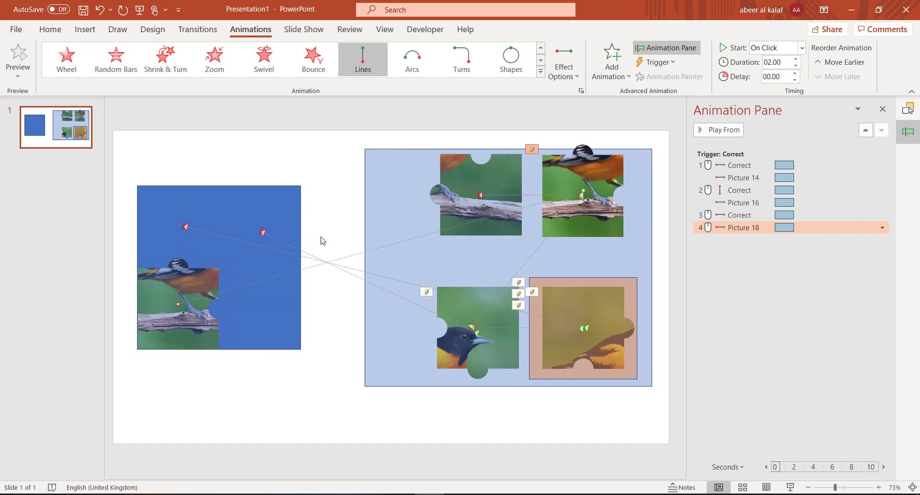
pyautogui.click(882, 227)
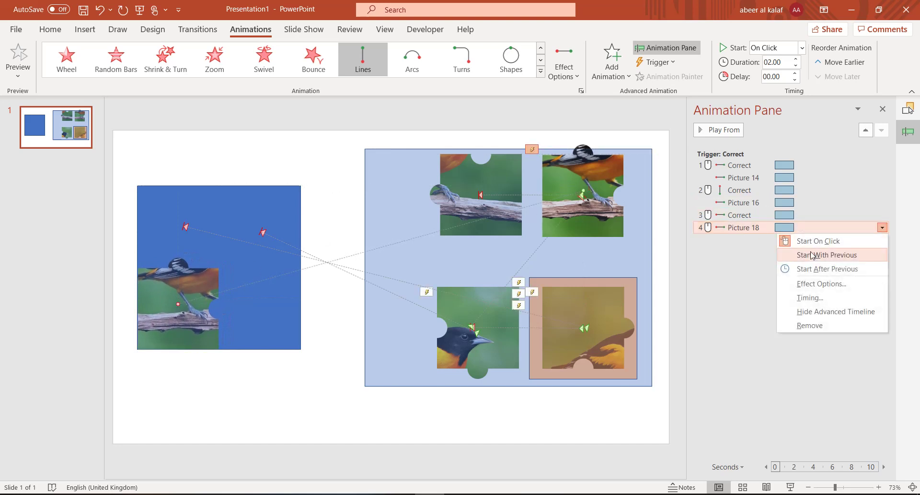
pyautogui.click(813, 255)
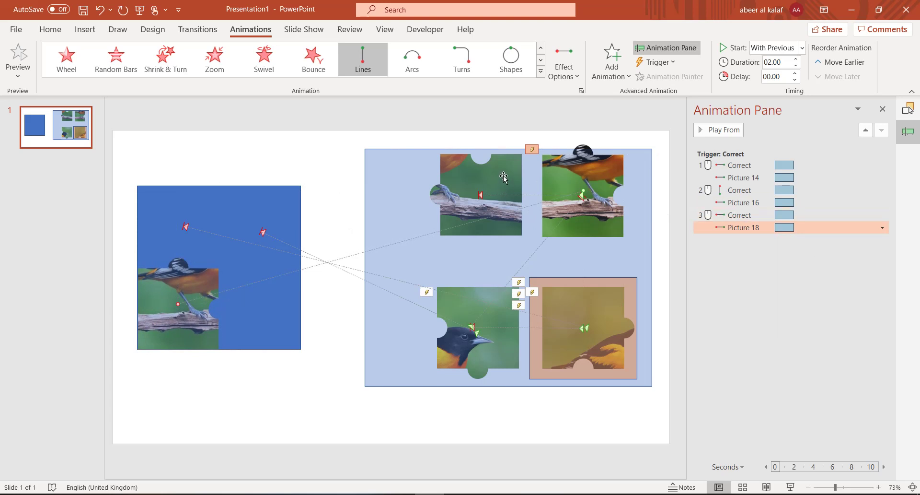
pyautogui.click(908, 110)
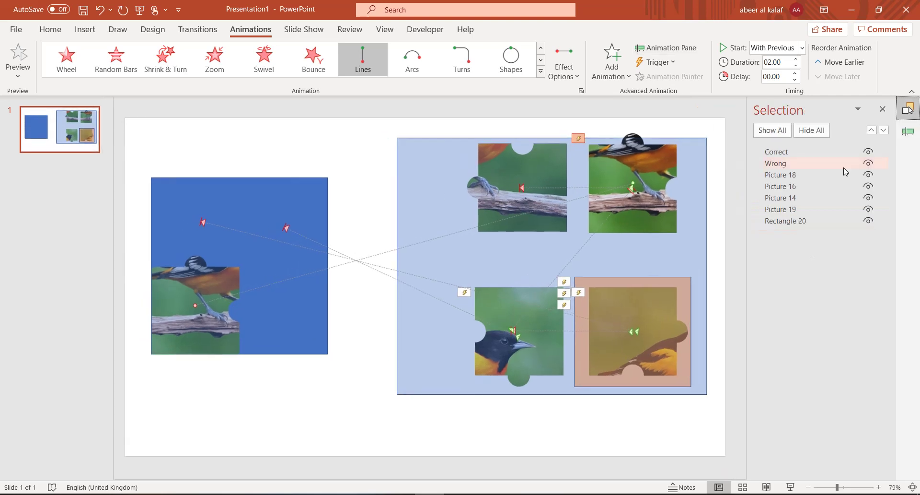
# Select Picture 19, the top-left piece, and set its motion path direction to Left.
pyautogui.click(795, 174)
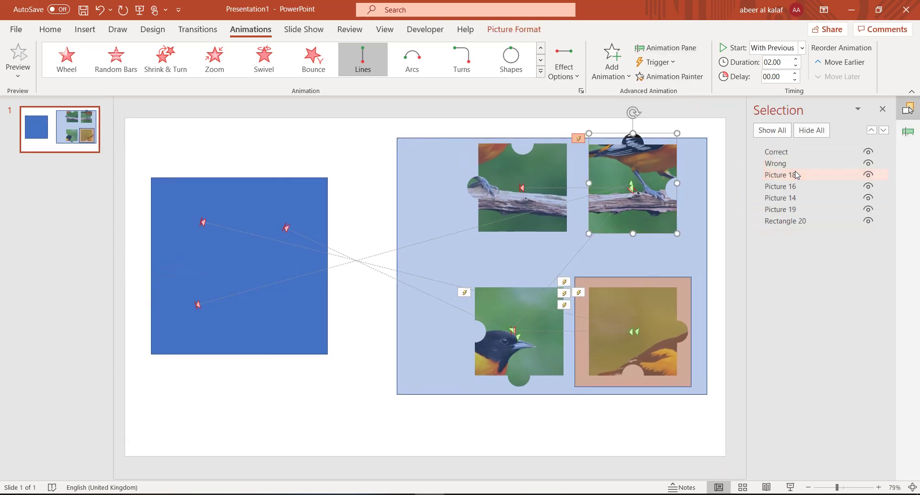
pyautogui.click(795, 186)
pyautogui.click(793, 198)
pyautogui.click(792, 209)
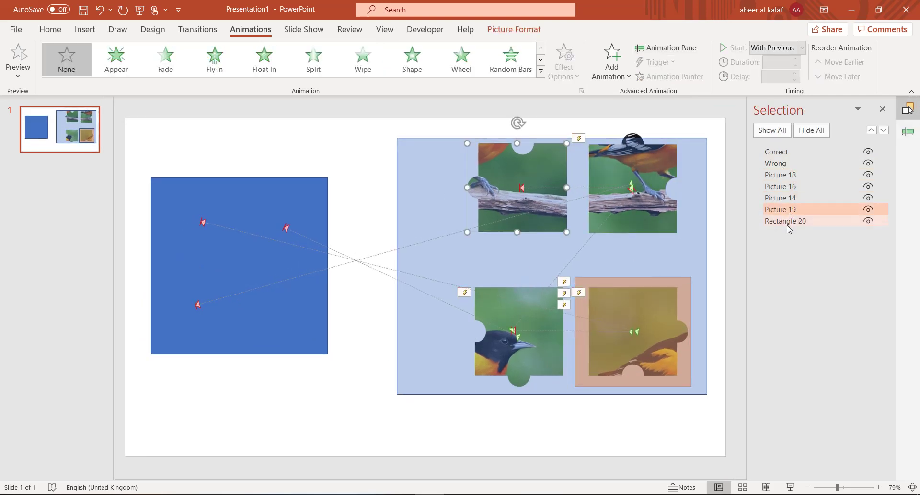
pyautogui.click(608, 76)
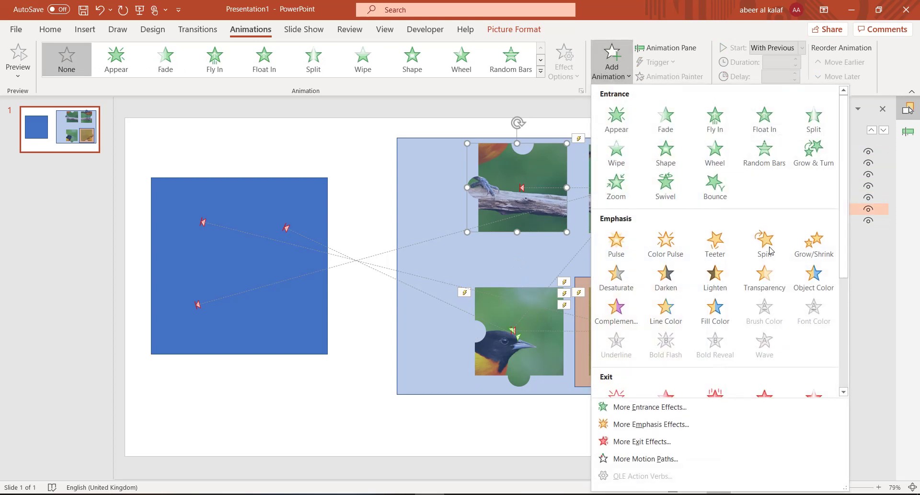
pyautogui.scroll(-5, 718, 287)
pyautogui.press('Escape')
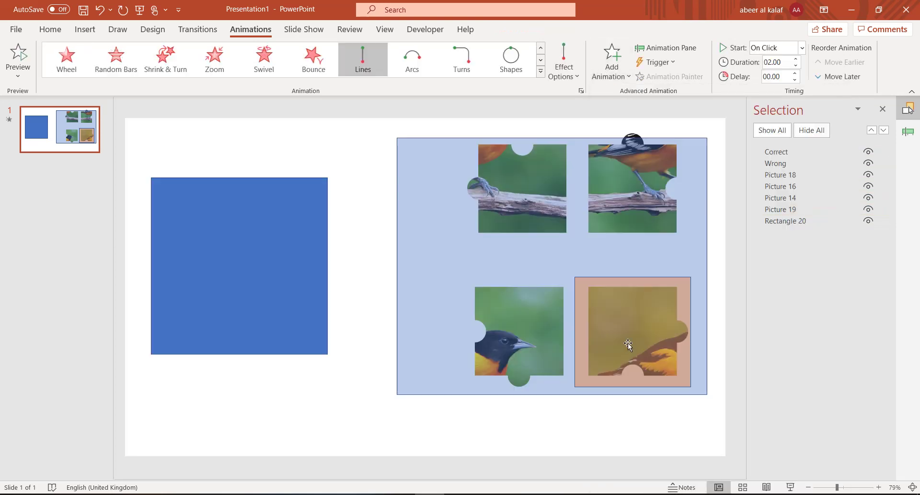
pyautogui.click(563, 72)
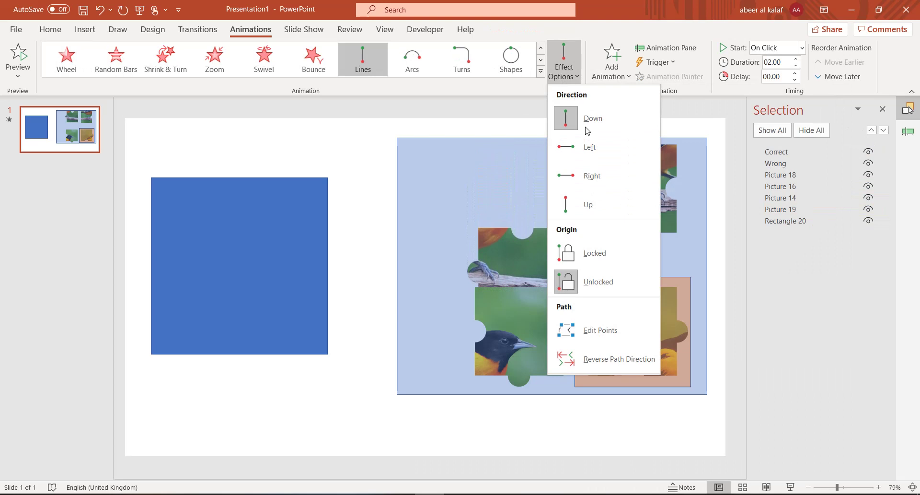
pyautogui.click(600, 170)
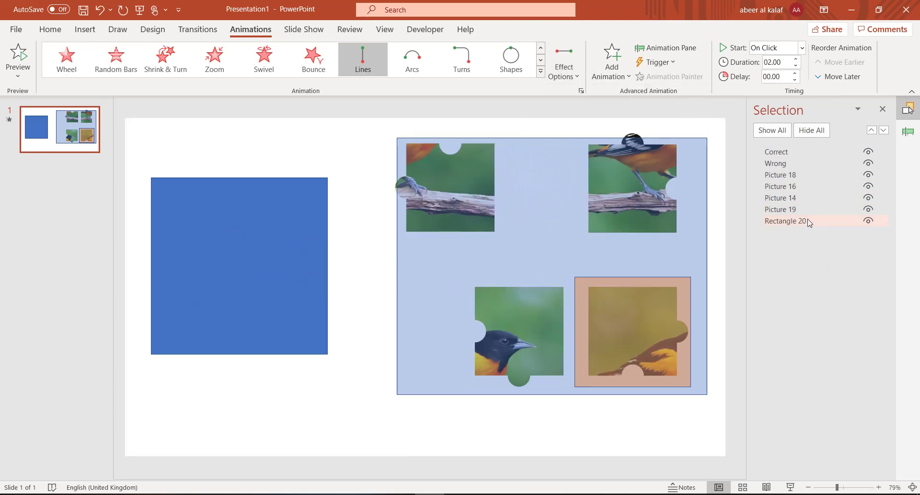
# Trigger Picture 19's path on Correct and end it in the blue square's lower-right, then test.
pyautogui.click(909, 132)
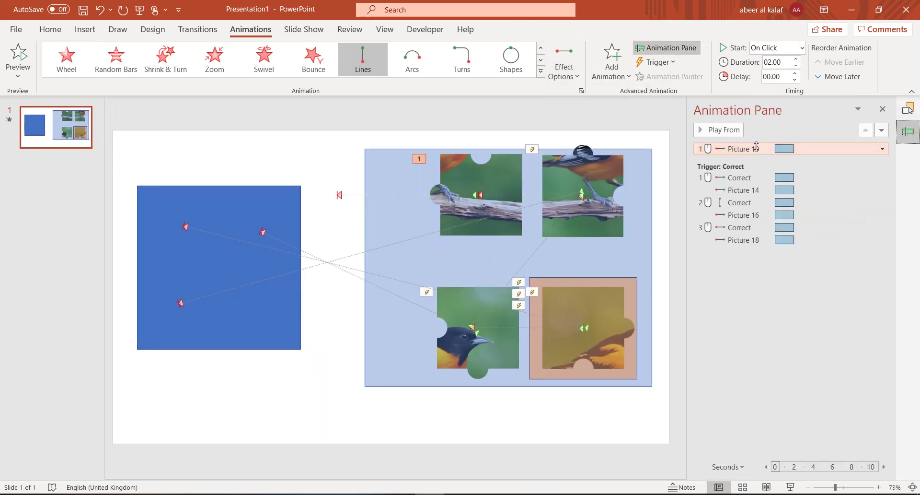
pyautogui.click(655, 61)
pyautogui.moveTo(679, 80)
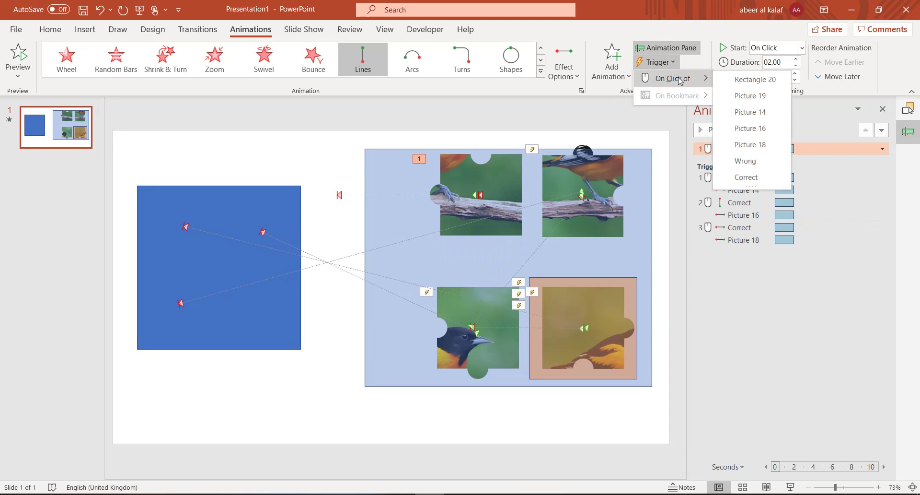
pyautogui.click(749, 177)
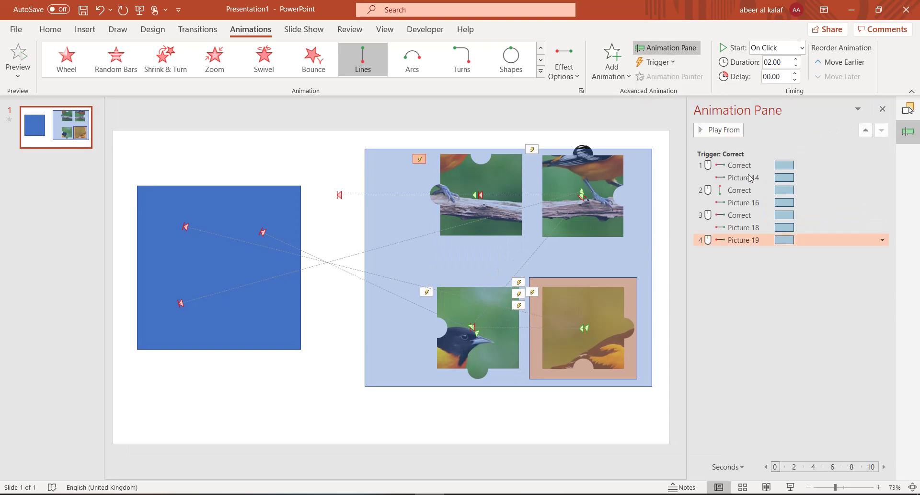
pyautogui.rightClick(750, 241)
pyautogui.click(738, 243)
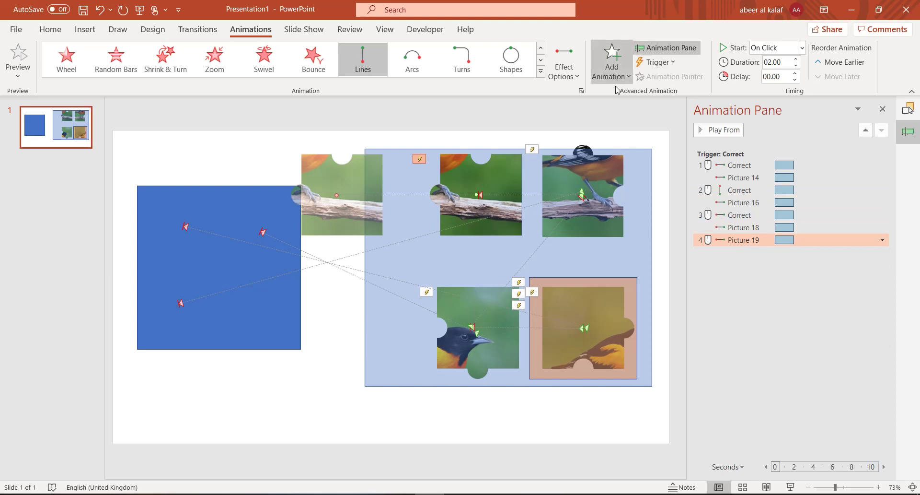
pyautogui.moveTo(340, 191); pyautogui.dragTo(256, 309)
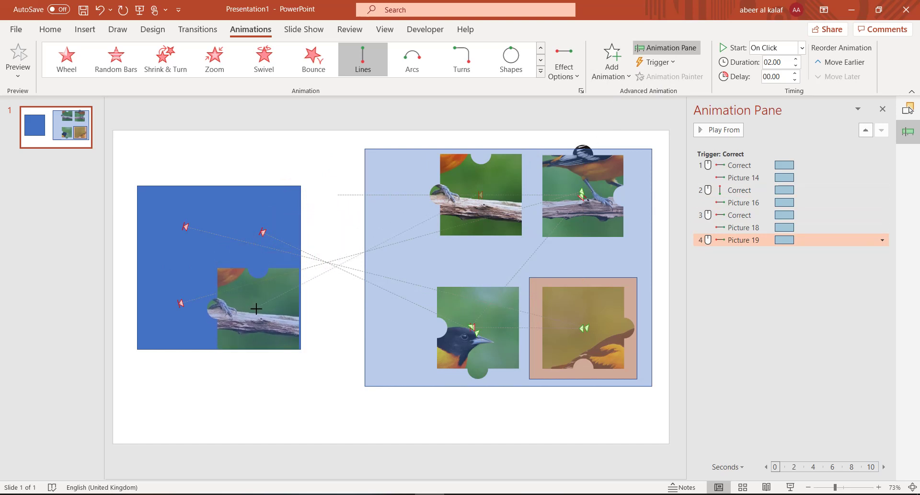
pyautogui.click(791, 487)
# Click the lower-right, bird-head, upper-right and branch pieces in turn, then end the show.
pyautogui.click(785, 296)
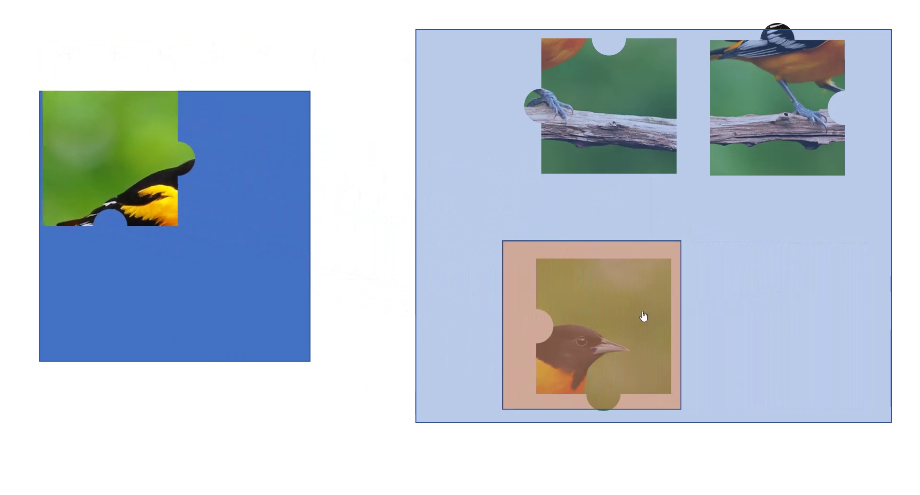
pyautogui.click(619, 312)
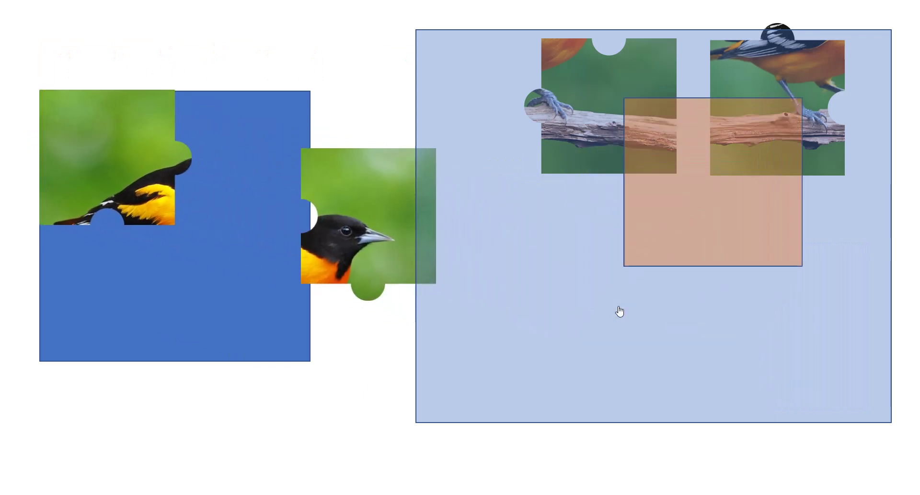
pyautogui.click(816, 120)
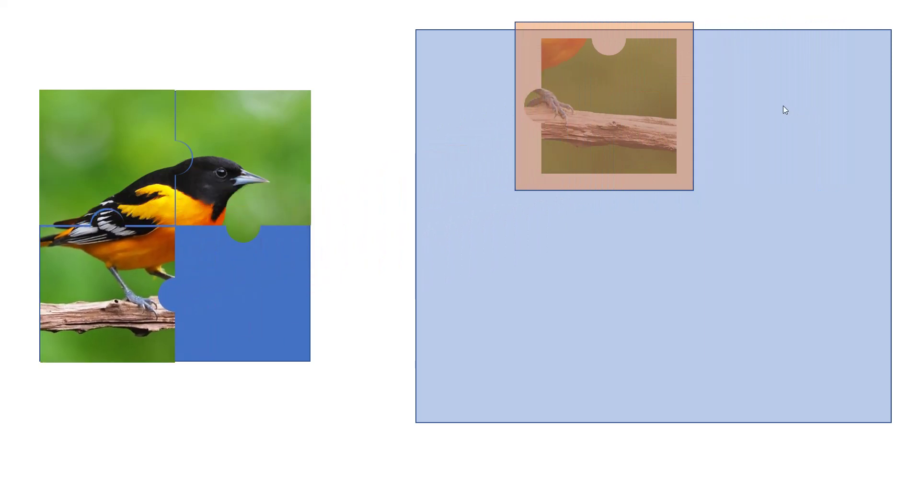
pyautogui.click(654, 102)
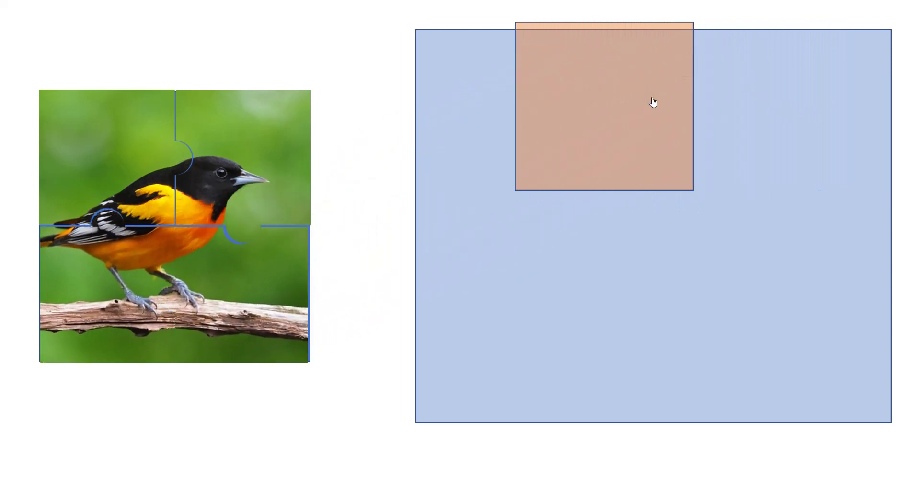
pyautogui.press('Escape')
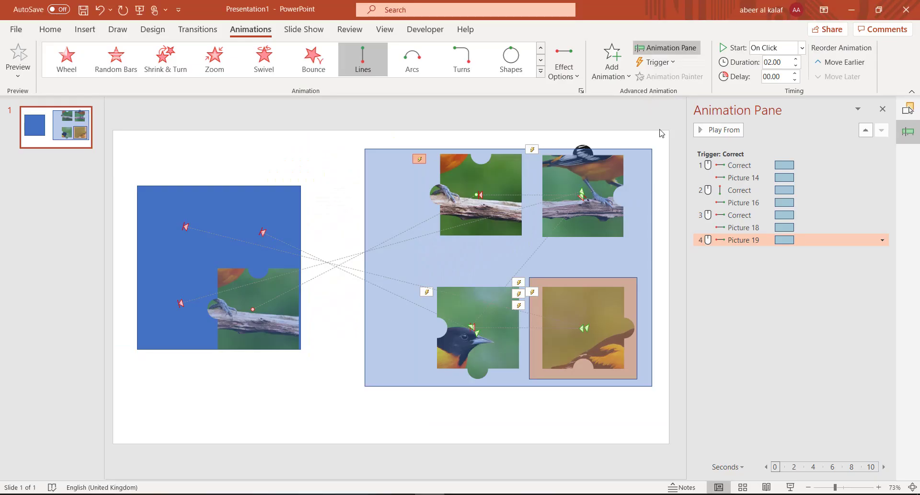
# Set the orange overlay and the light-blue backdrop to 100% fill transparency, then preview the slide show.
pyautogui.click(626, 277)
pyautogui.rightClick(626, 278)
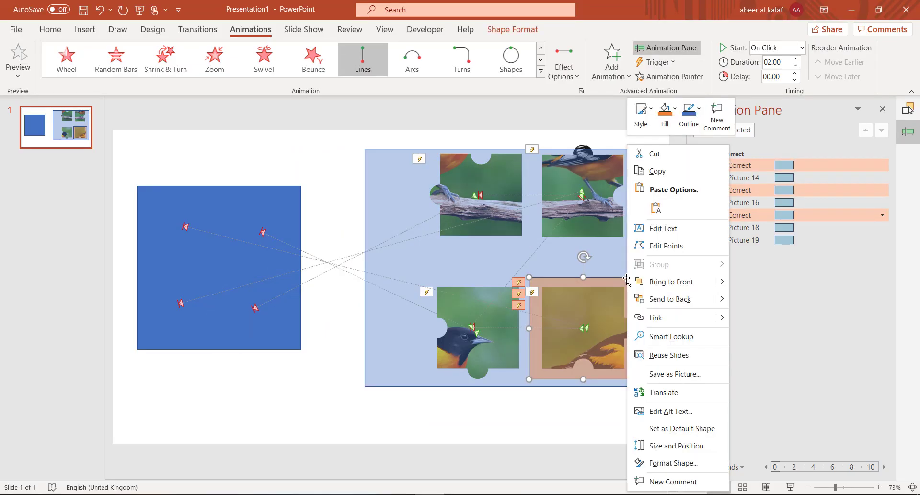
pyautogui.click(666, 463)
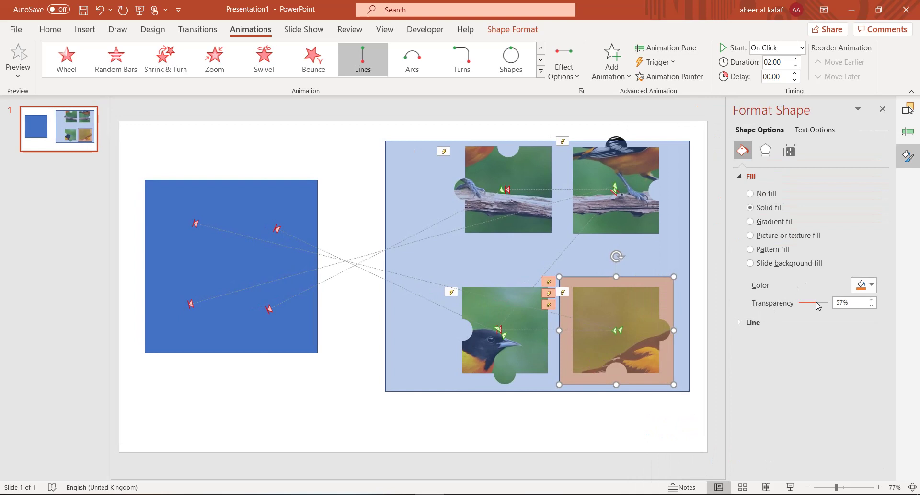
pyautogui.moveTo(817, 306); pyautogui.dragTo(828, 305)
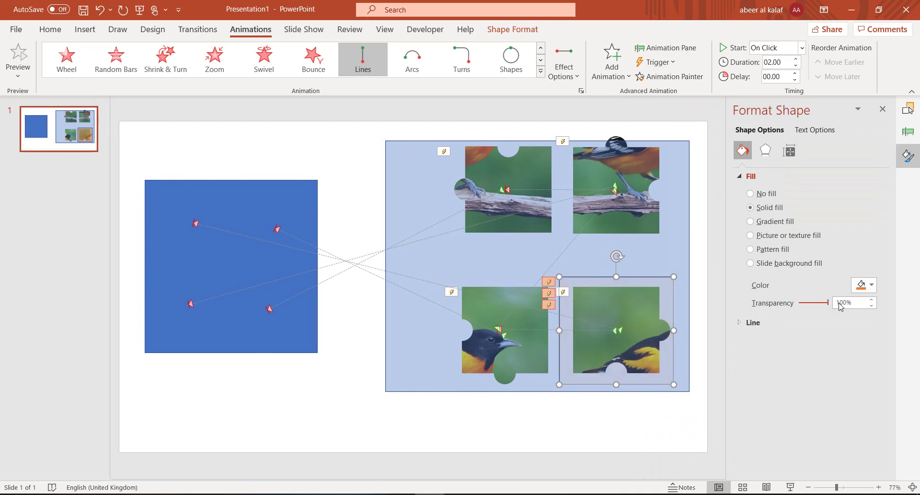
pyautogui.click(681, 195)
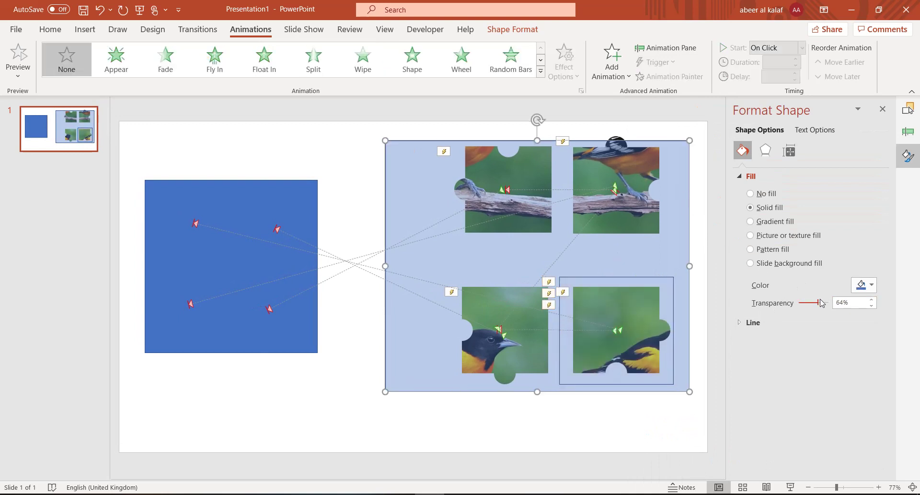
pyautogui.moveTo(821, 301); pyautogui.dragTo(828, 302)
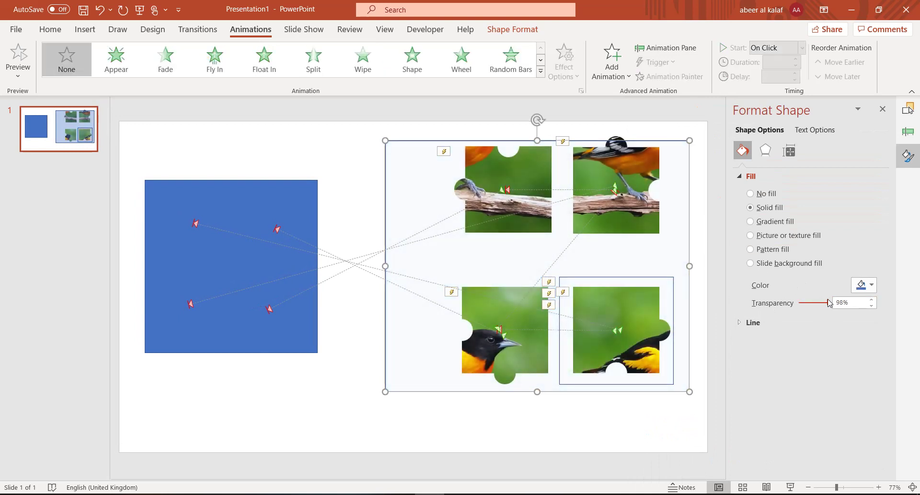
pyautogui.click(788, 487)
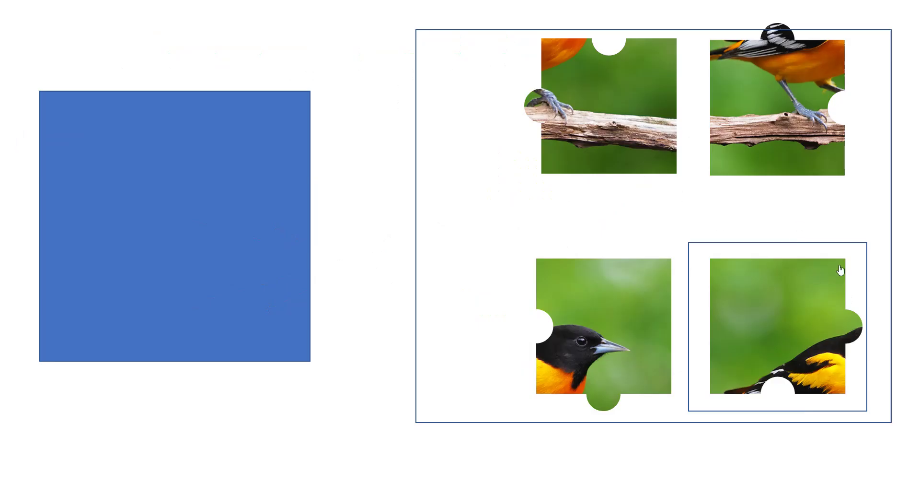
pyautogui.press('Escape')
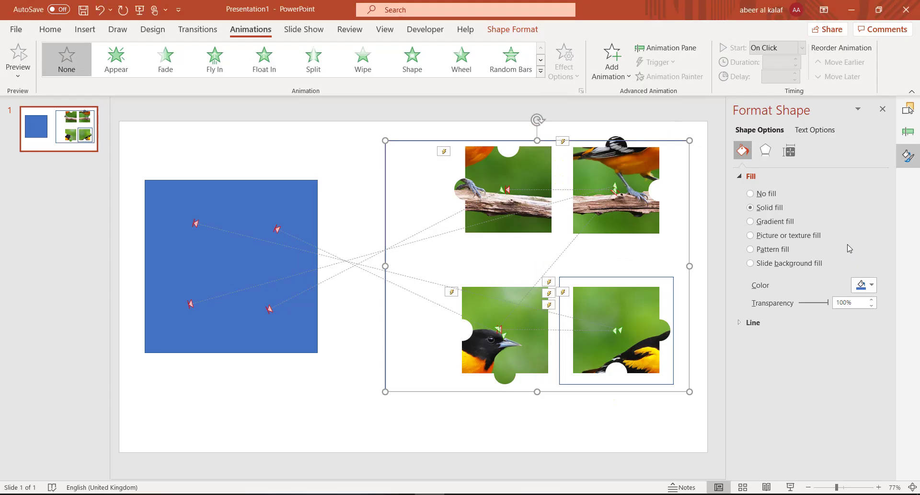
# Select the whole puzzle group and bring up its Shape Outline choices on Shape Format.
pyautogui.click(655, 273)
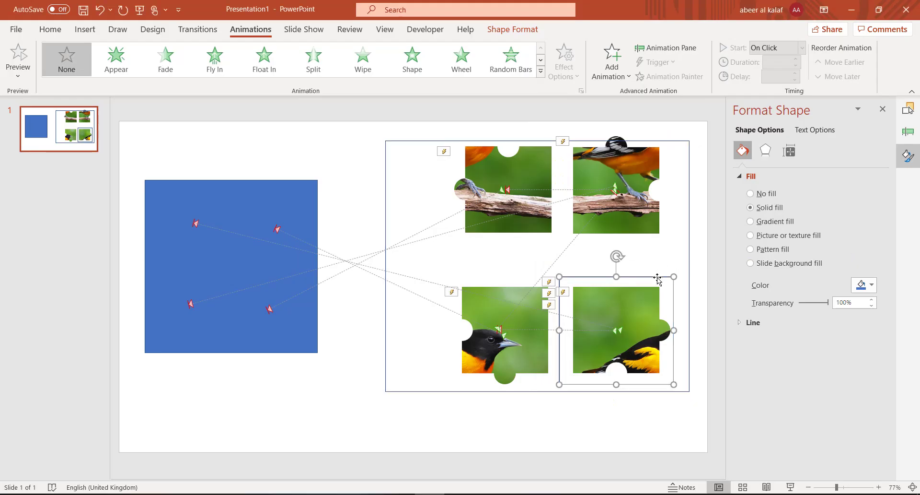
pyautogui.click(500, 32)
pyautogui.click(446, 60)
pyautogui.click(433, 193)
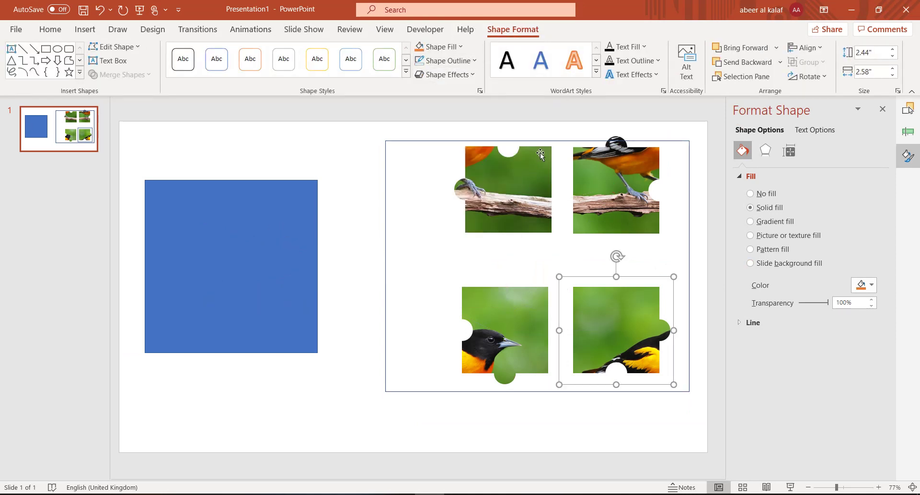
pyautogui.click(549, 143)
pyautogui.click(446, 61)
# Give the puzzle group No Outline, then run the slide show clicking all four pieces into the square.
pyautogui.click(452, 197)
pyautogui.click(791, 487)
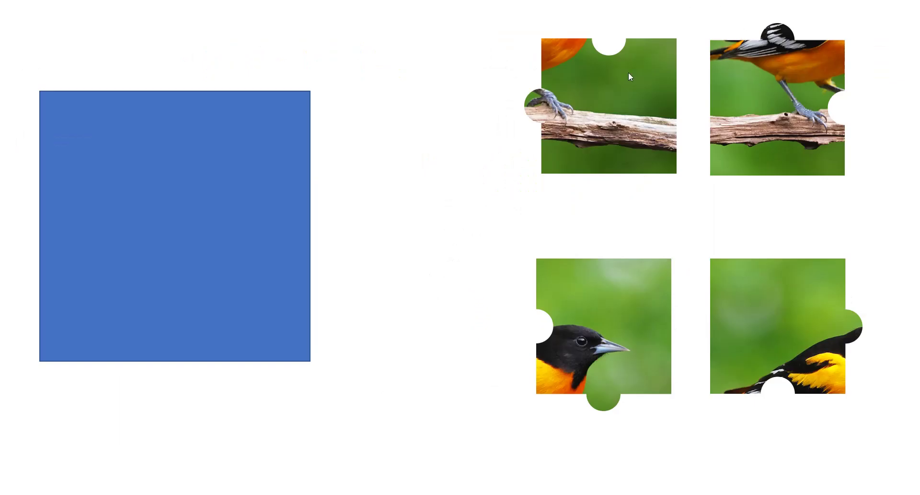
pyautogui.click(785, 307)
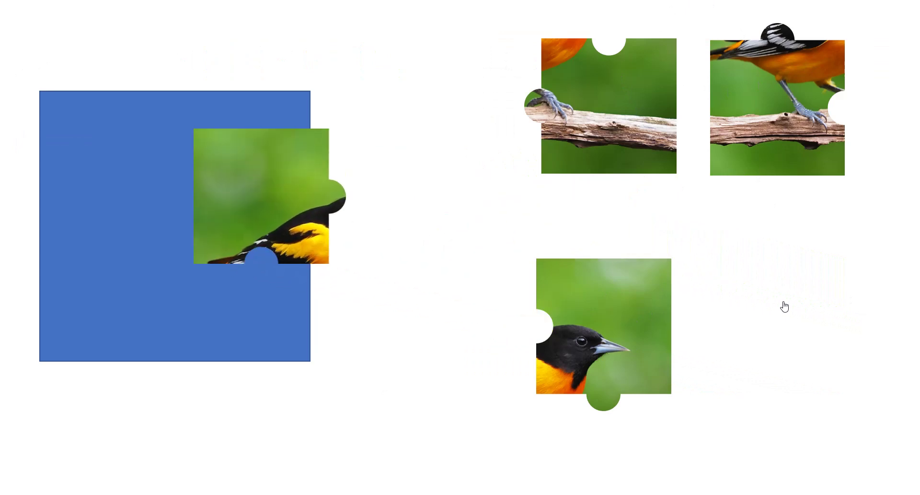
pyautogui.click(618, 287)
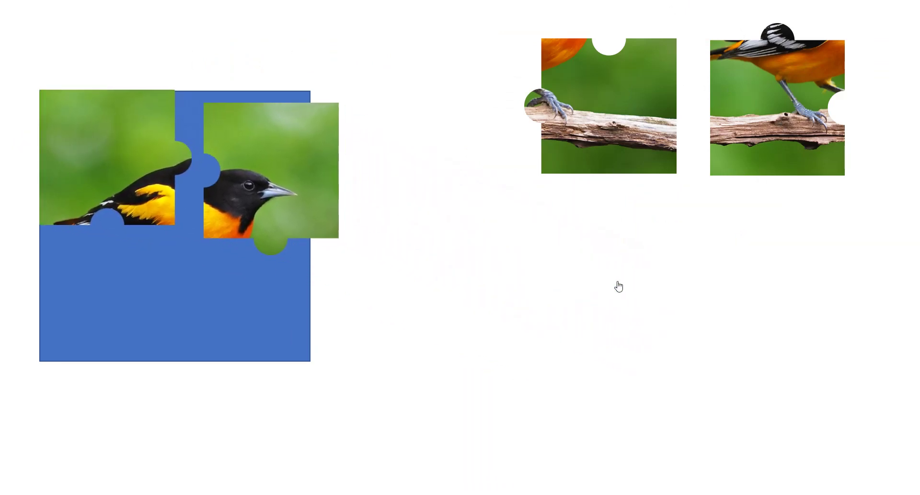
pyautogui.click(747, 150)
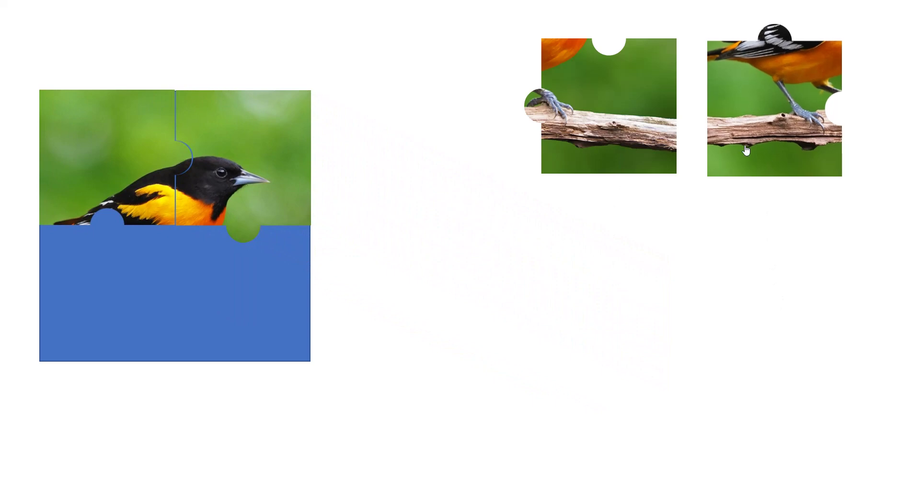
pyautogui.click(619, 125)
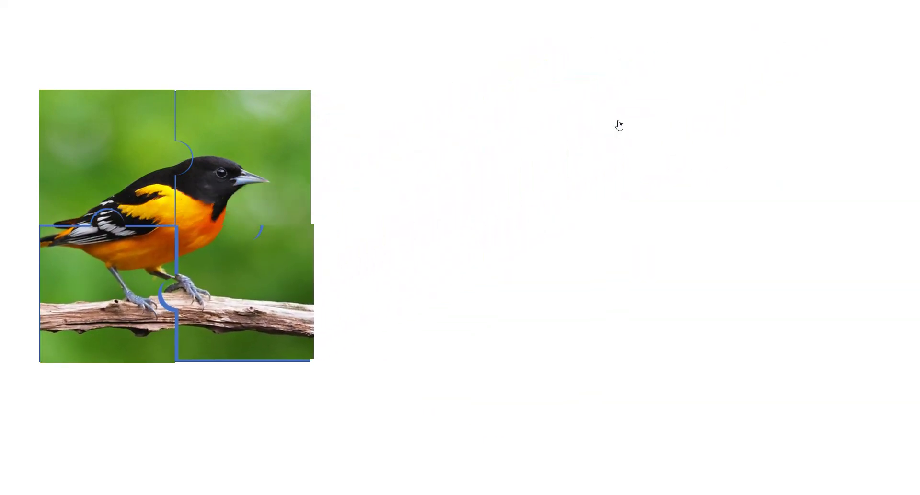